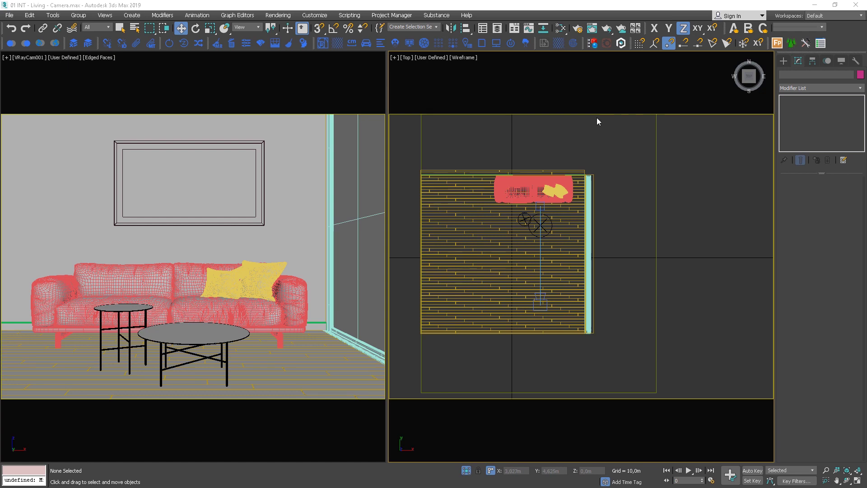
Step: Enable the override material in the V-Ray global switches and assign a material to it
left_click(583, 32)
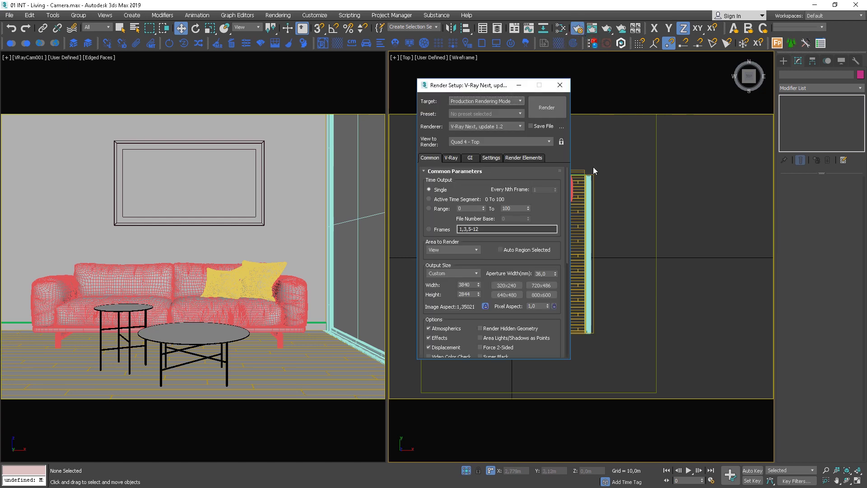
left_click(450, 157)
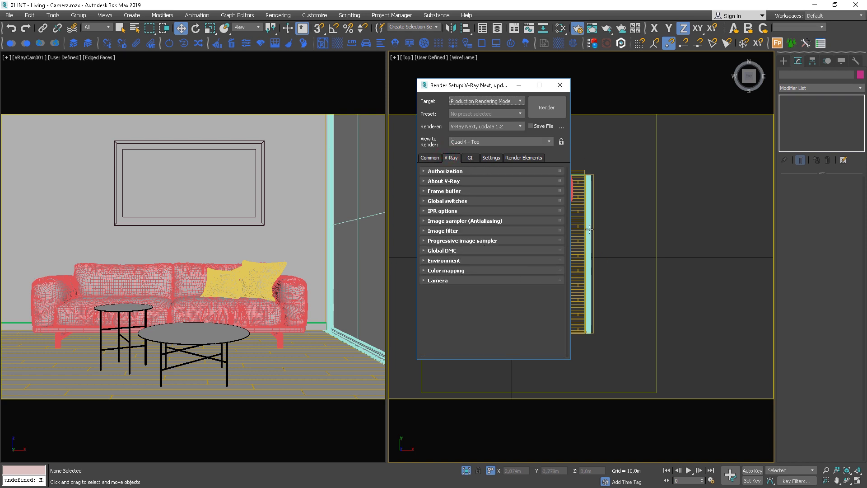
left_click(426, 201)
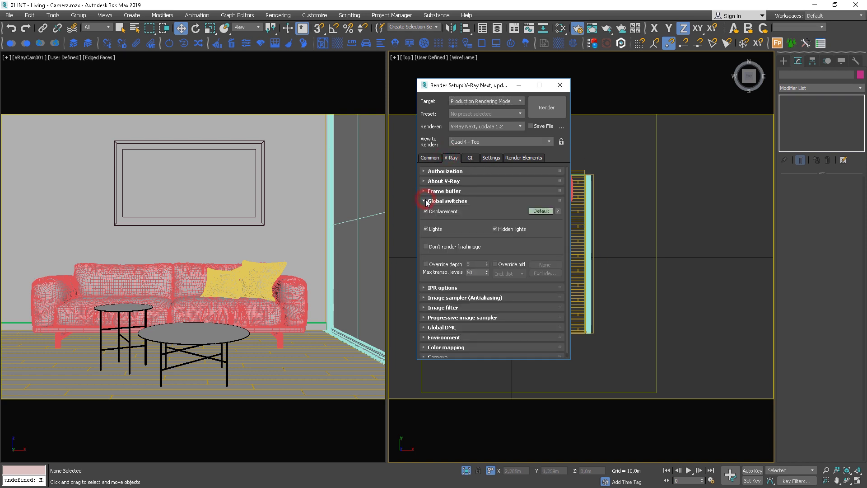
left_click(498, 265)
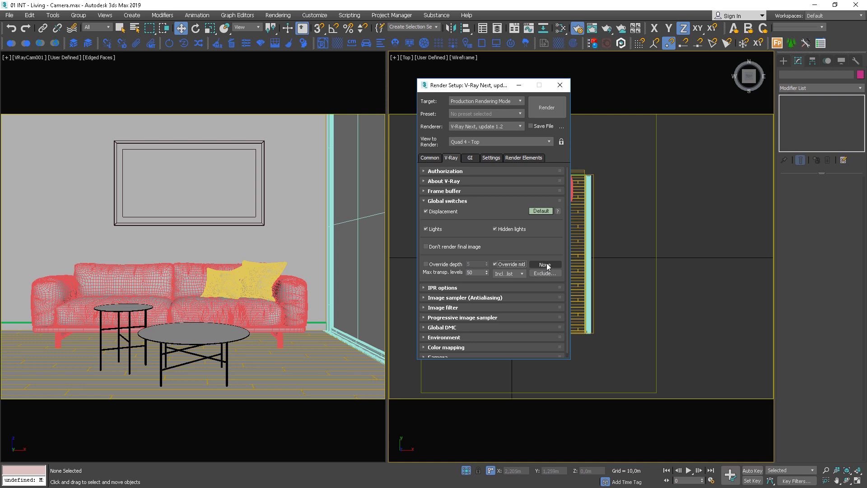
left_click(547, 266)
double_click(202, 290)
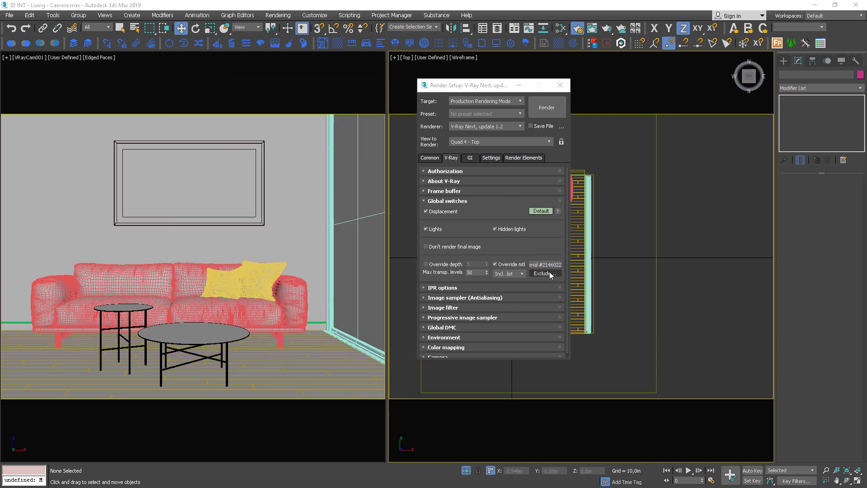
Step: Exclude the window object, Object027, from the override material and close the render settings
left_click(545, 273)
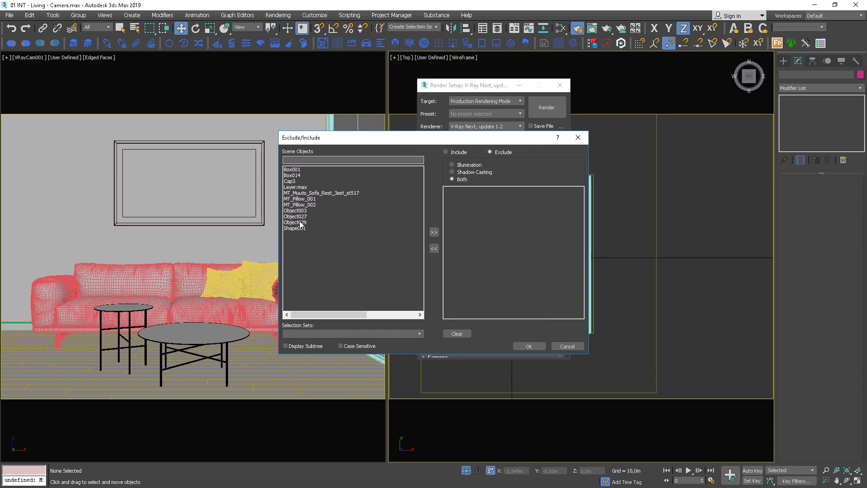
left_click(577, 138)
left_click(589, 190)
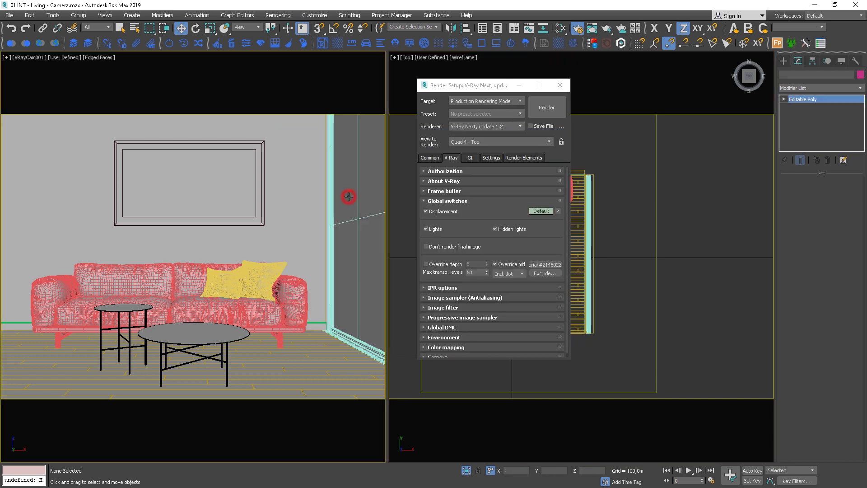
left_click(542, 274)
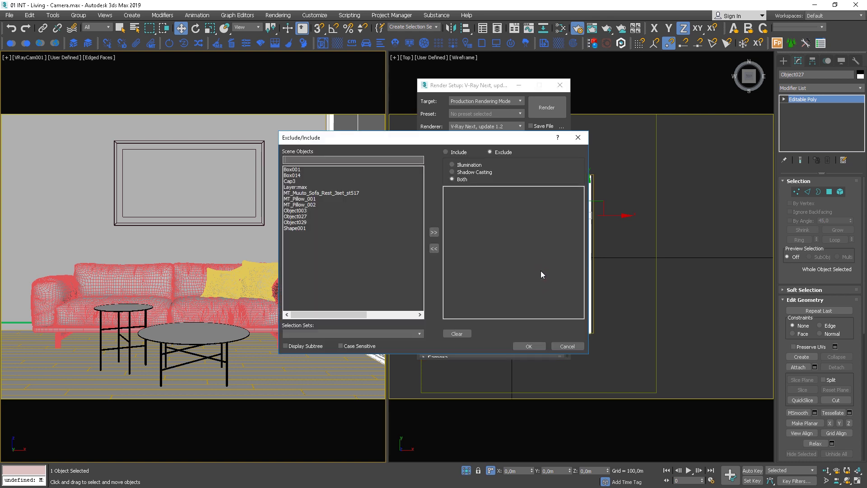
left_click(308, 218)
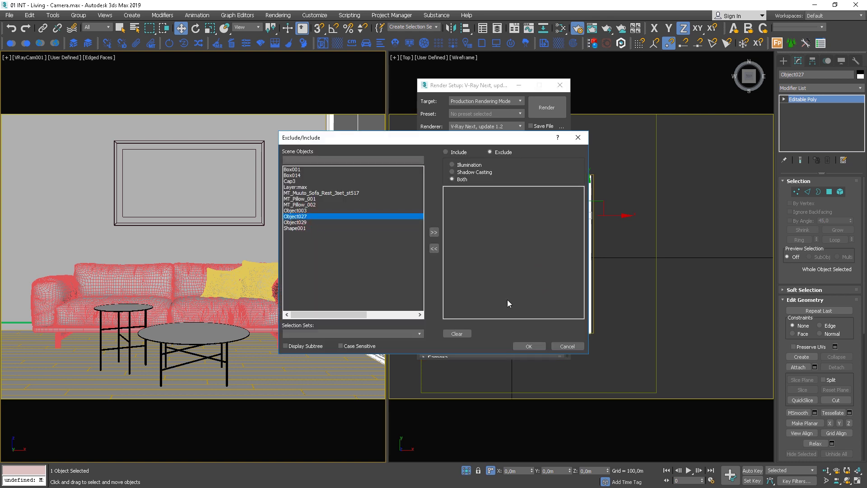
left_click(434, 232)
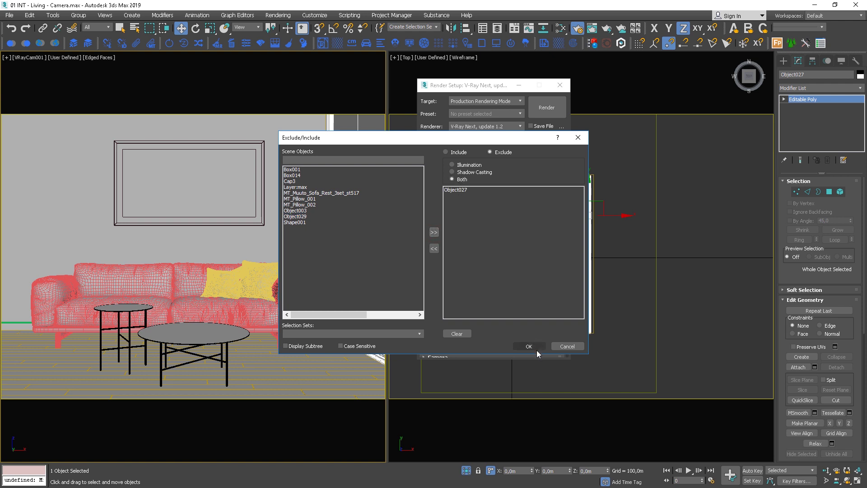
left_click(529, 346)
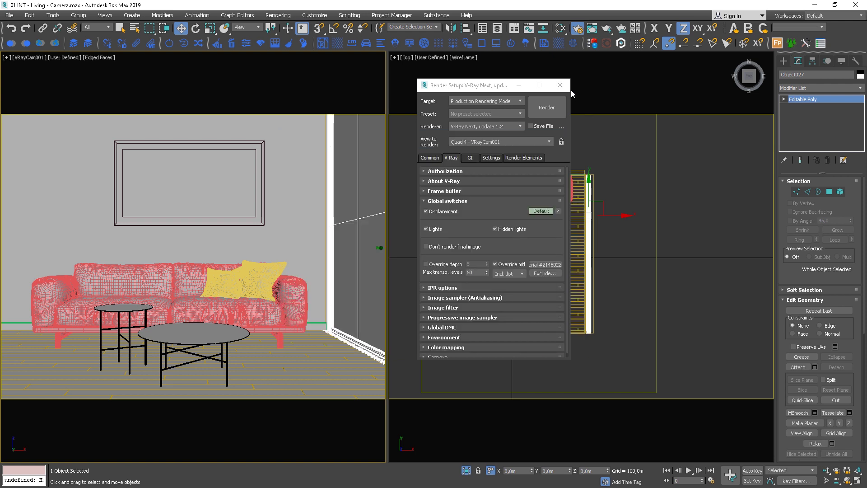
left_click(560, 85)
left_click(403, 149)
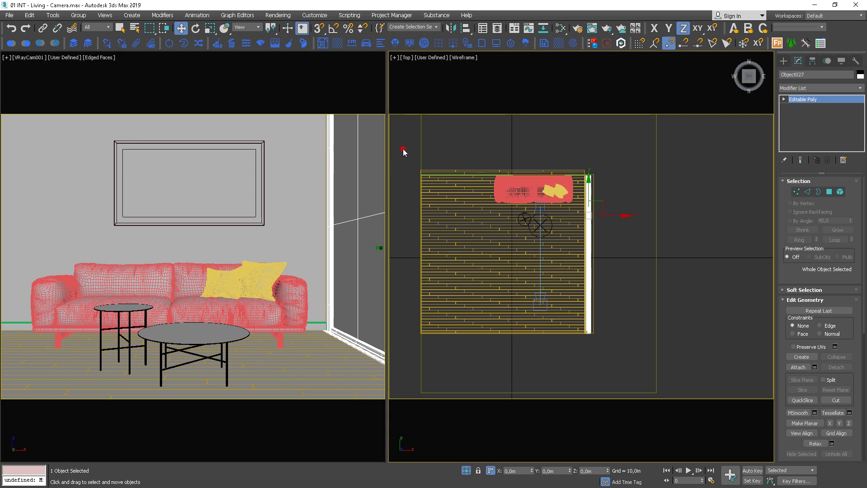
Step: Create a new VRayMtl in the material editor and set its diffuse colour to black
key("m")
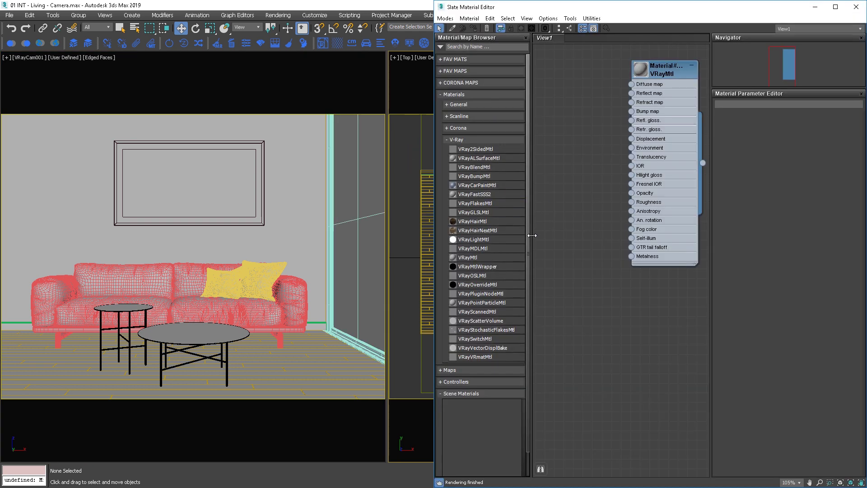
left_click_drag(473, 261, 597, 335)
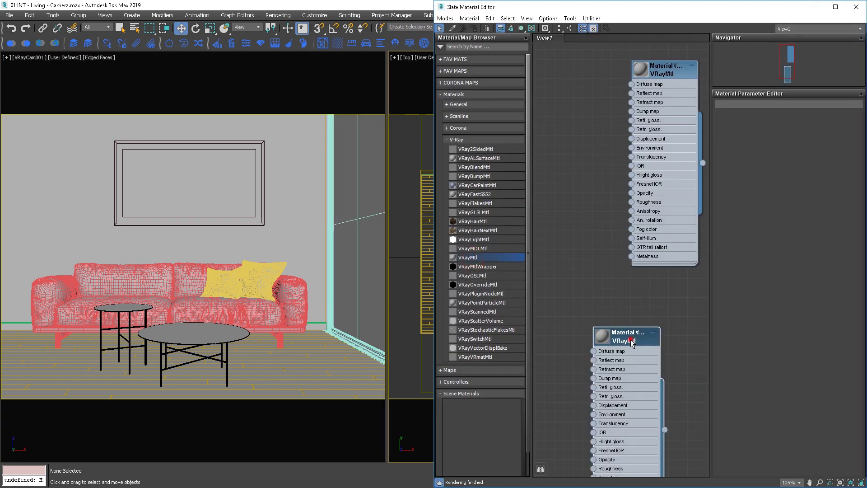
double_click(638, 334)
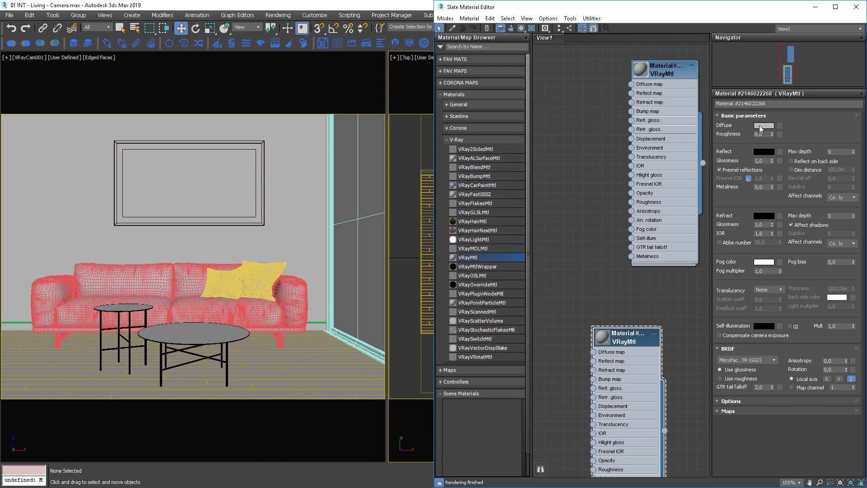
left_click(764, 125)
left_click_drag(351, 207, 360, 202)
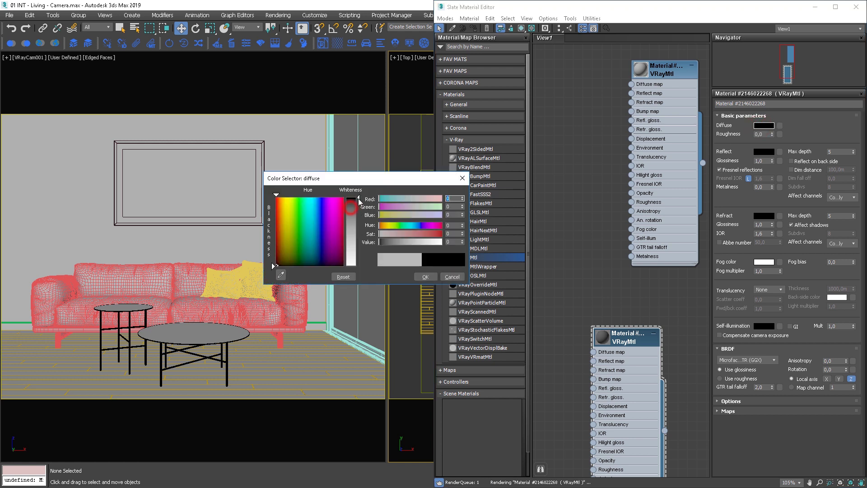
left_click(425, 276)
Step: Set the new VRayMtl's reflection colour to white and its refraction colour value to 252
left_click(769, 153)
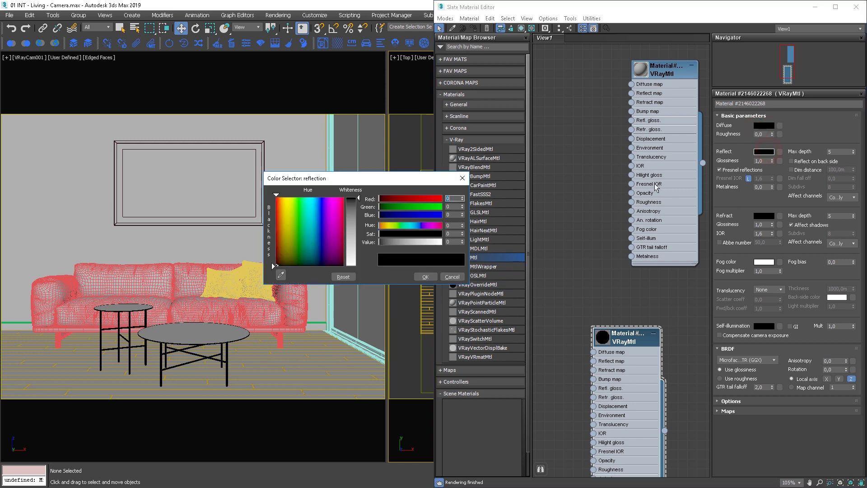
left_click(451, 241)
key("Return")
left_click(425, 276)
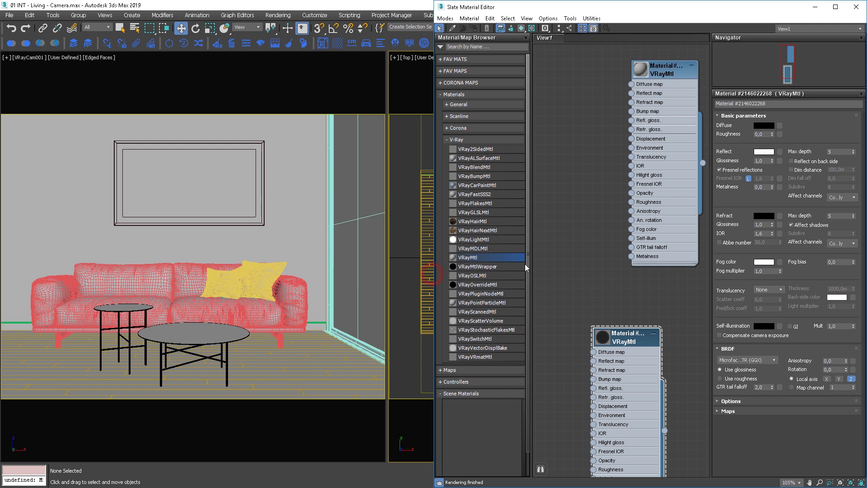
left_click(761, 216)
left_click(452, 242)
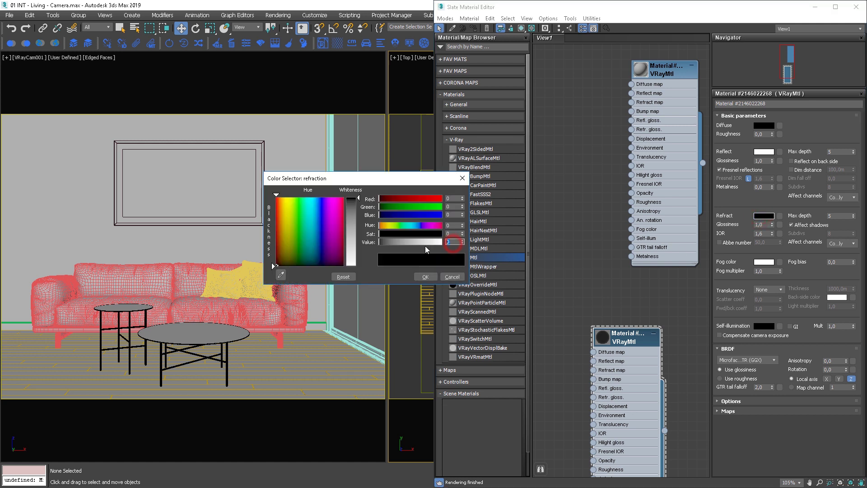
type("252")
key("Return")
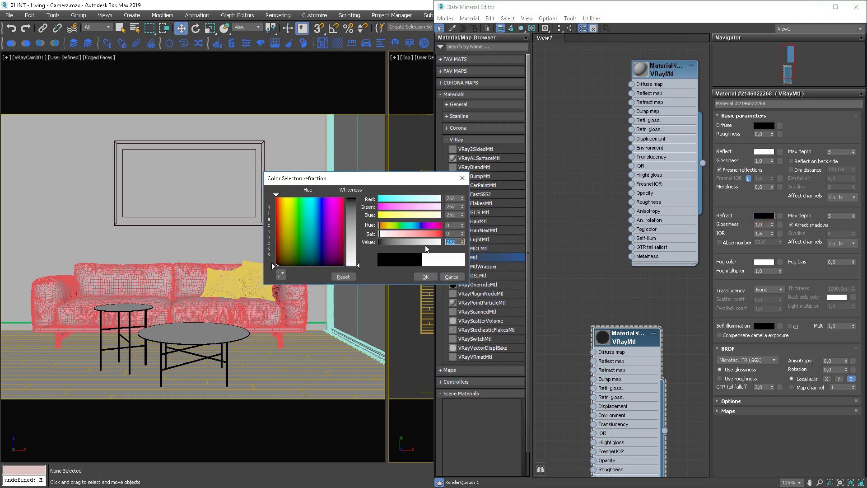
left_click(425, 276)
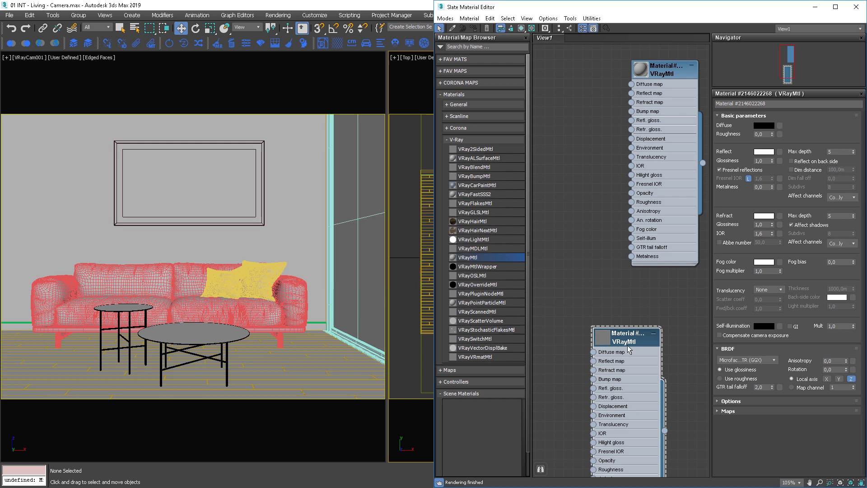
Step: Rearrange the two VRayMtl nodes so the transparent material sits above the grey one
scroll(627, 349, "down", 3)
left_click(591, 286)
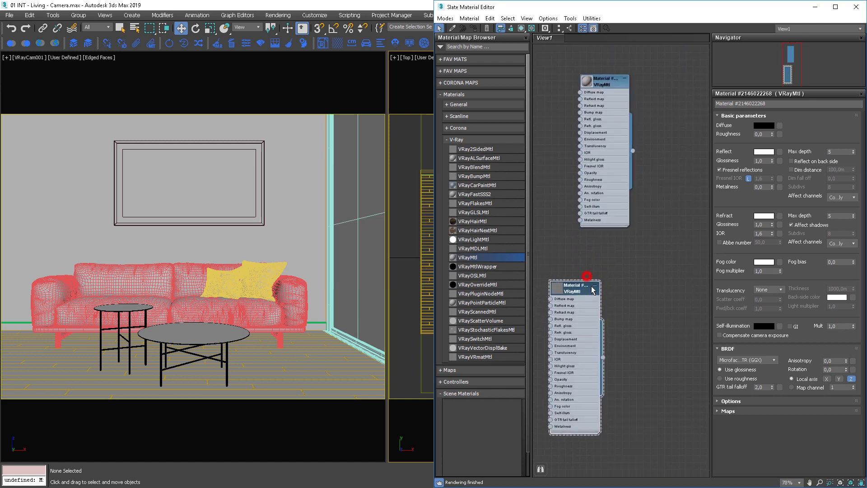
left_click_drag(592, 285, 610, 276)
scroll(655, 244, "up", 4)
middle_click_drag(659, 244, 662, 378)
left_click_drag(591, 432, 598, 19)
middle_click_drag(641, 194, 617, 330)
left_click_drag(594, 229, 602, 170)
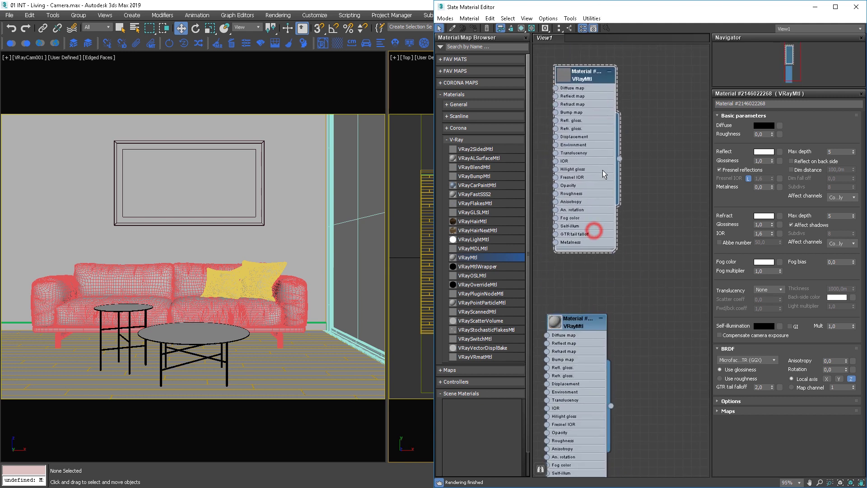
Step: Add a Multi/Sub-Object material and set its number of sub-materials to 2
right_click(675, 246)
mouse_move(712, 252)
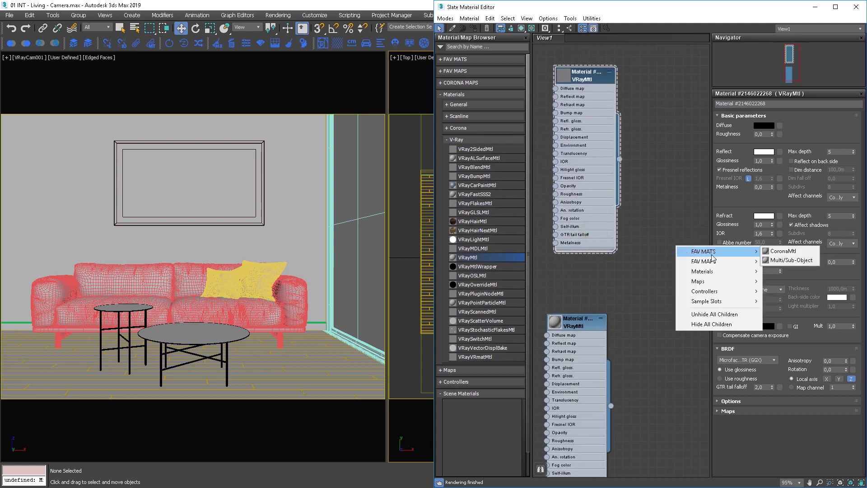
left_click(786, 261)
double_click(664, 247)
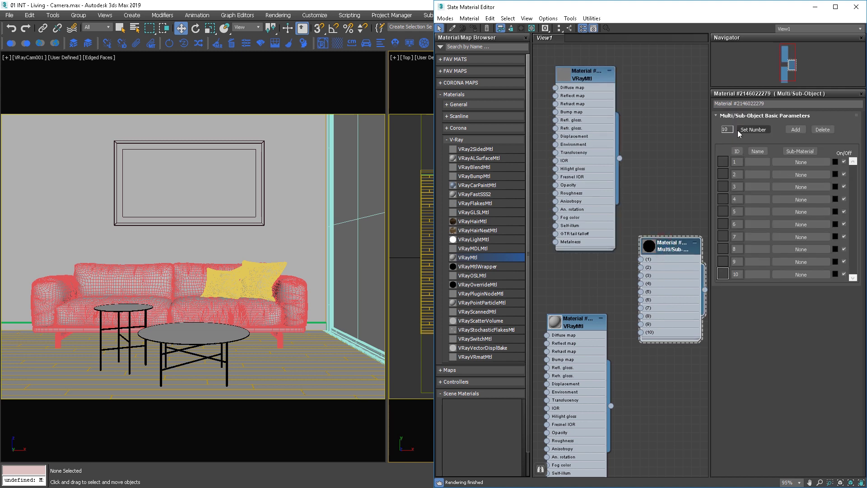
left_click(740, 132)
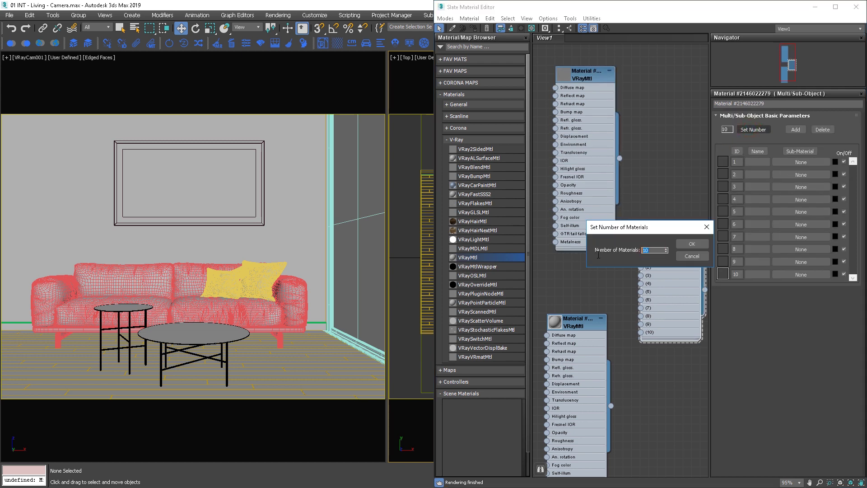
left_click(687, 242)
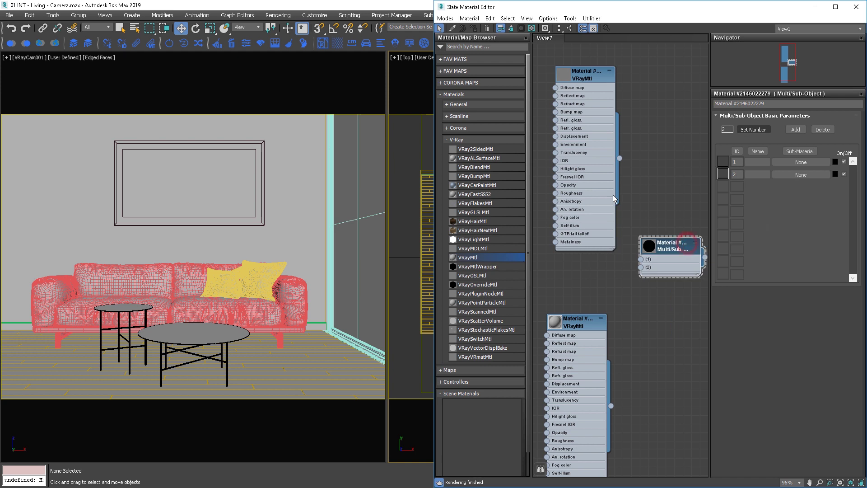
Step: Wire the transparent material to sub-material 1 and the grey one to 2, and assign the Multi/Sub-Object material to the window
left_click_drag(621, 158, 680, 238)
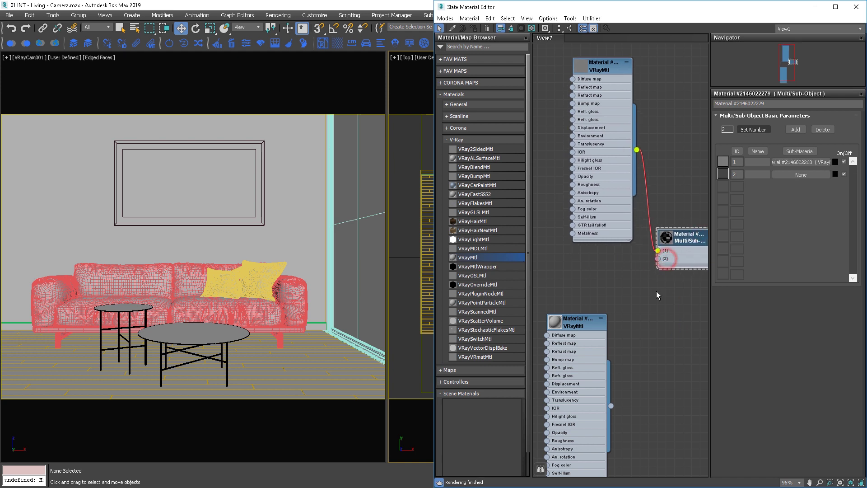
left_click_drag(611, 405, 659, 258)
middle_click_drag(679, 252, 629, 269)
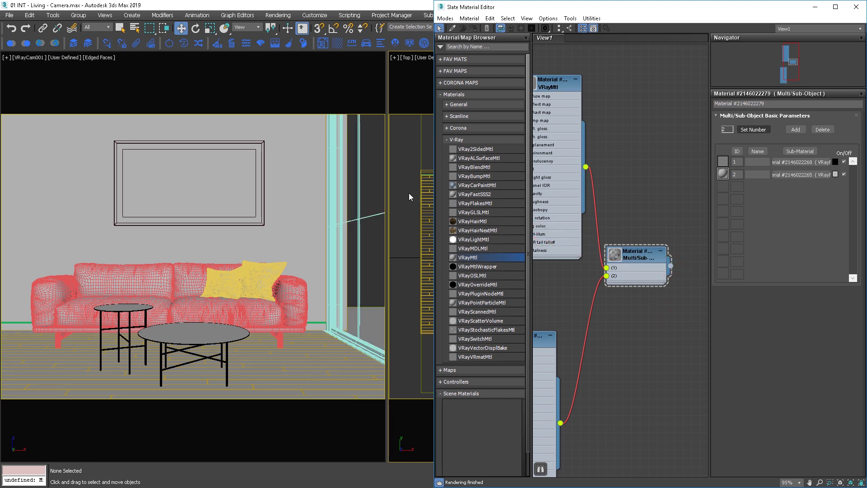
left_click(856, 6)
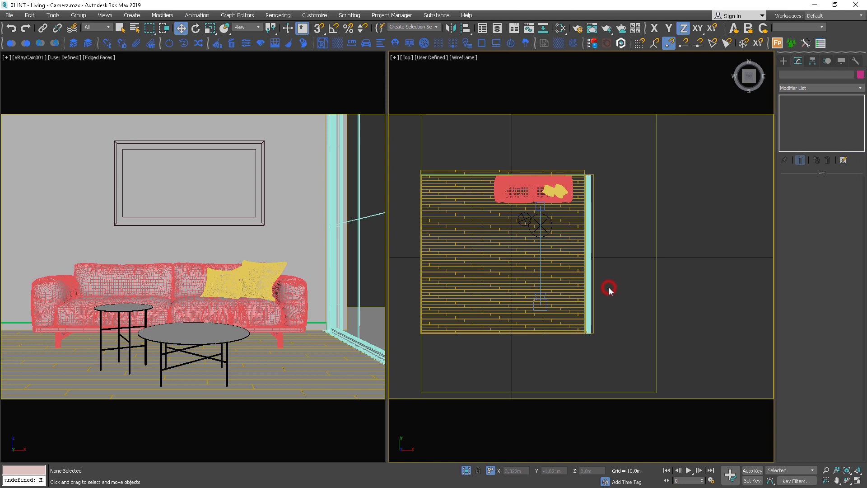
Step: Change the Top viewport to an orthographic view of the room from the window side, displayed in the Shaded style
mouse_move(604, 286)
middle_mouse_down("alt")
mouse_move(560, 265)
mouse_move(682, 286)
mouse_move(664, 302)
middle_mouse_up("alt")
key("F3")
scroll(529, 140, "up", 2)
left_click(456, 59)
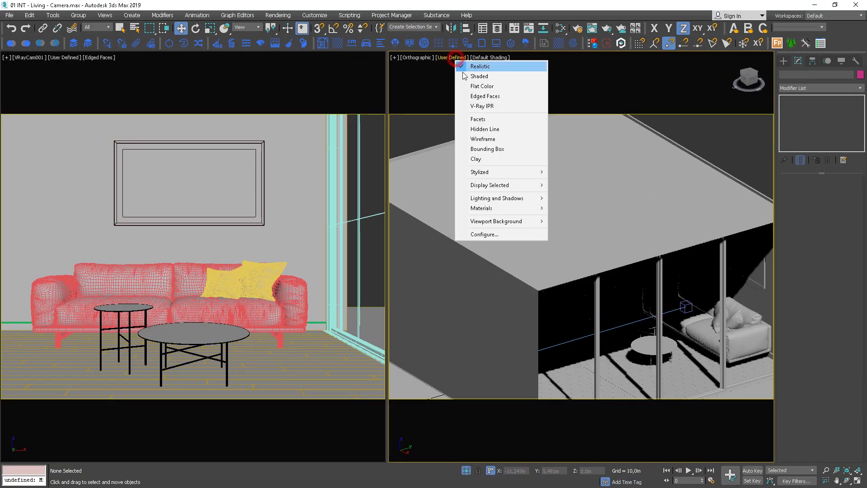
left_click(466, 74)
middle_click_drag(594, 244, 554, 189)
scroll(554, 189, "down", 2)
middle_click_drag(691, 213, 678, 217, "alt")
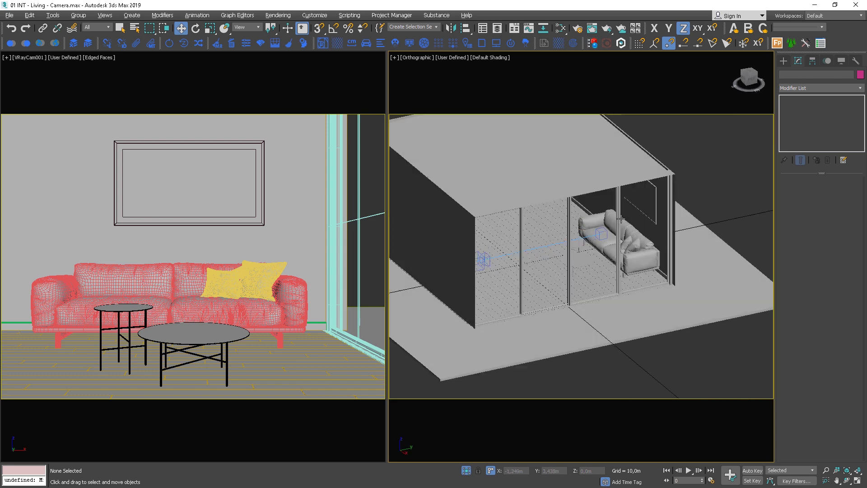
scroll(695, 217, "up", 2)
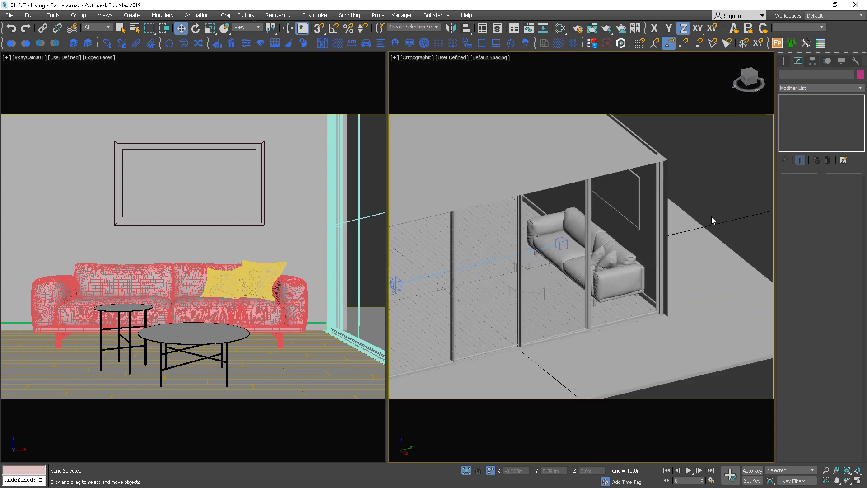
Step: Assign a VRaySky map as the scene's environment map in the Environment and Effects settings
key("8")
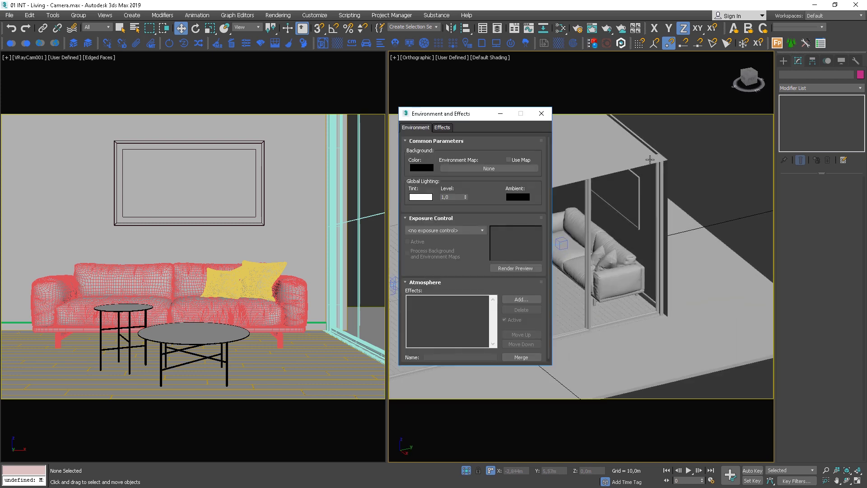
left_click(481, 169)
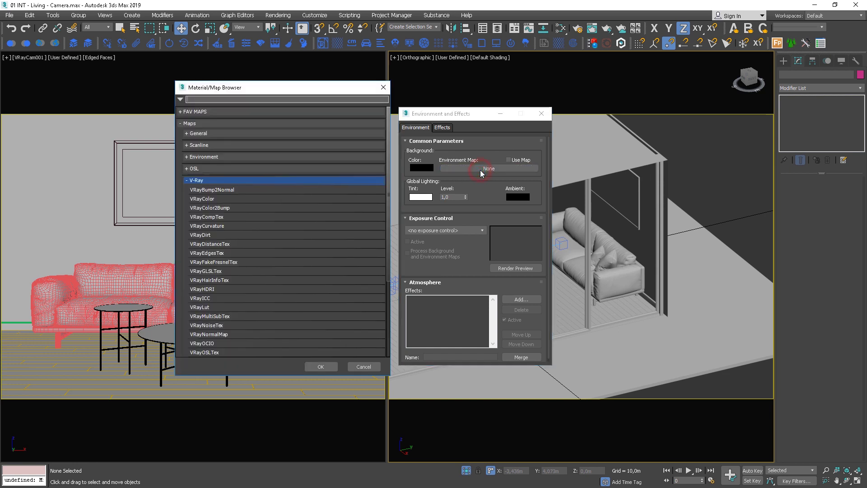
scroll(263, 237, "down", 2)
scroll(263, 238, "down", 2)
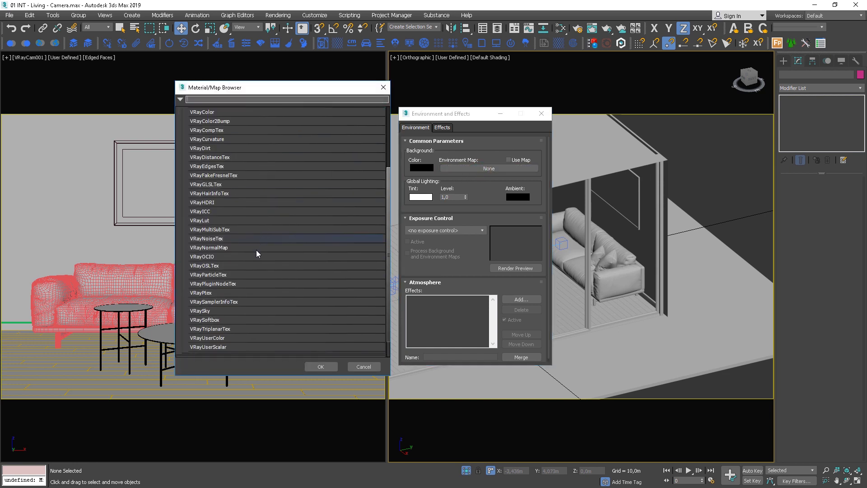
double_click(202, 311)
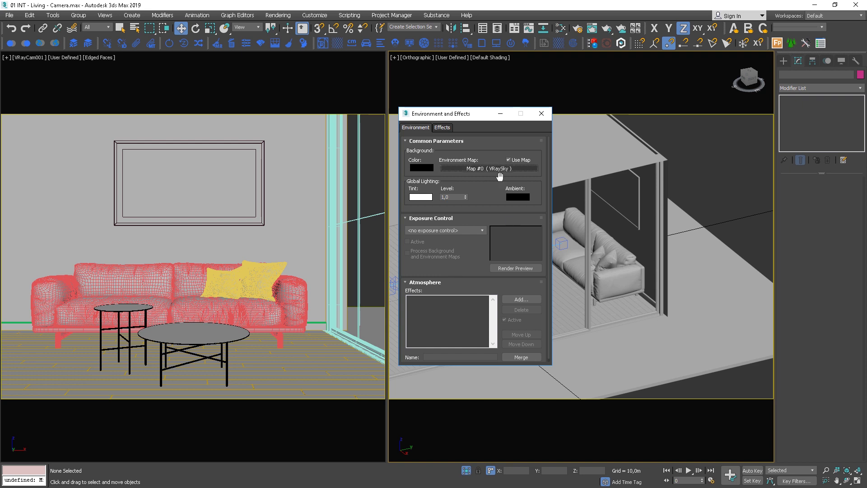
left_click(541, 113)
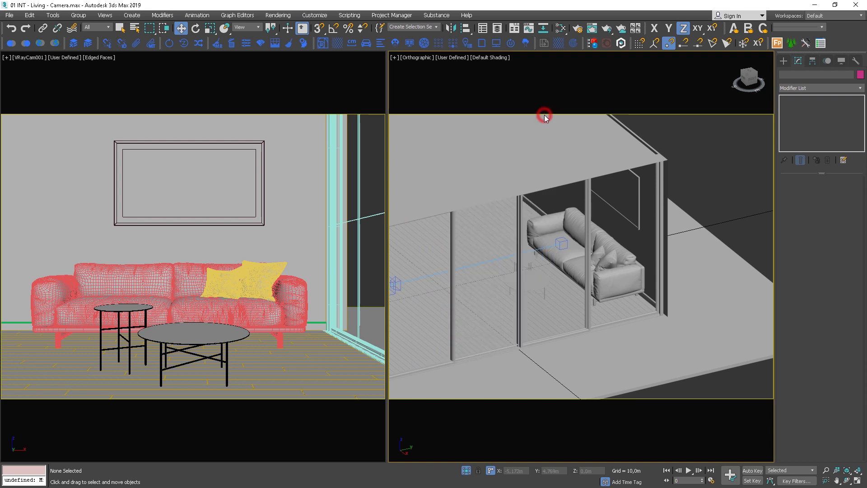
Step: Start a V-Ray interactive (IPR) render from the render setup's IPR options
left_click(577, 29)
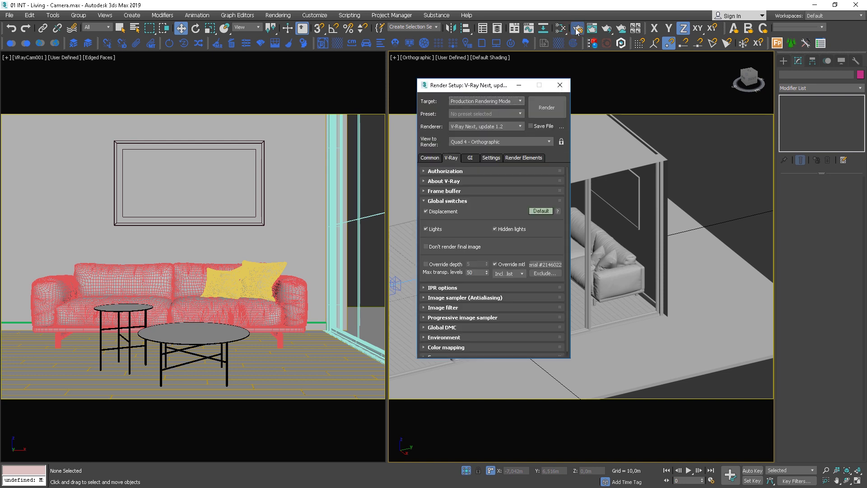
left_click(430, 201)
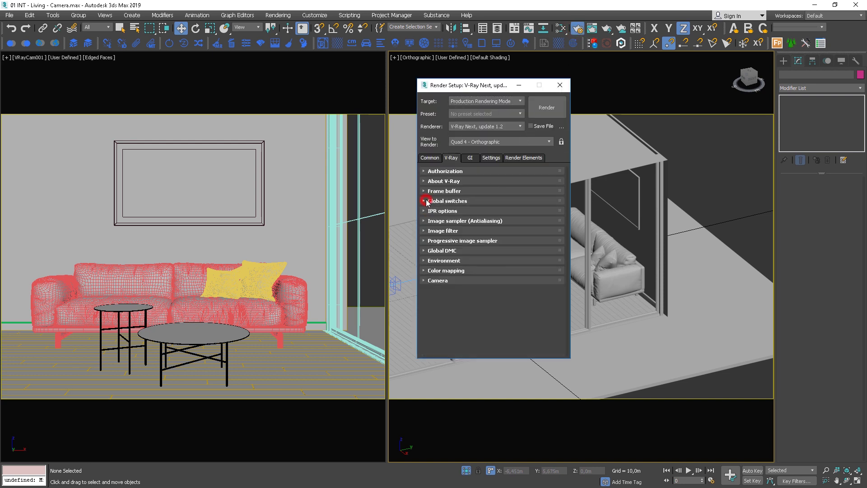
left_click(427, 211)
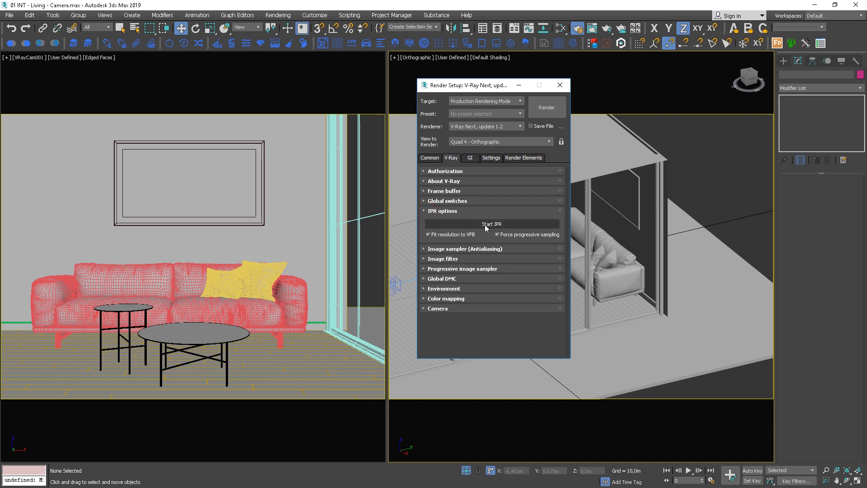
left_click(511, 224)
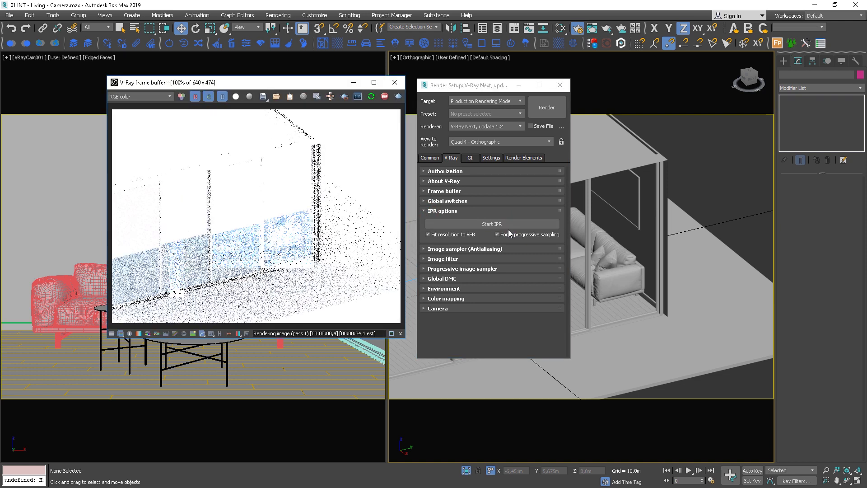
Step: Make VRayCam001 the view to render and lock it, so working in other viewports leaves the rendered view fixed
left_click(69, 209)
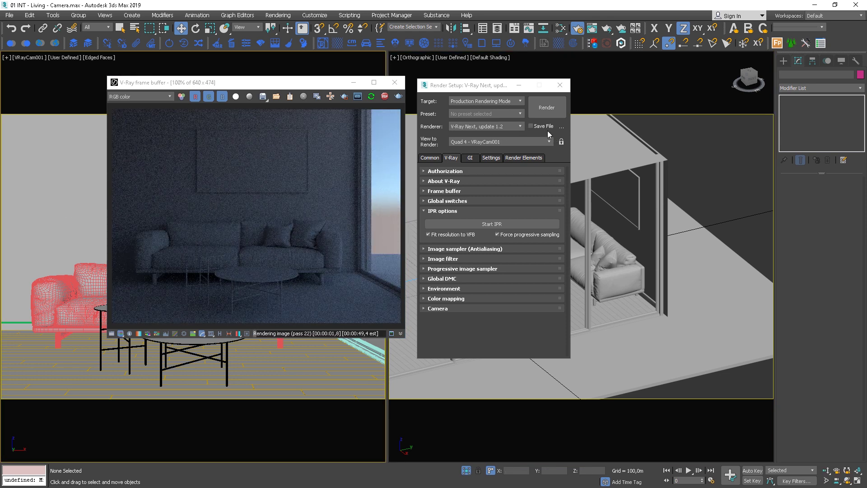
left_click(562, 142)
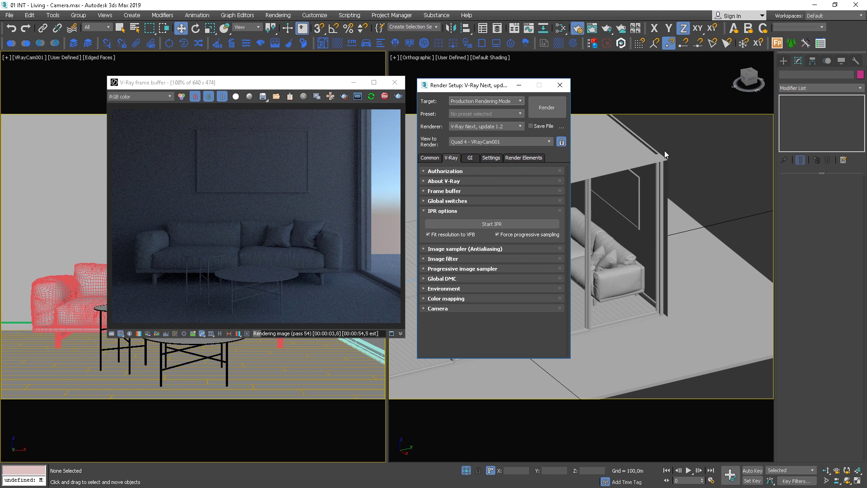
scroll(664, 151, "up", 2)
left_click(78, 192)
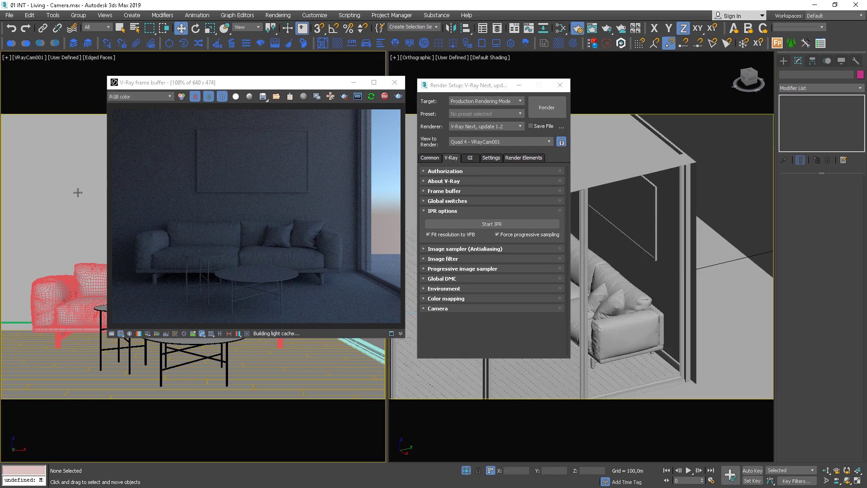
Step: Enable Auto exposure and Auto white balance in the V-Ray Camera render settings
left_click(431, 210)
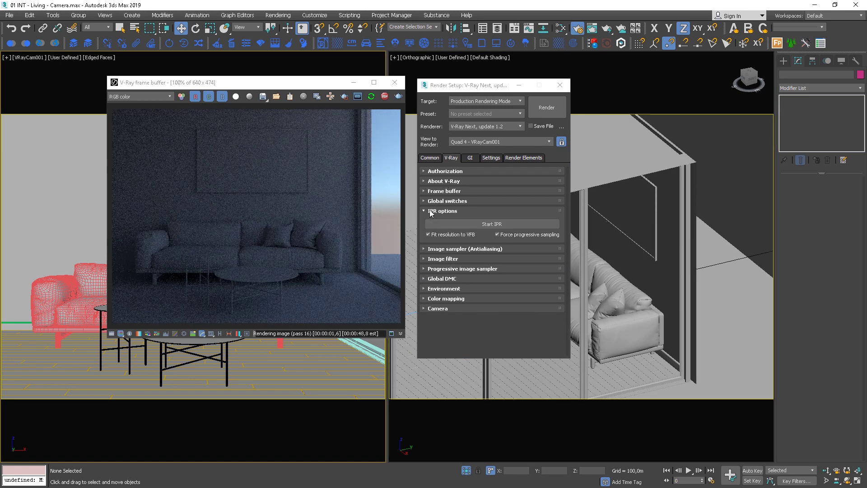
left_click(438, 280)
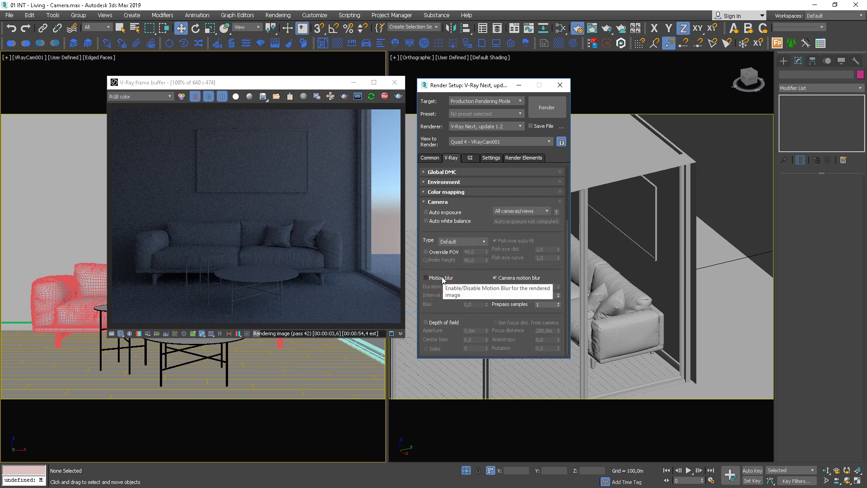
left_click(446, 213)
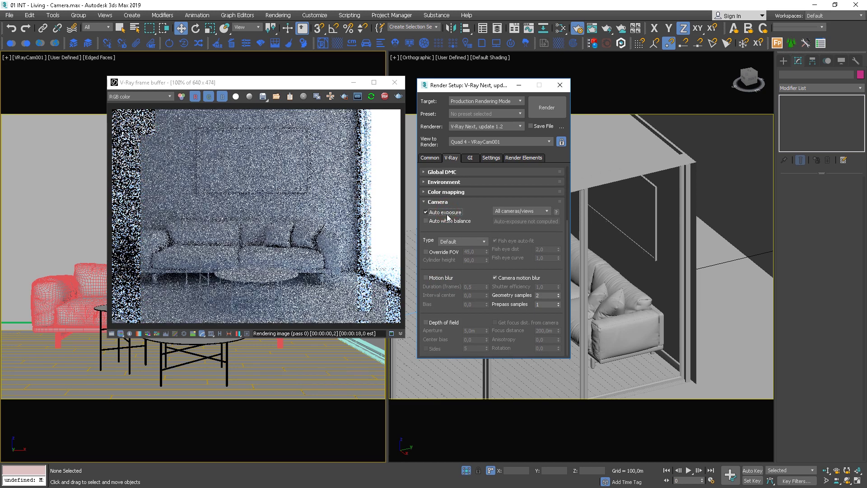
left_click(434, 221)
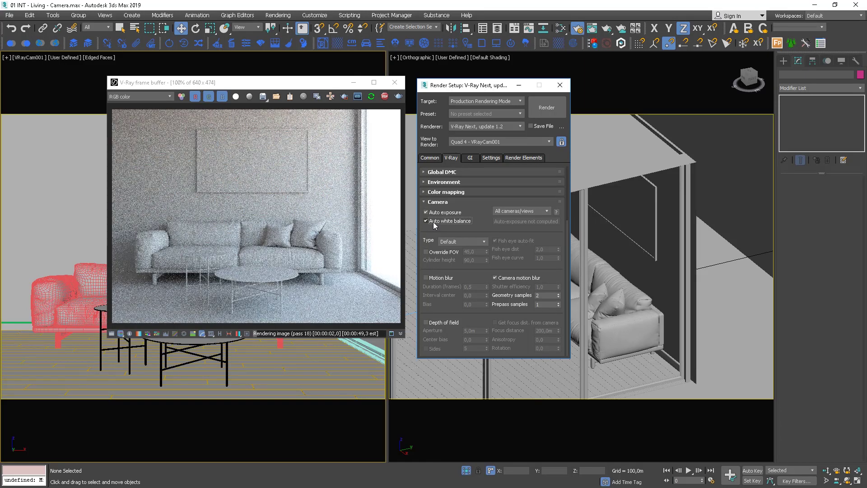
Step: Stop the interactive render and select the VRayCam001 camera shown in the camera viewport
left_click(386, 98)
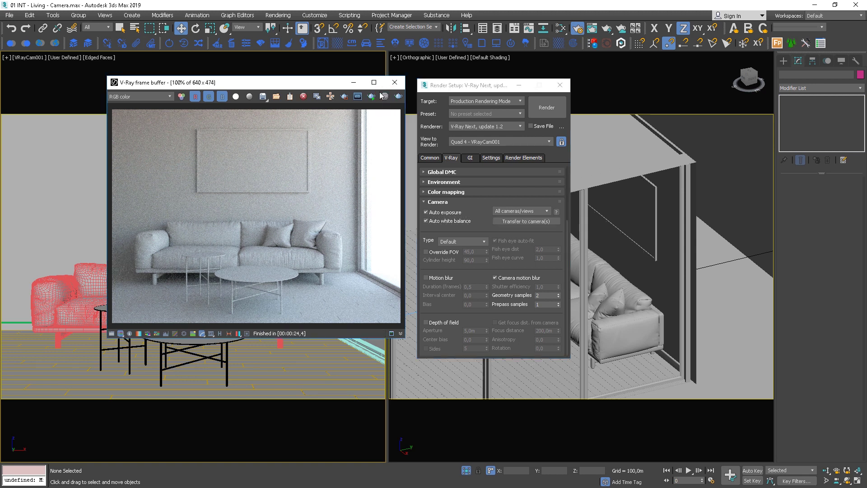
left_click(522, 222)
left_click(7, 57)
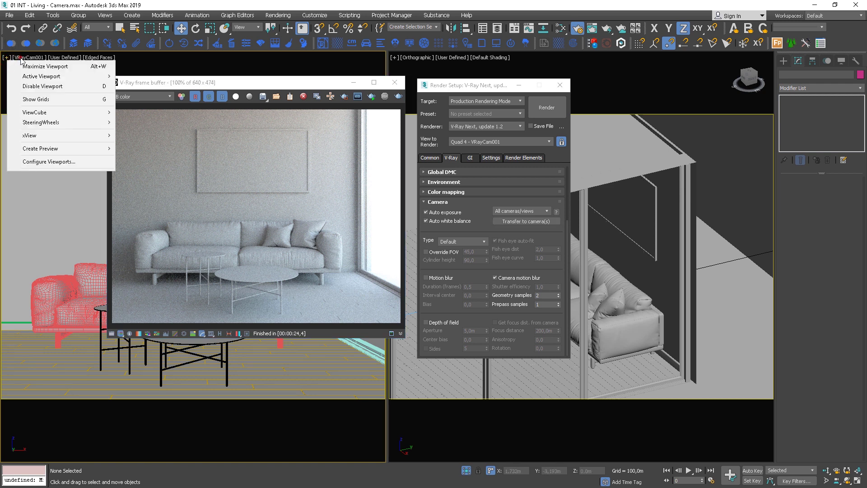
left_click(21, 58)
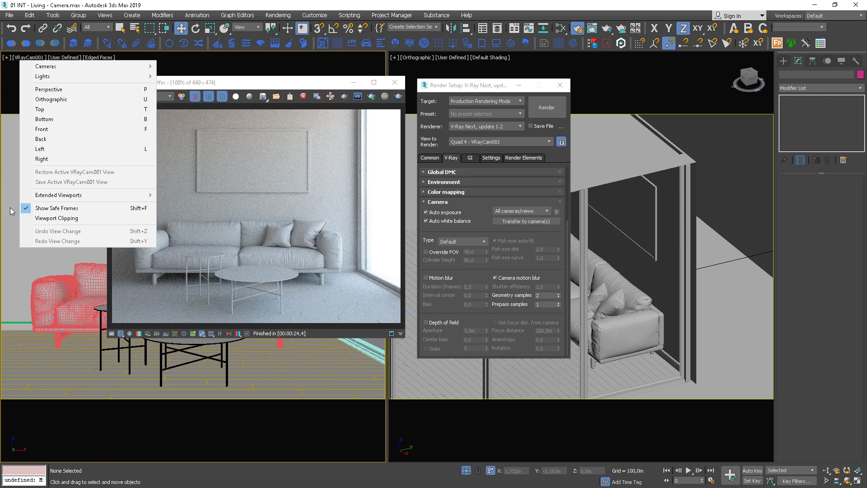
right_click(7, 186)
left_click(83, 192)
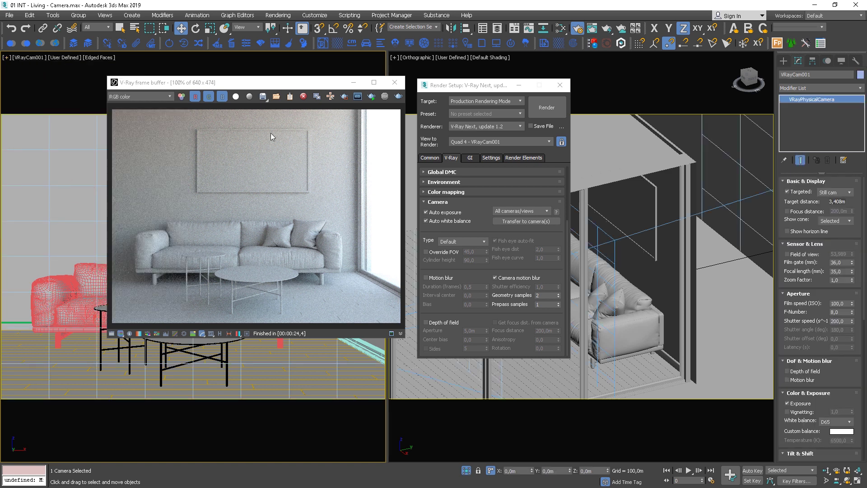
Step: Switch the orthographic viewport to a wireframe Top view that frames the room and the camera
key("y")
key("t")
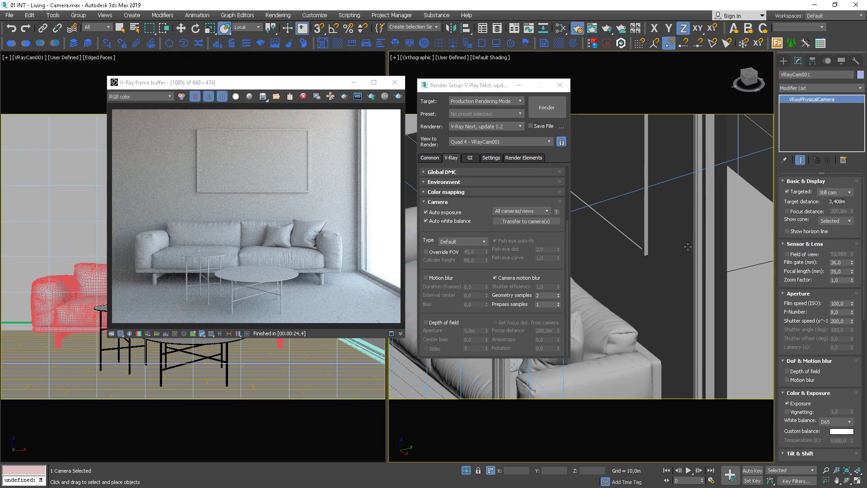
middle_click_drag(676, 253, 732, 253)
scroll(677, 262, "up", 2)
key("F3")
middle_click_drag(658, 273, 721, 259)
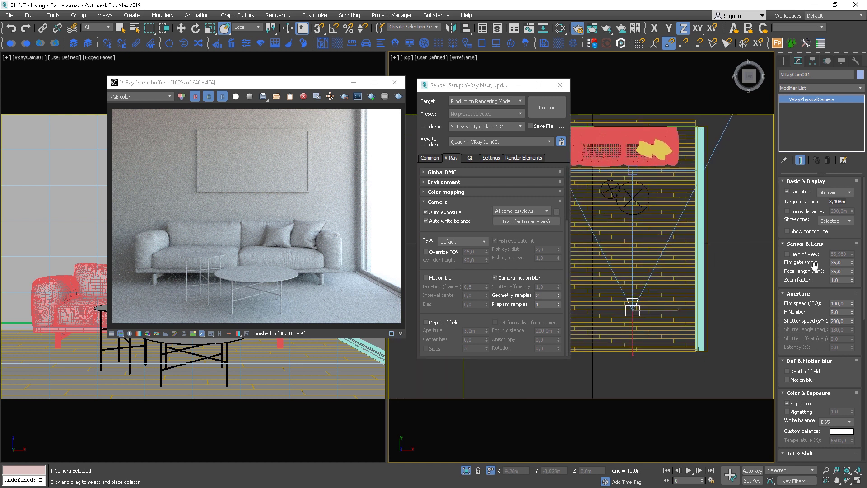
Step: Transfer the automatic exposure and white balance to the camera, and check the result with another interactive render
left_click(537, 222)
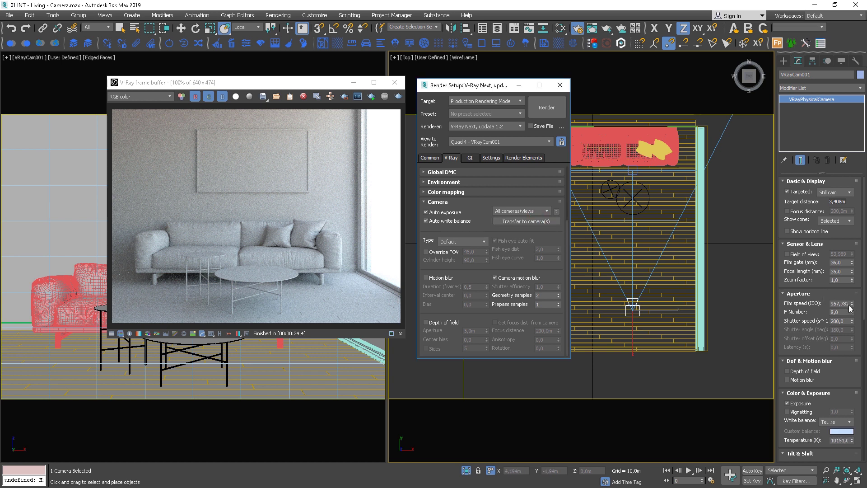
left_click(372, 98)
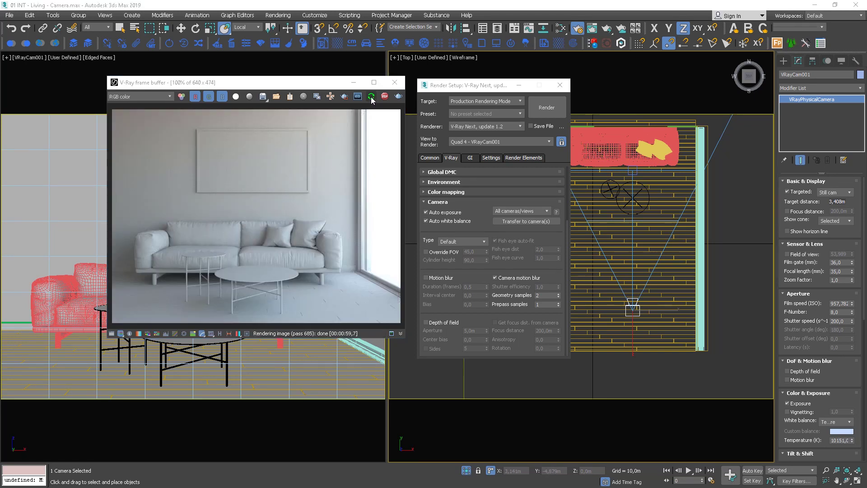
left_click(384, 97)
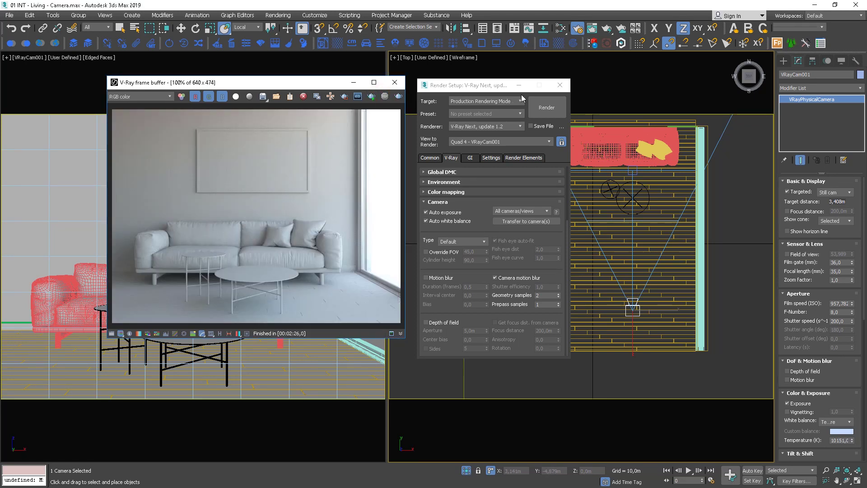
left_click(559, 86)
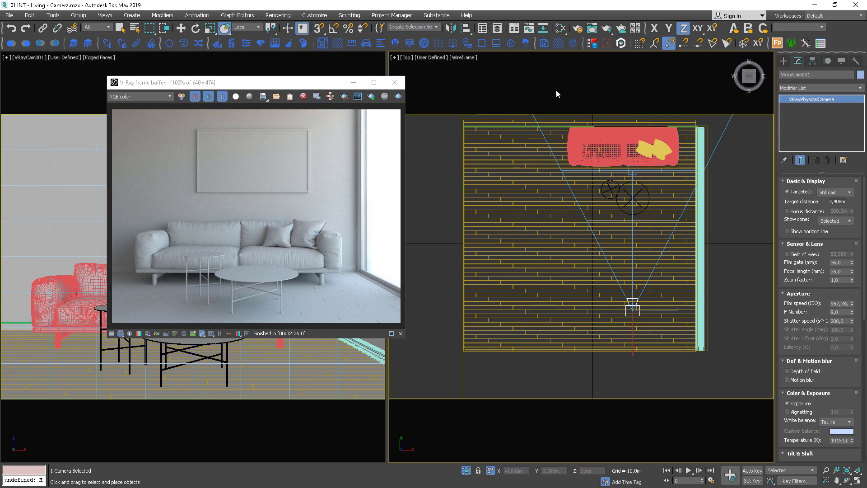
Step: Enable the Exposure correction in the V-Ray frame buffer and set Highlight Burn to 0,35
left_click(110, 334)
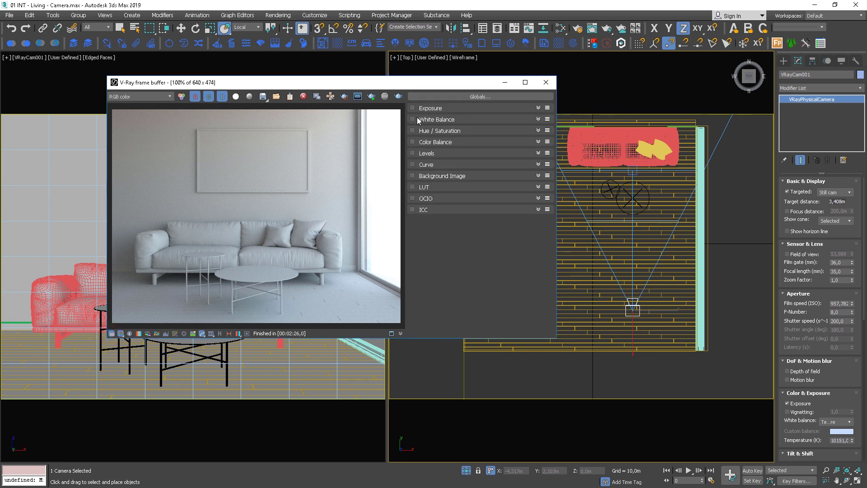
left_click(412, 108)
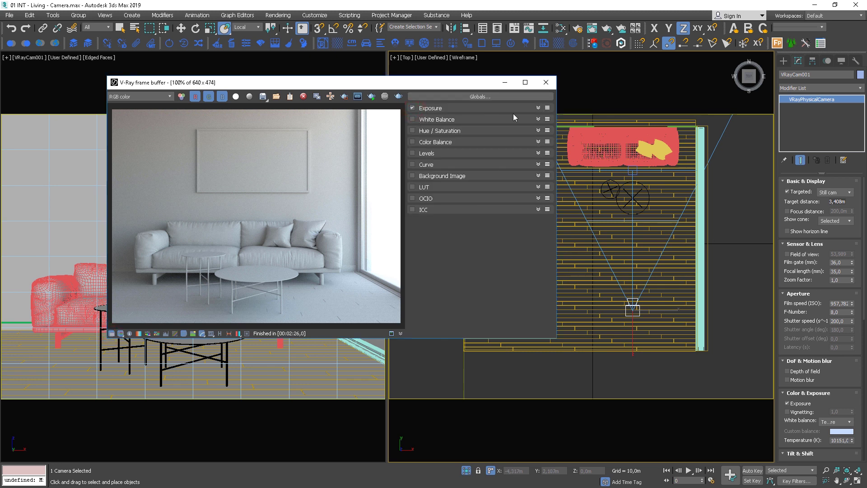
left_click(538, 108)
mouse_move(530, 143)
left_mouse_down()
mouse_move(446, 151)
mouse_move(536, 147)
mouse_move(457, 152)
left_mouse_up()
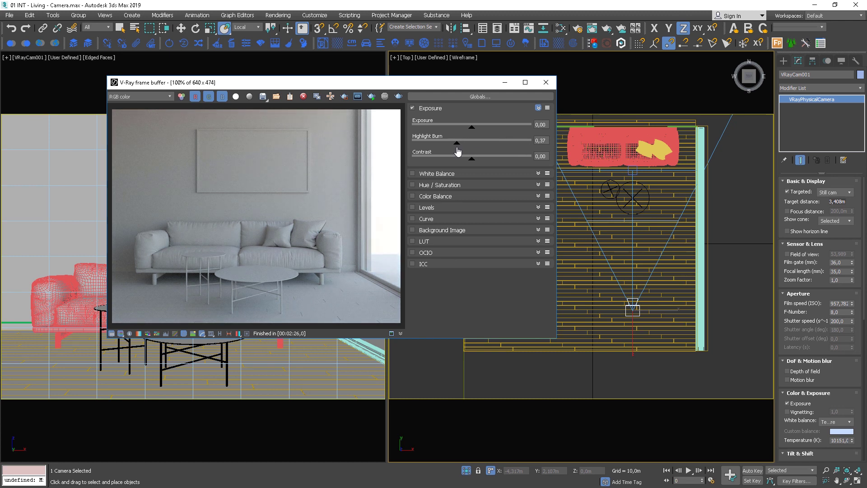
left_click(548, 140)
key("Return")
Step: Enable the frame buffer's White Balance correction and set its temperature to 7000
left_click(413, 174)
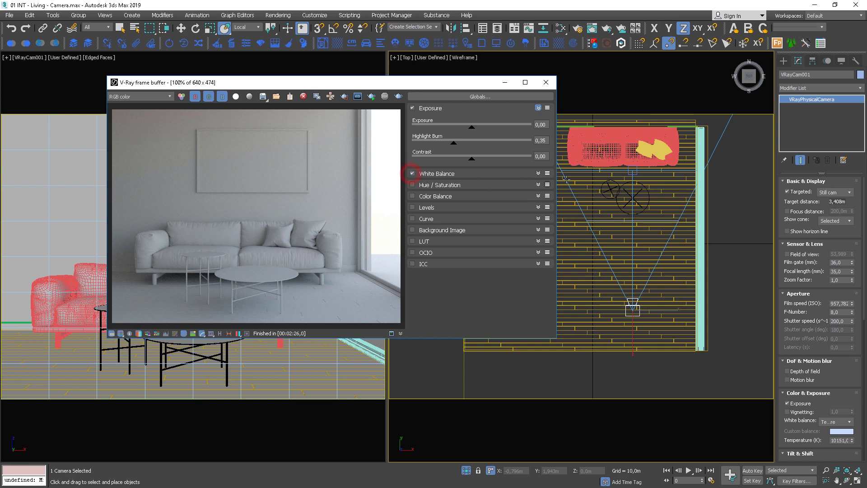
left_click_drag(467, 195, 485, 197)
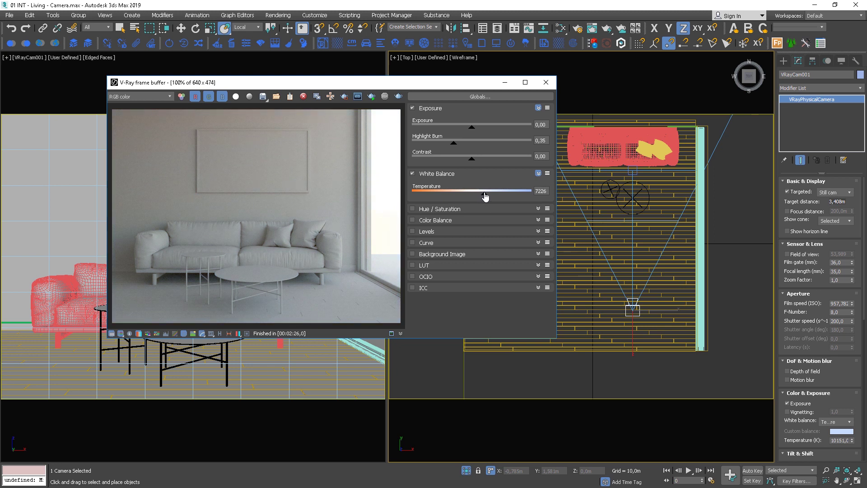
double_click(540, 191)
Step: Move the frame buffer clear of the viewports and change the camera viewport to a perspective view from outside the window
left_click_drag(429, 85, 406, 91)
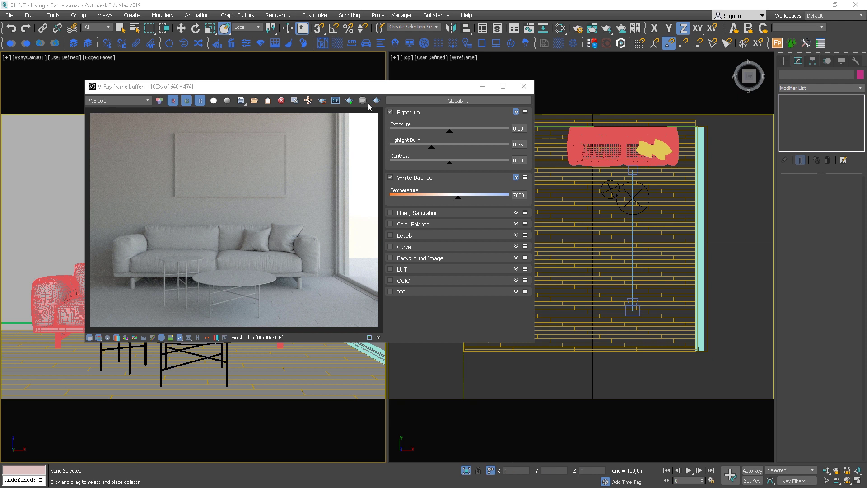
left_click_drag(368, 90, 284, 15)
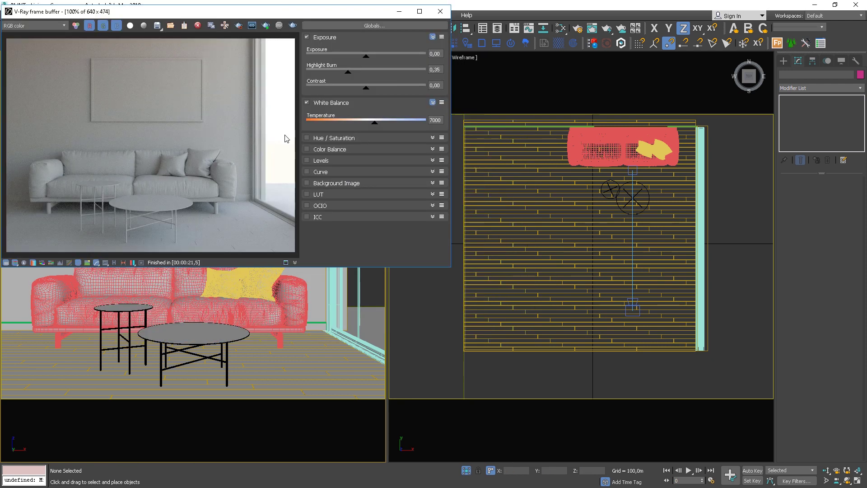
left_click(296, 297)
key("p")
scroll(296, 302, "down", 5)
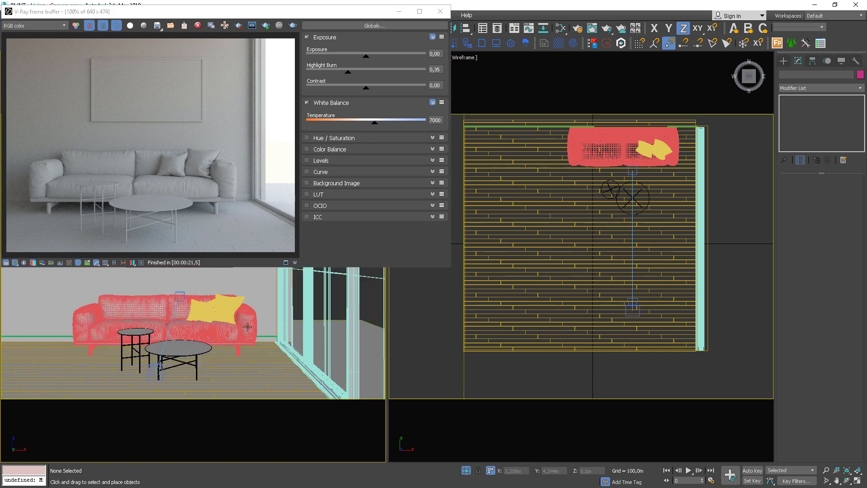
middle_click_drag(292, 331, 252, 341, "alt")
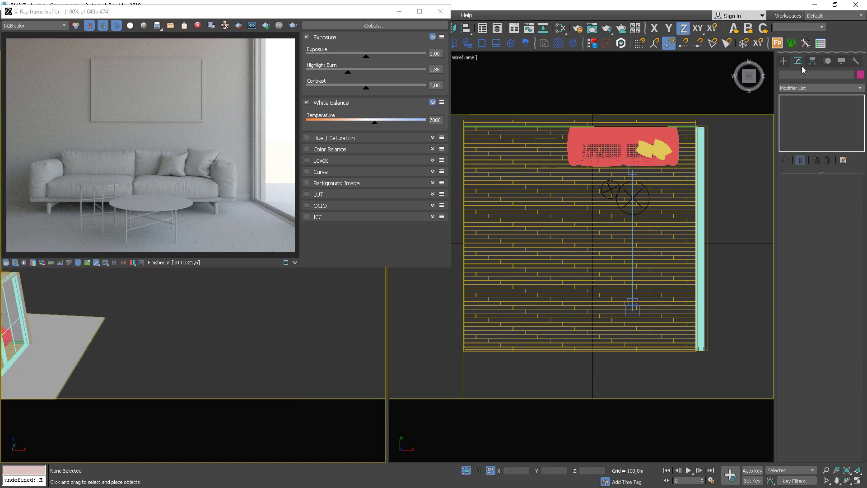
Step: Create a sphere with a radius of about 2,5 m outside the room in the perspective view and isolate it
left_click(784, 61)
left_click(783, 73)
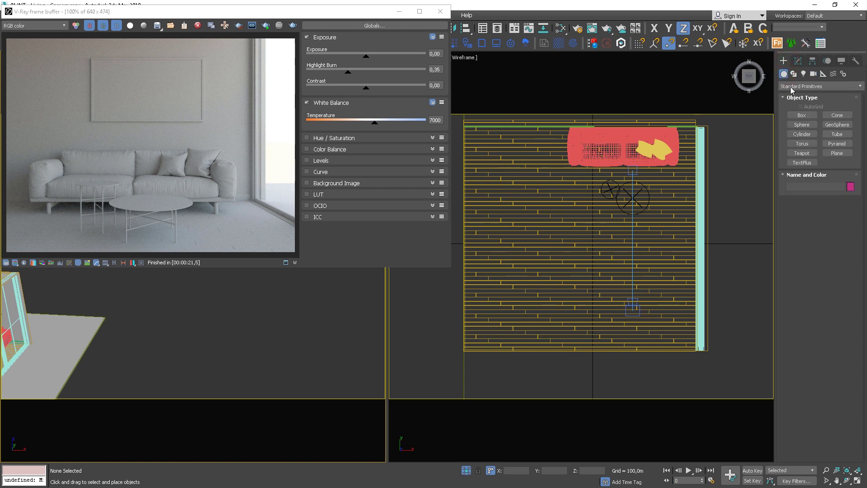
left_click(803, 116)
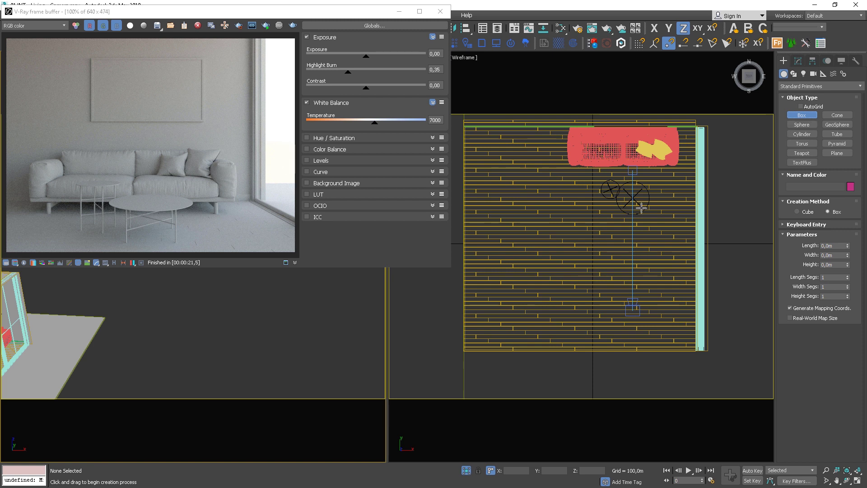
left_click(803, 125)
left_click_drag(220, 345, 298, 355)
scroll(271, 338, "up", 5)
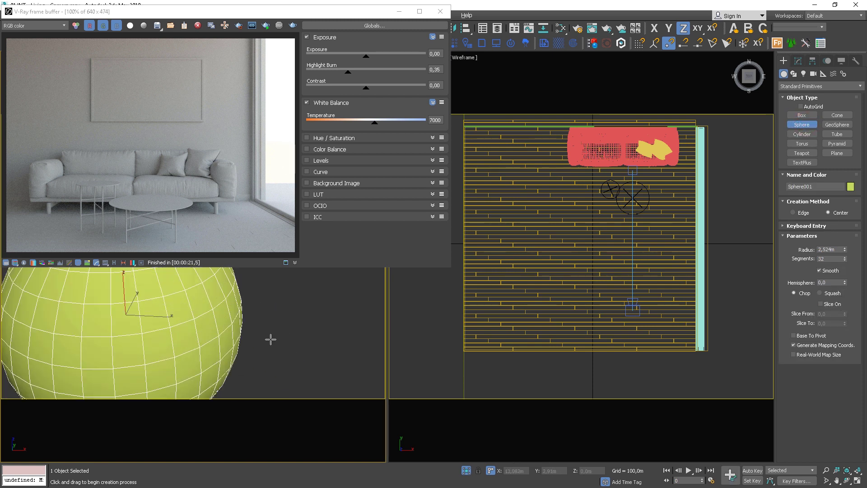
middle_click_drag(281, 342, 340, 340)
key("alt+q")
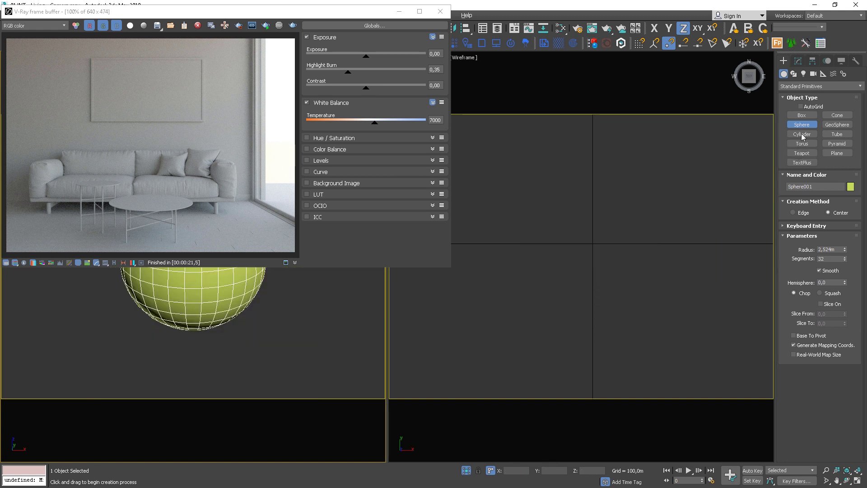
Step: Create a thin upright box beside the sphere, about 10,8 m long and 1,1 m wide
left_click(804, 115)
scroll(292, 333, "down", 5)
left_click_drag(299, 290, 294, 387)
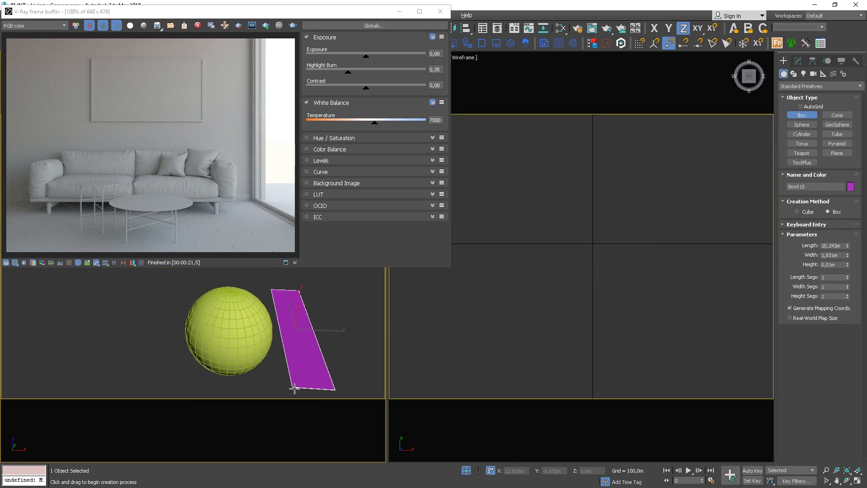
left_click(321, 334)
scroll(568, 284, "down", 6)
middle_click_drag(576, 285, 580, 313, "alt")
right_click(580, 312)
scroll(574, 320, "up", 4)
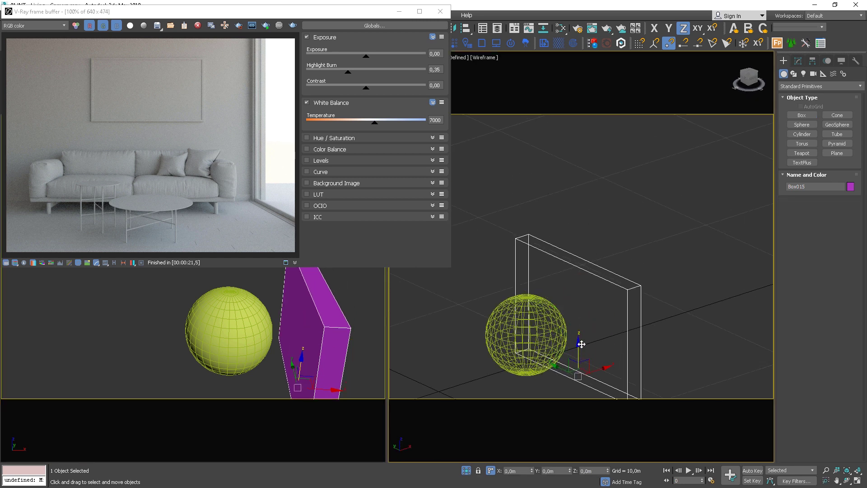
middle_click_drag(313, 350, 247, 300, "alt")
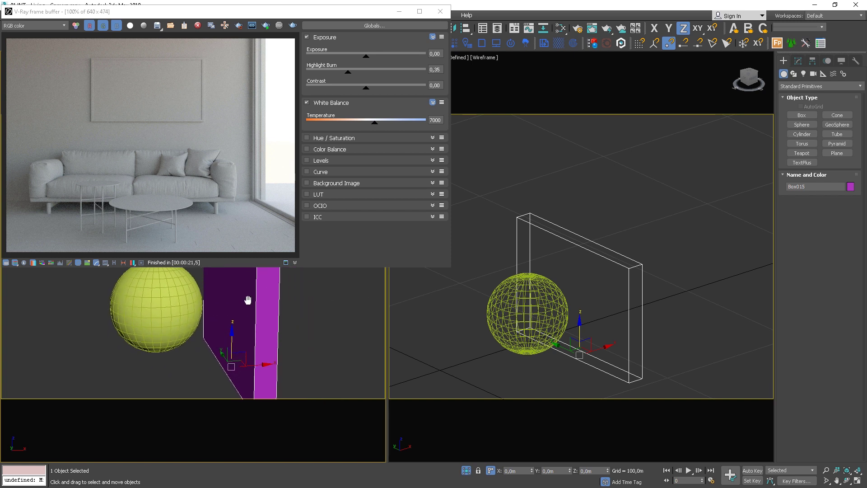
Step: Create a new VRayMtl with default settings in the Slate Material Editor and assign it to the sphere
key("m")
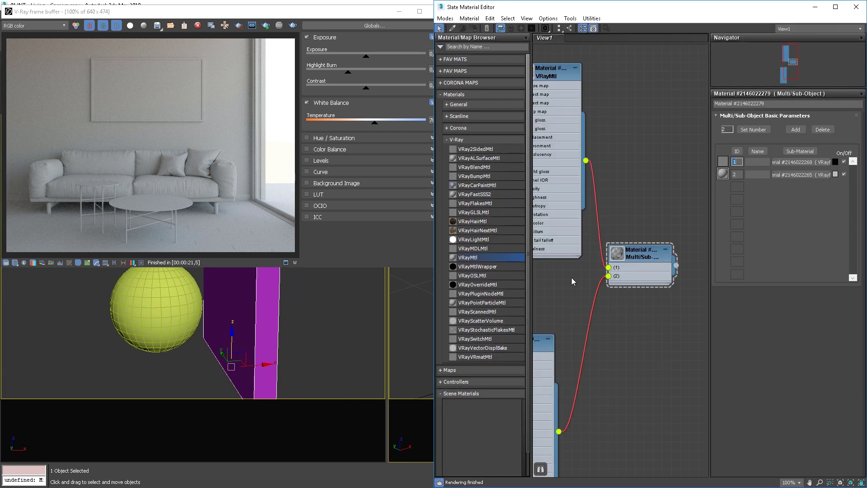
middle_click_drag(612, 309, 674, 252)
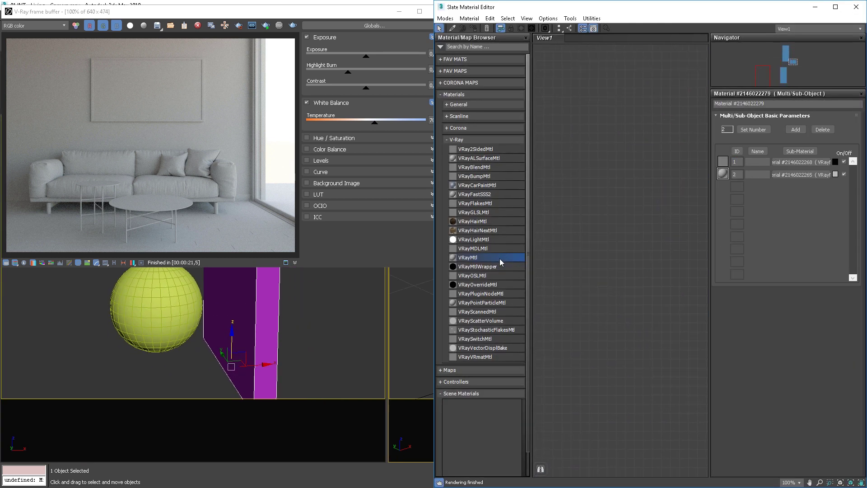
left_click_drag(500, 257, 595, 129)
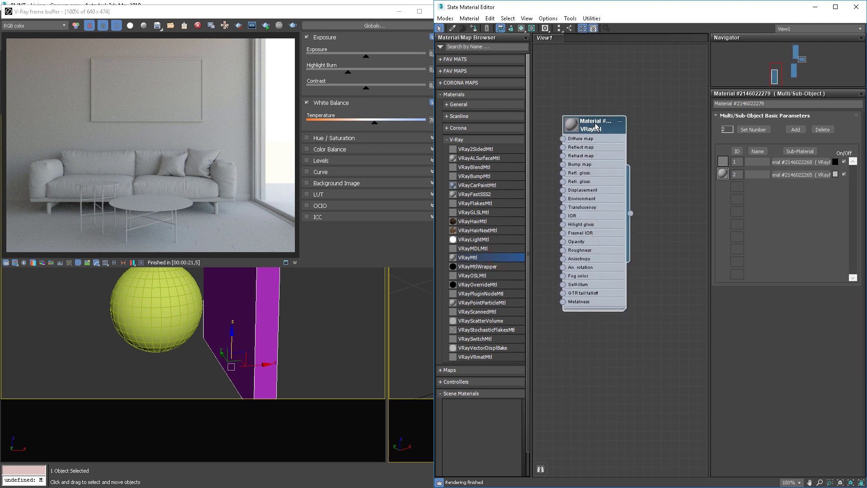
double_click(595, 130)
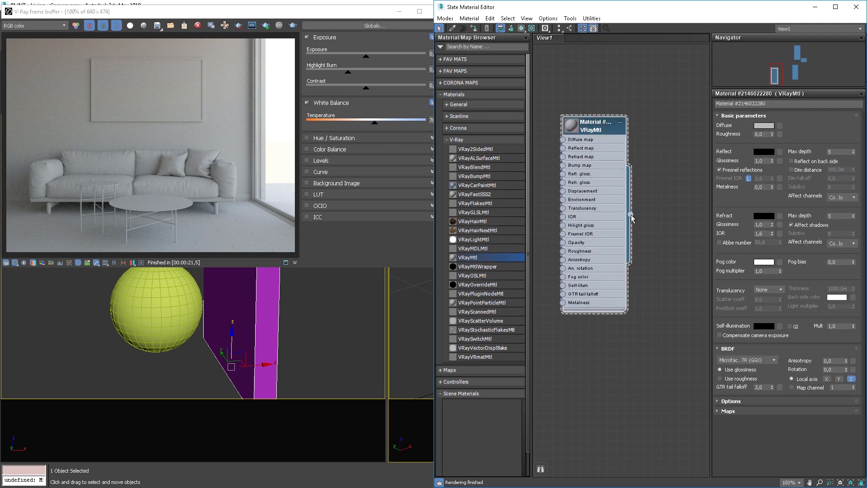
left_click_drag(630, 215, 186, 311)
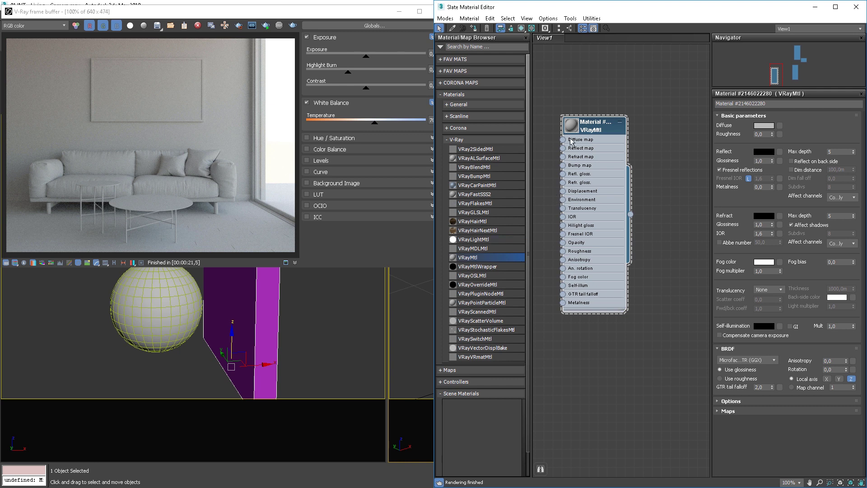
Step: Copy the sphere's VRayMtl, darken the copy's diffuse colour to near-black grey with value 7, and assign it to the box
left_click_drag(594, 138, 596, 335, "shift")
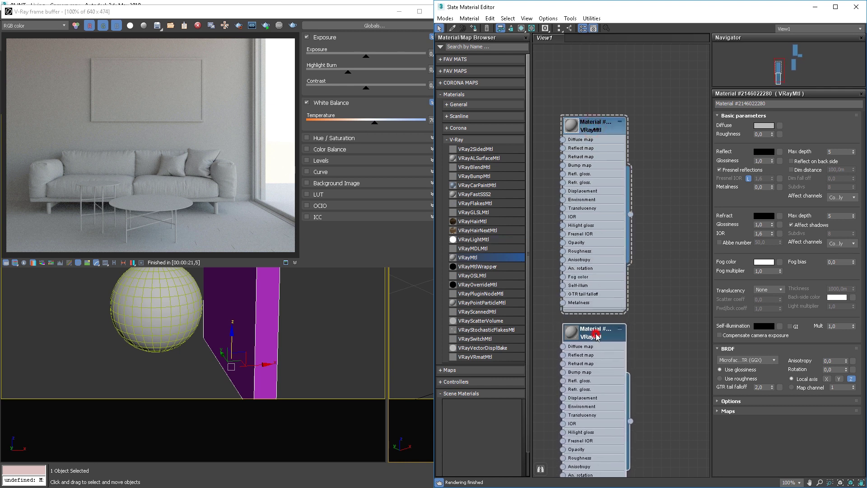
left_click(763, 126)
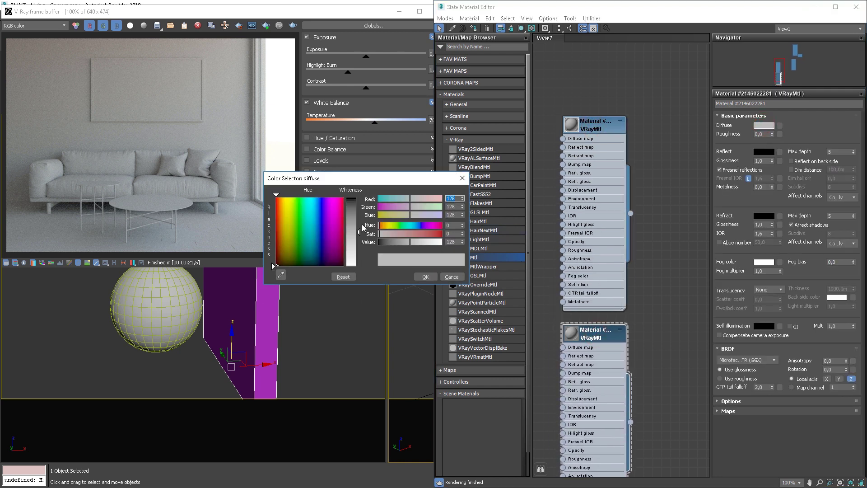
left_click_drag(351, 206, 352, 199)
left_click(425, 276)
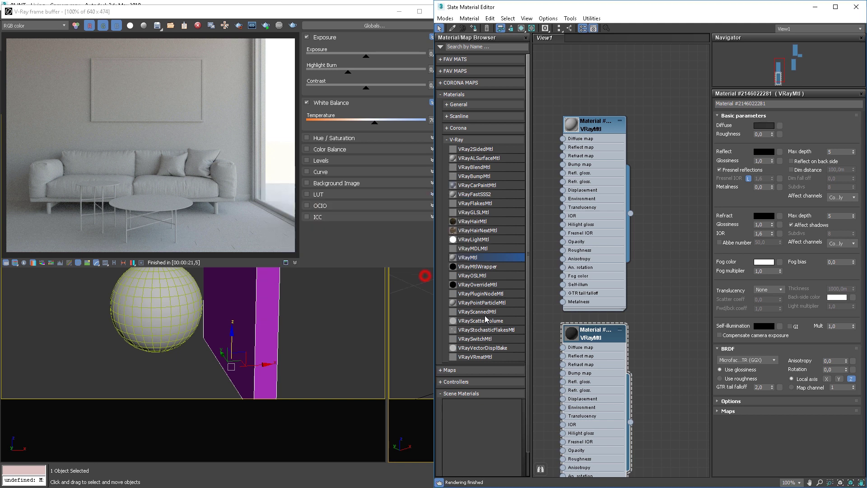
left_click_drag(630, 422, 287, 305)
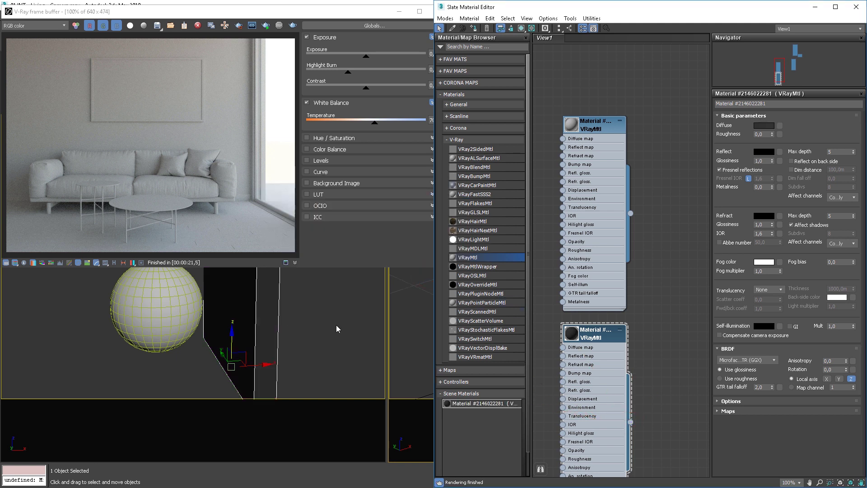
Step: Start an interactive V-Ray render of the sphere and box and view both objects from different angles
left_click(341, 322)
left_click(353, 17)
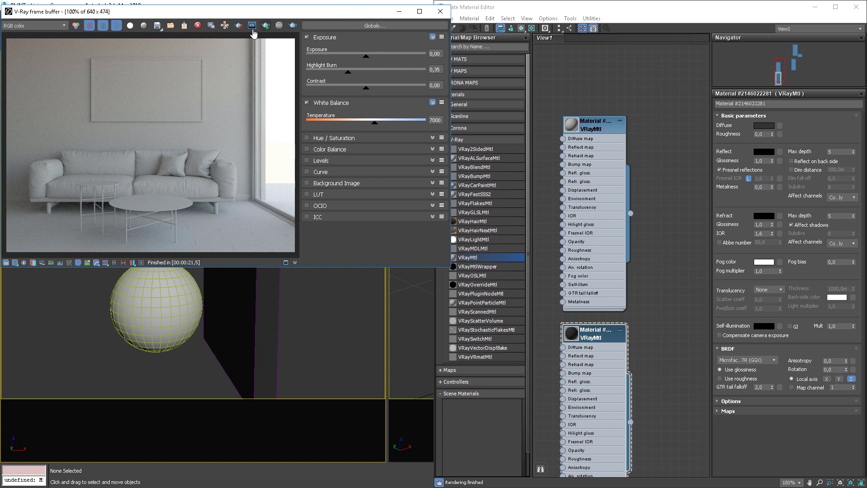
left_click(265, 26)
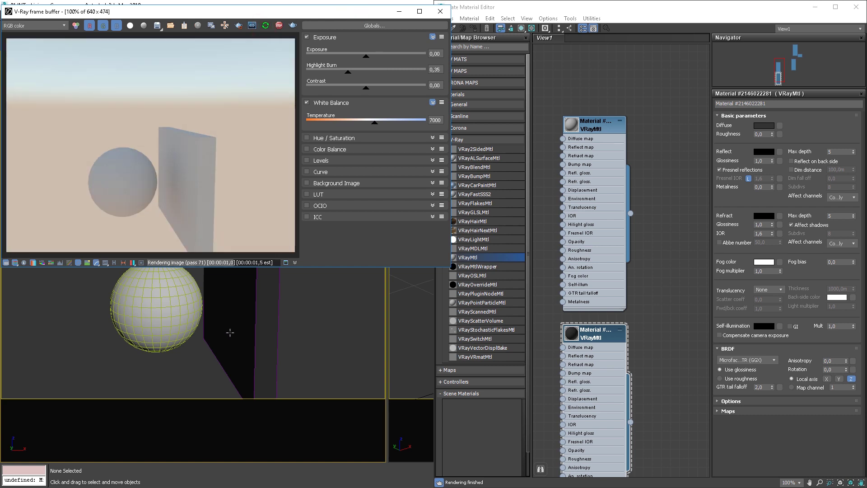
middle_click_drag(243, 330, 228, 323, "alt")
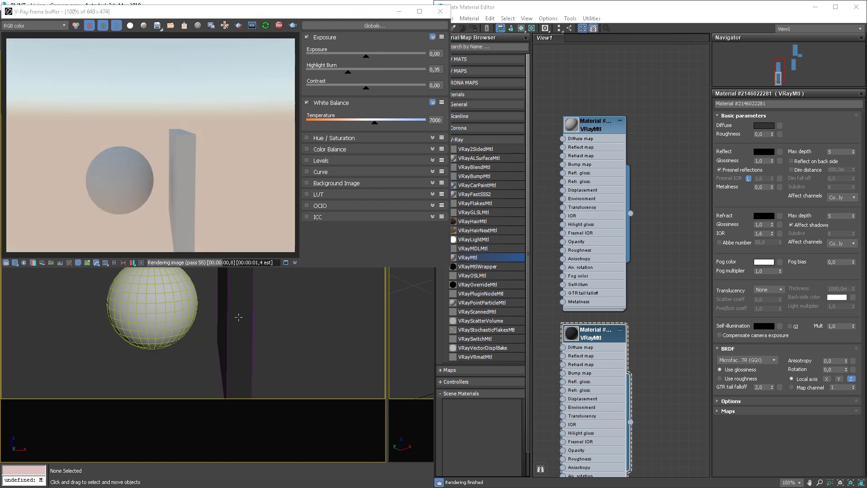
left_click(239, 317)
left_click_drag(259, 370, 247, 359)
Step: Disable the material override in V-Ray's global switches and restart the interactive render
left_click_drag(352, 17, 353, 55)
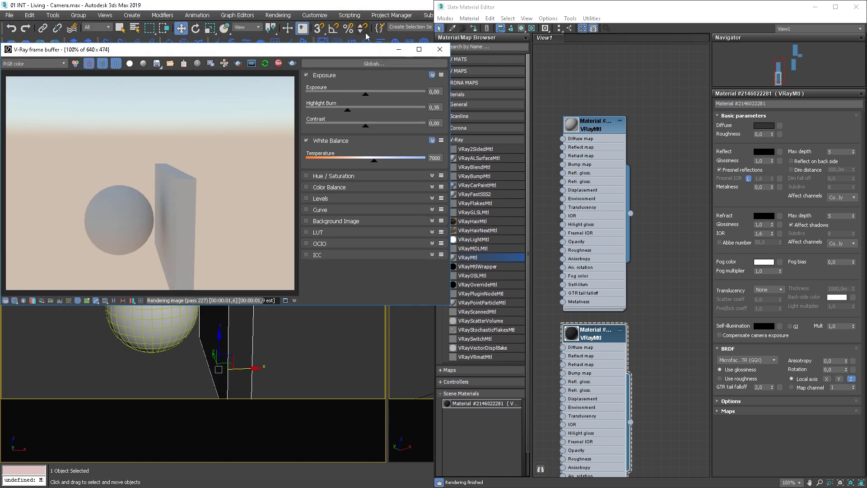
left_click_drag(751, 9, 865, 69)
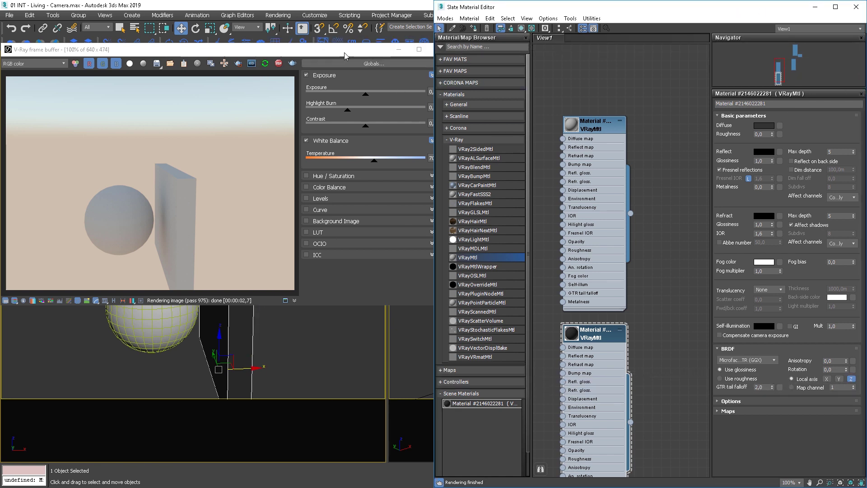
left_click_drag(344, 50, 347, 12)
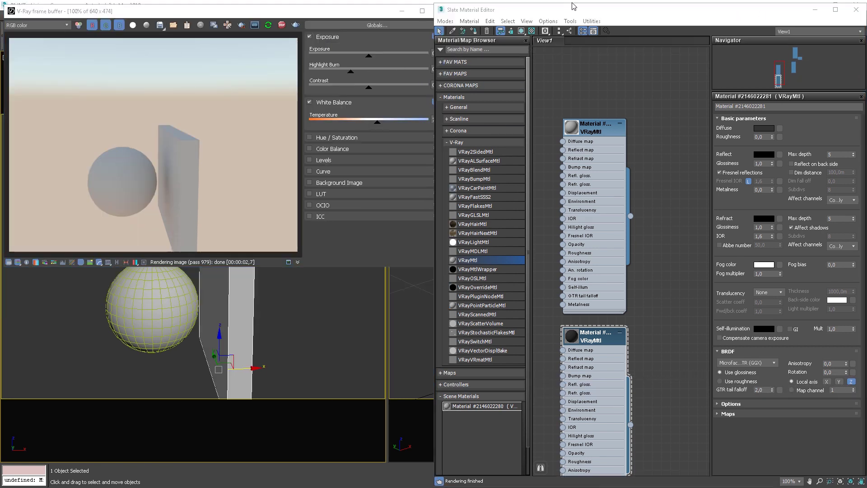
left_click_drag(572, 4, 577, 42)
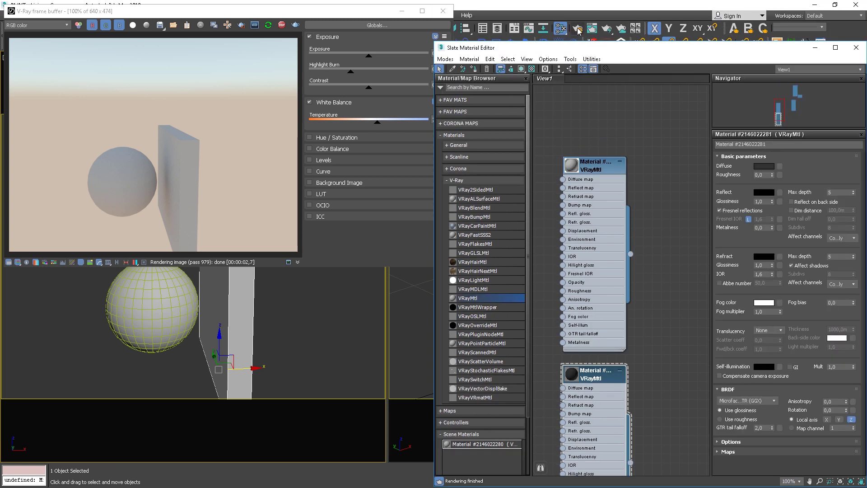
left_click(578, 31)
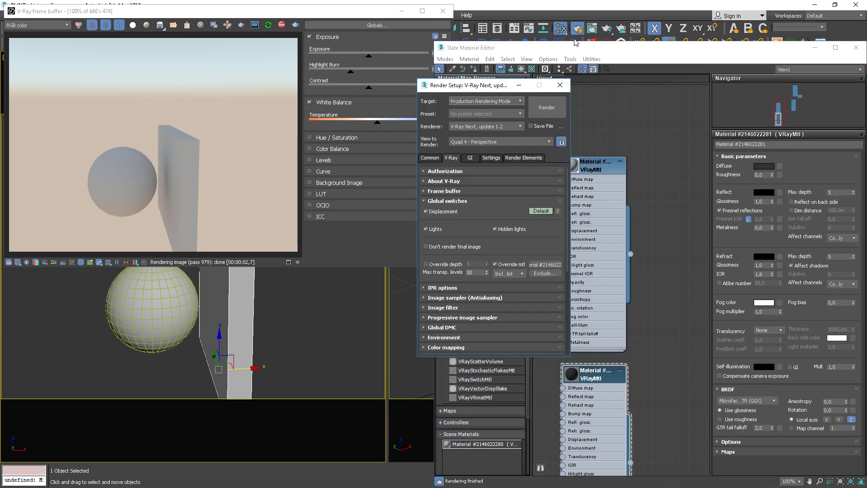
left_click(496, 265)
left_click(495, 265)
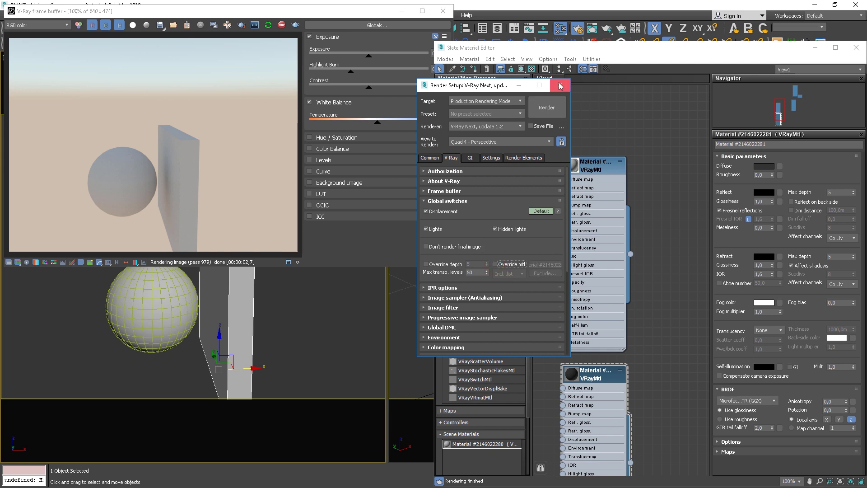
left_click(282, 27)
left_click(269, 25)
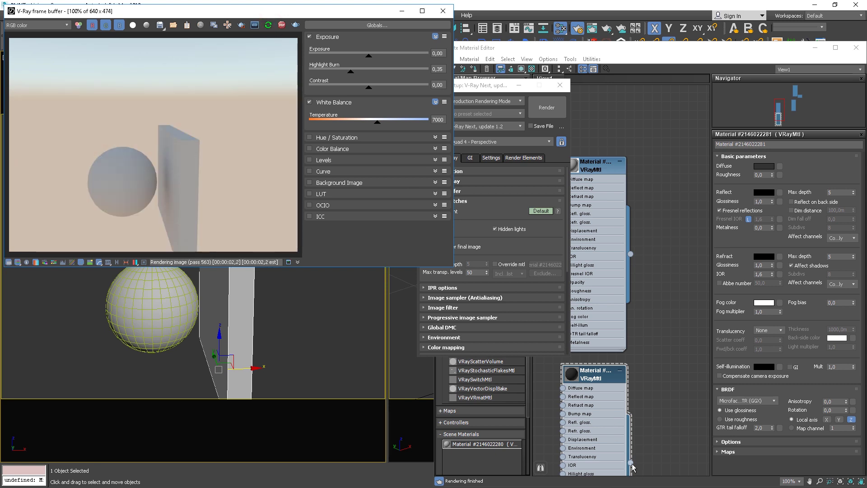
Step: Assign the dark VRayMtl to the box again and examine its effect on the sphere from a closer angle
left_click_drag(630, 463, 250, 340)
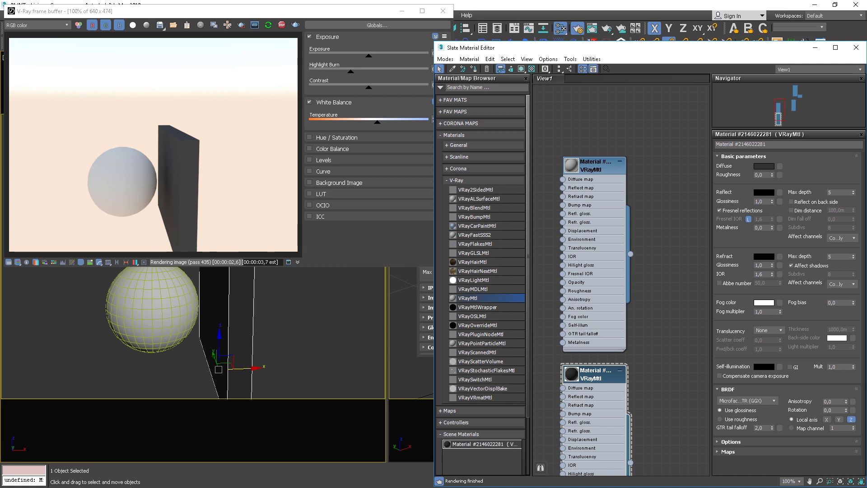
middle_click_drag(268, 357, 254, 337)
scroll(254, 338, "up", 5)
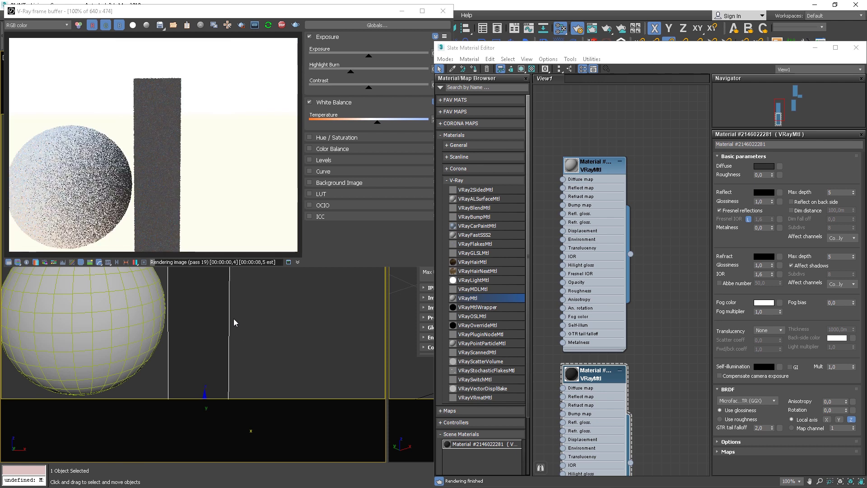
scroll(262, 329, "down", 2)
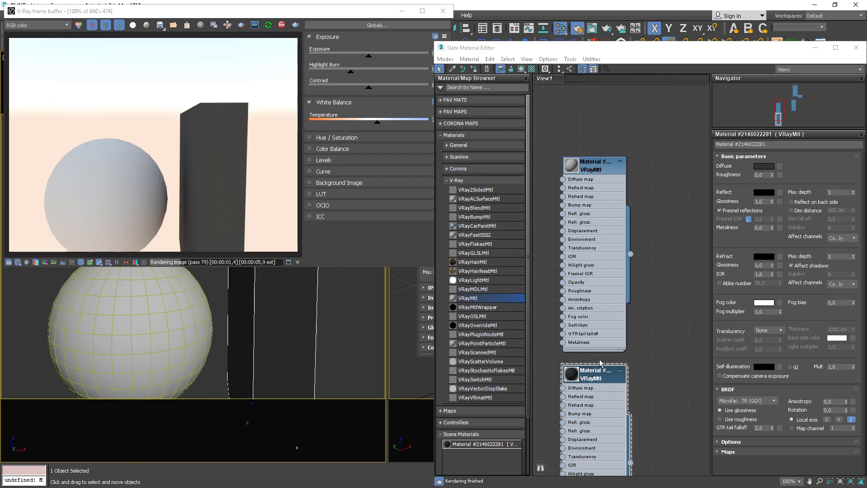
Step: Lighten the box material's diffuse colour to value 203 and duplicate the resulting render into a separate comparison window
left_click(763, 166)
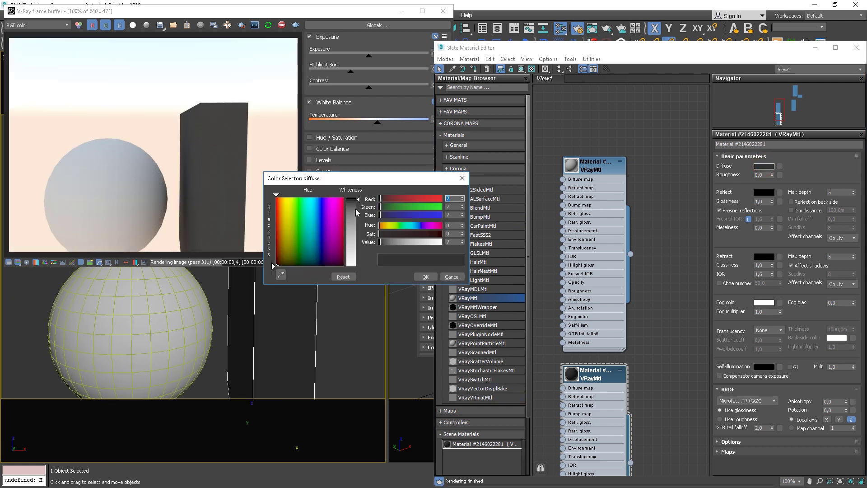
left_click_drag(357, 212, 357, 256)
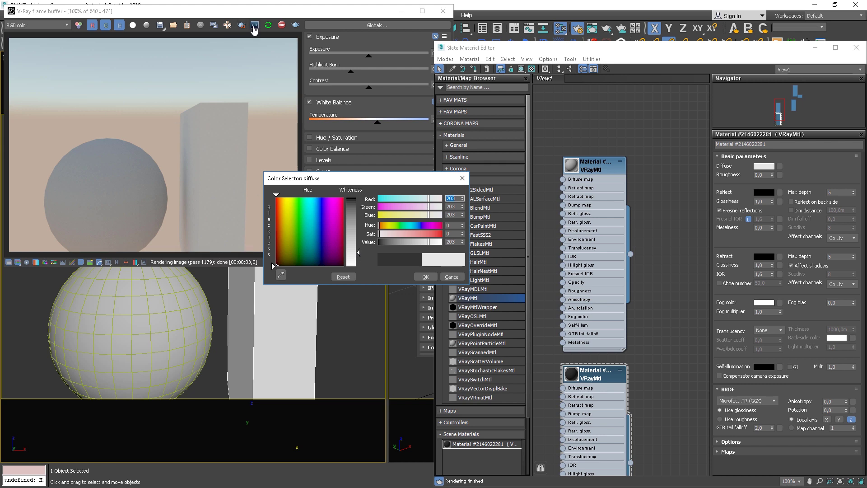
left_click(214, 28)
left_click_drag(407, 487, 626, 44)
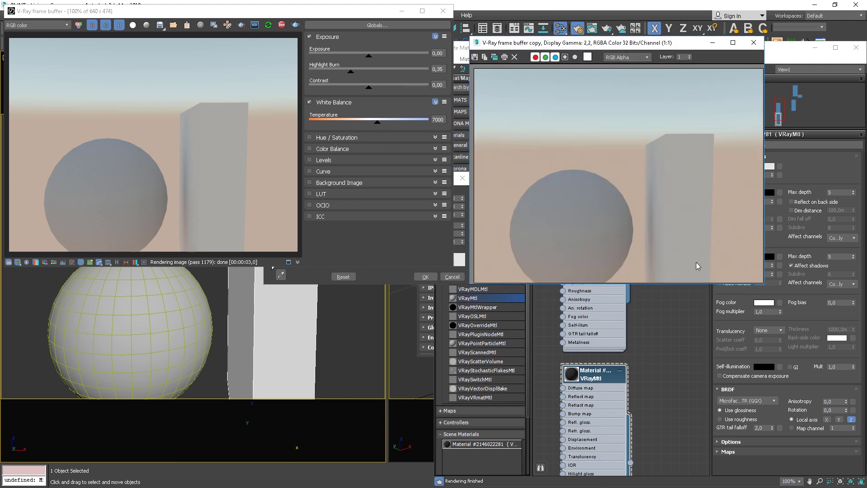
Step: Darken the box material's diffuse colour back to near-black and compare the new render with the duplicated light version
left_click(644, 378)
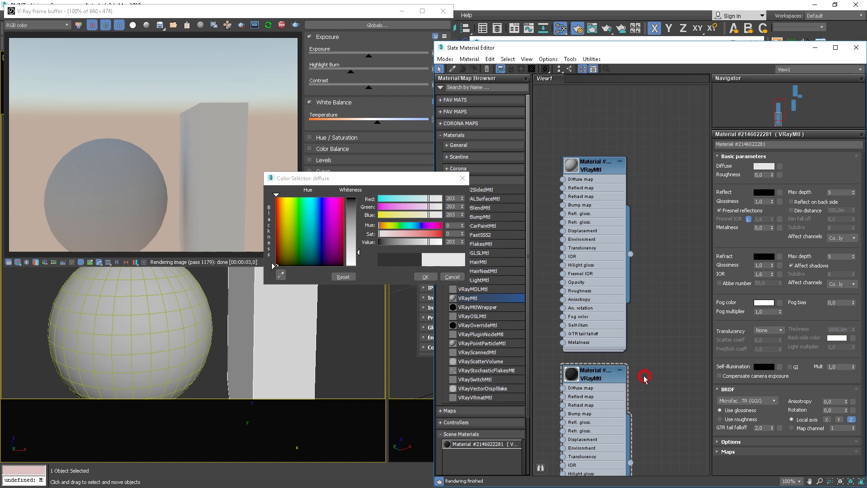
left_click_drag(397, 245, 379, 245)
left_click(425, 277)
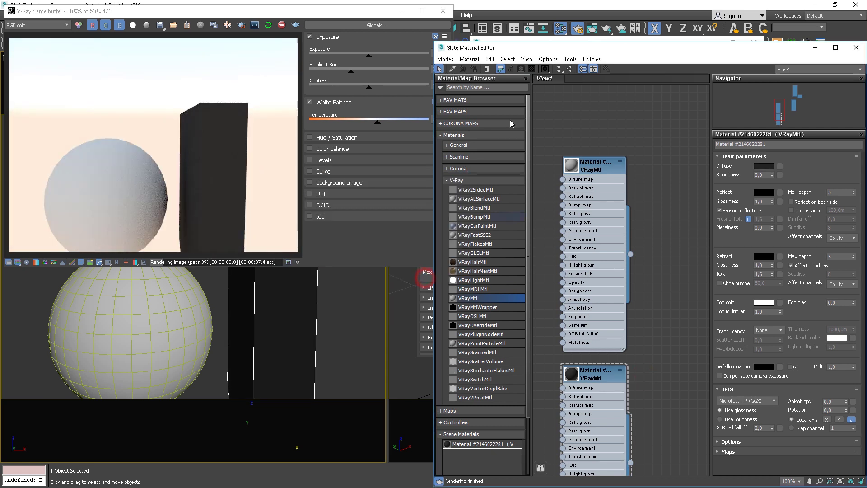
left_click(525, 42)
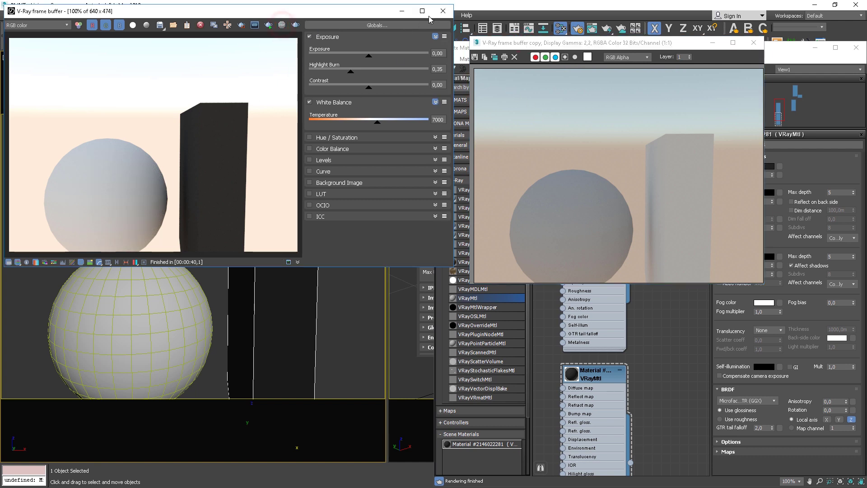
Step: Close the render comparison windows and the material editor and delete the test sphere and box
left_click(443, 10)
left_click(753, 45)
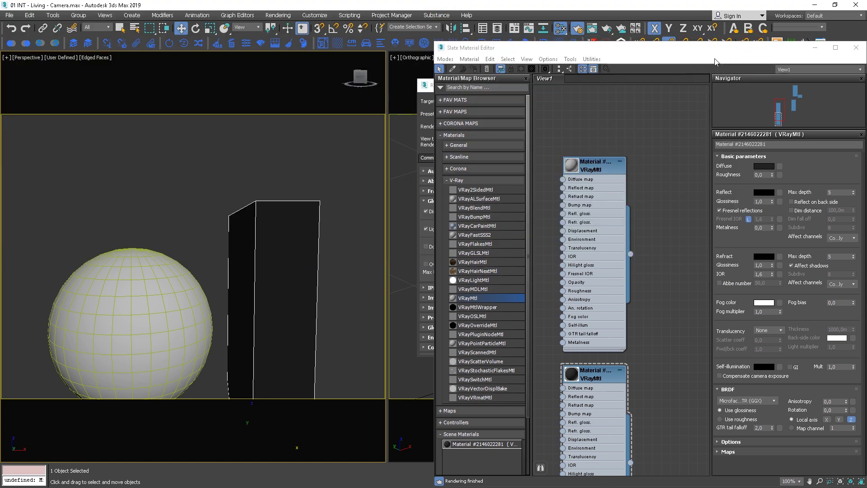
left_click_drag(775, 49, 751, 63)
left_click(831, 60)
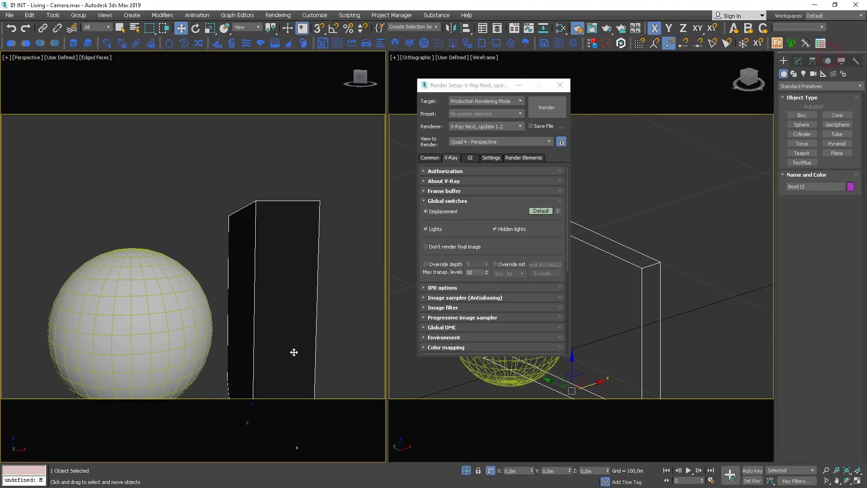
left_click_drag(356, 295, 151, 359)
key("Delete")
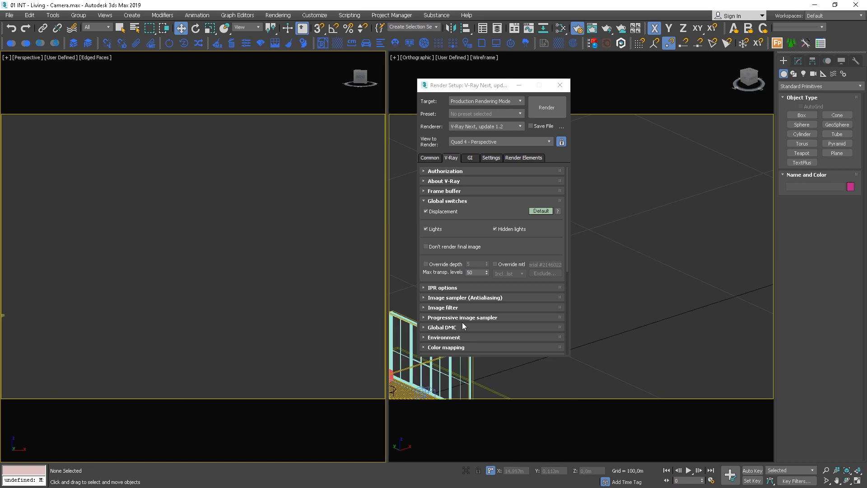
Step: Re-enable the material override in V-Ray's global switches and return the perspective view to the room camera
left_click(496, 265)
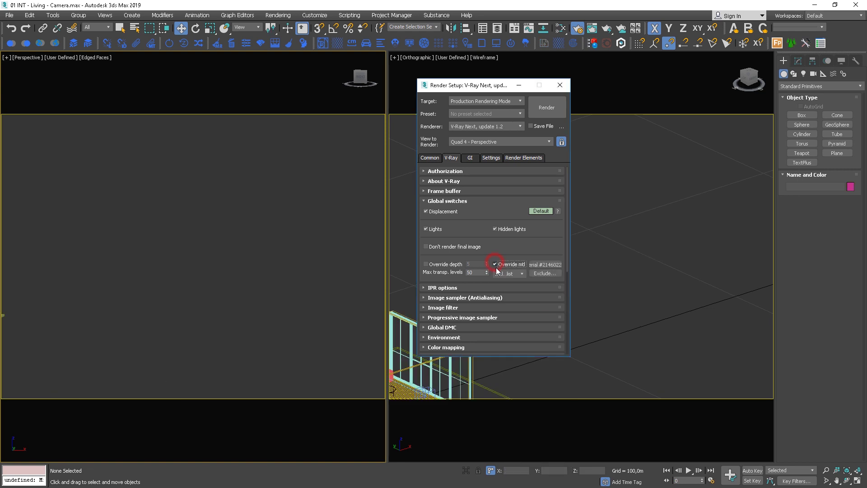
left_click(560, 85)
key("c")
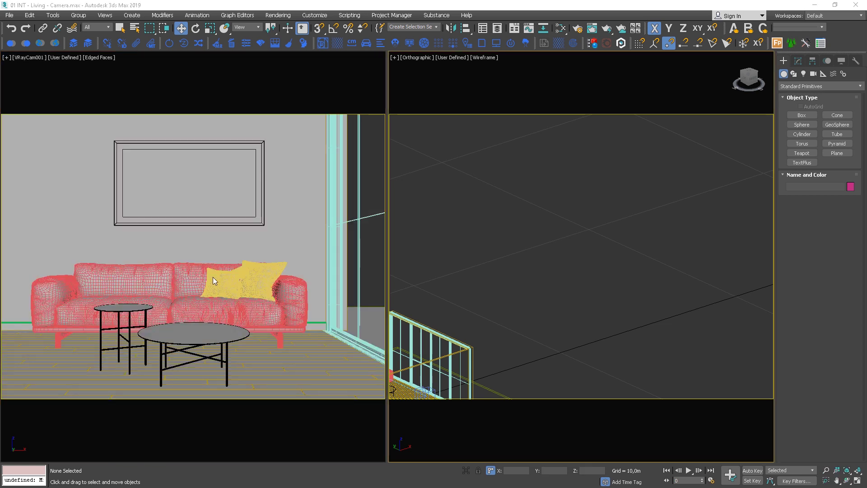
Step: Create a large ground plane in the top view that surrounds the room on all sides
left_click(484, 271)
key("t")
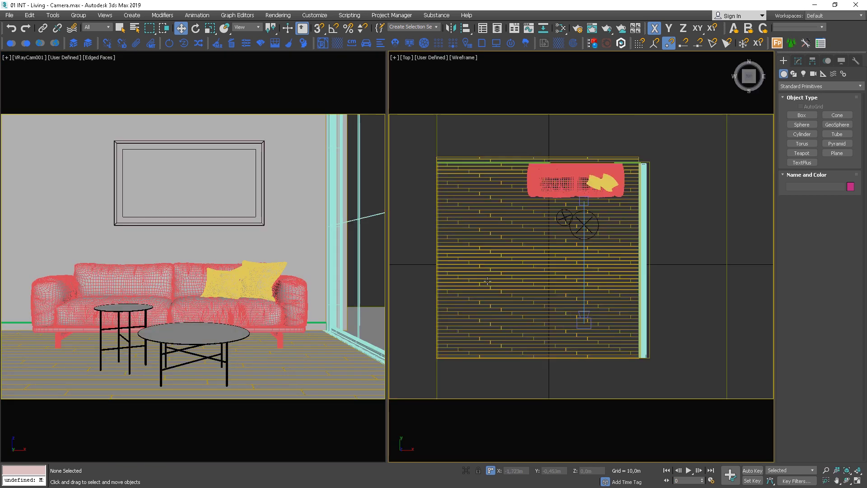
scroll(484, 276, "down", 5)
left_click(837, 153)
scroll(705, 190, "down", 3)
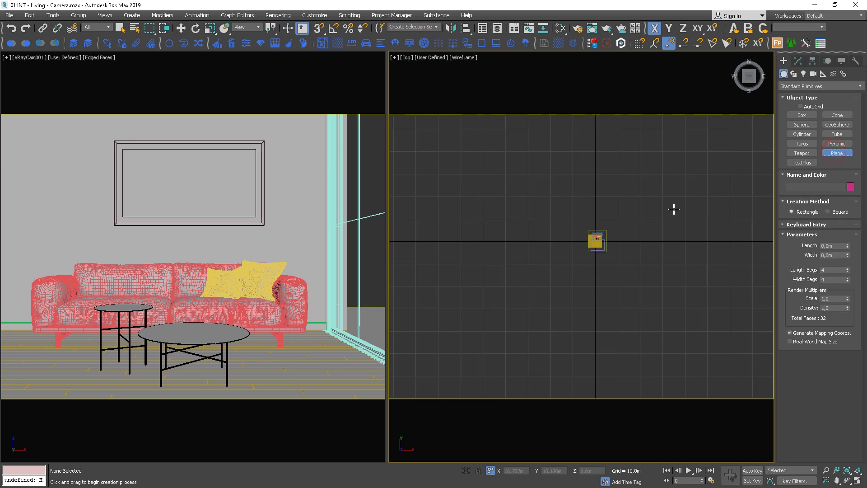
left_click_drag(746, 149, 485, 351)
key("w")
left_click_drag(628, 237, 630, 220)
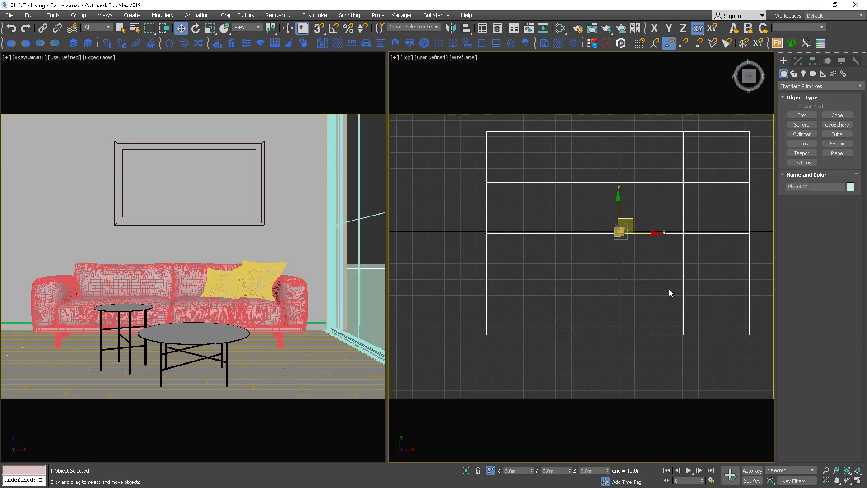
middle_click_drag(668, 288, 548, 290, "alt")
scroll(548, 293, "up", 2)
Step: Set the dark VRayMtl's diffuse colour to value 60 and assign the material to the ground plane
key("m")
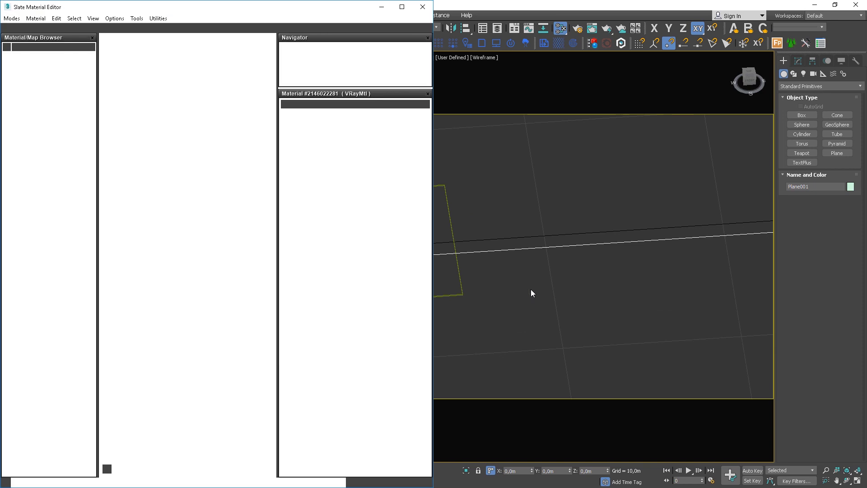
left_click(167, 346)
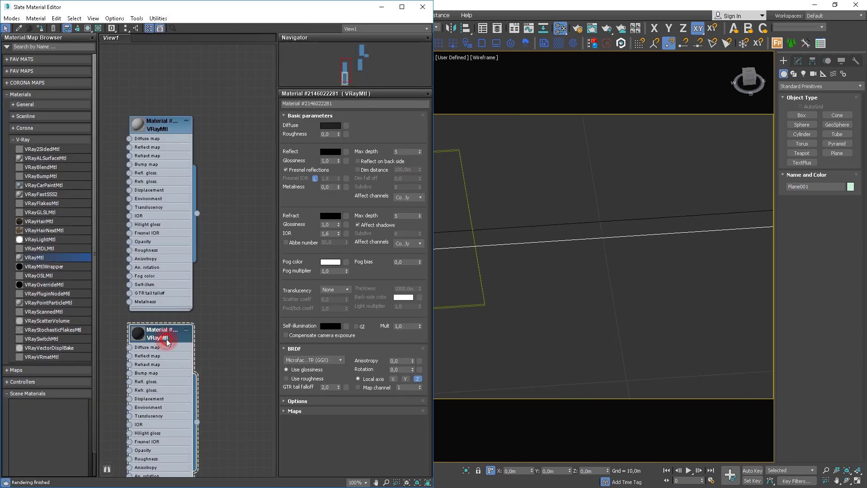
left_click(334, 125)
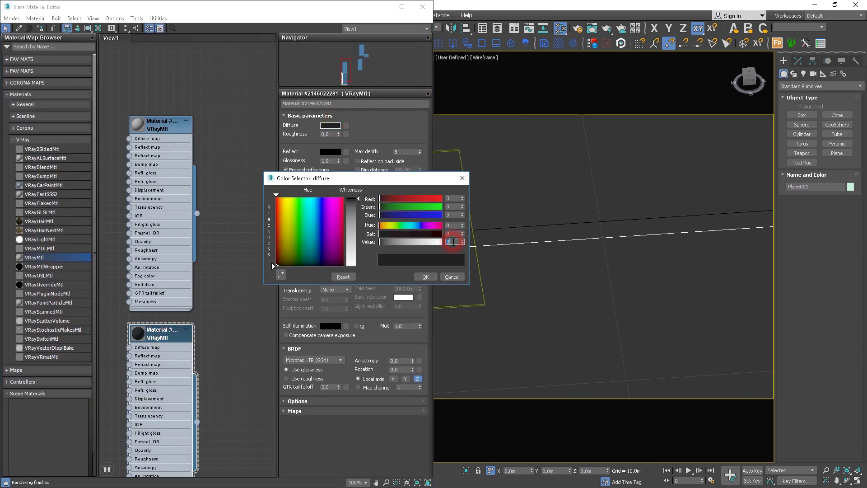
type("60")
key("Return")
left_click(629, 232)
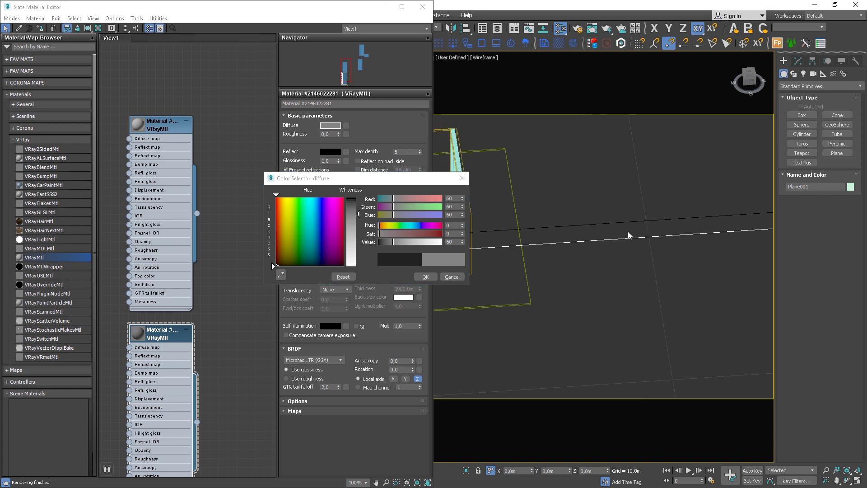
key("F3")
scroll(611, 261, "down", 2)
left_click(426, 276)
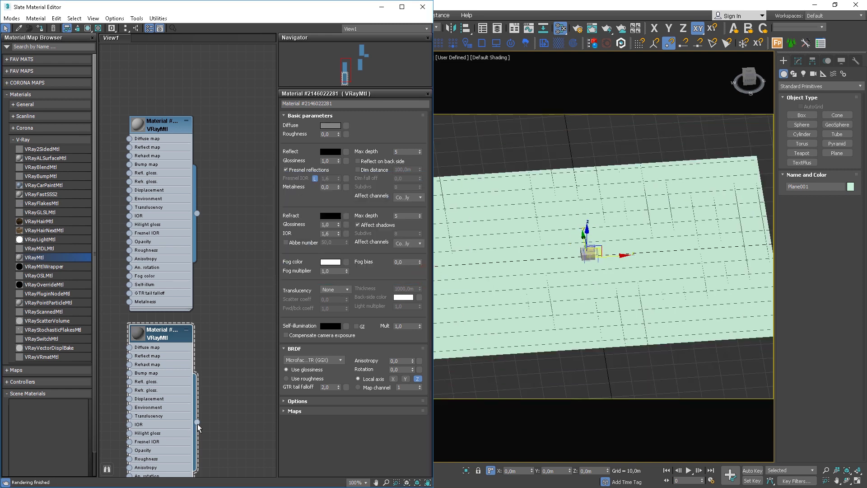
left_click_drag(198, 425, 658, 292)
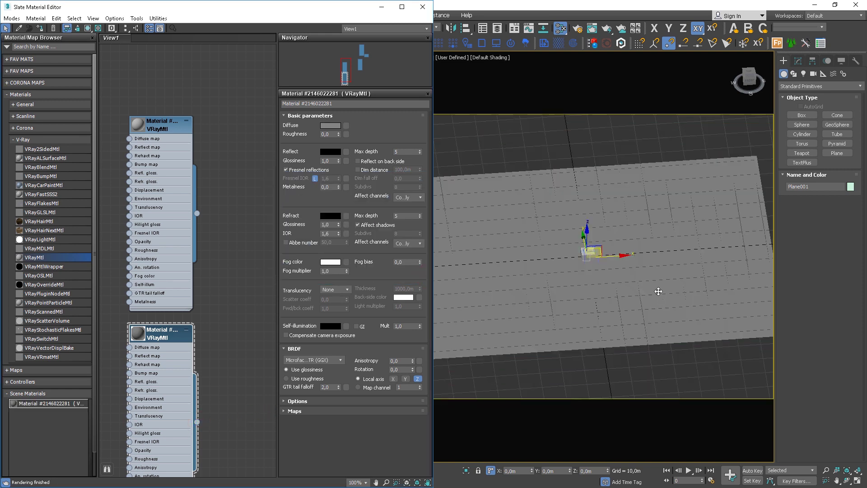
left_click(422, 7)
Step: Render the camera view interactively in the V-Ray frame buffer with exposure raised to 1.00, and stop it
right_click(294, 218)
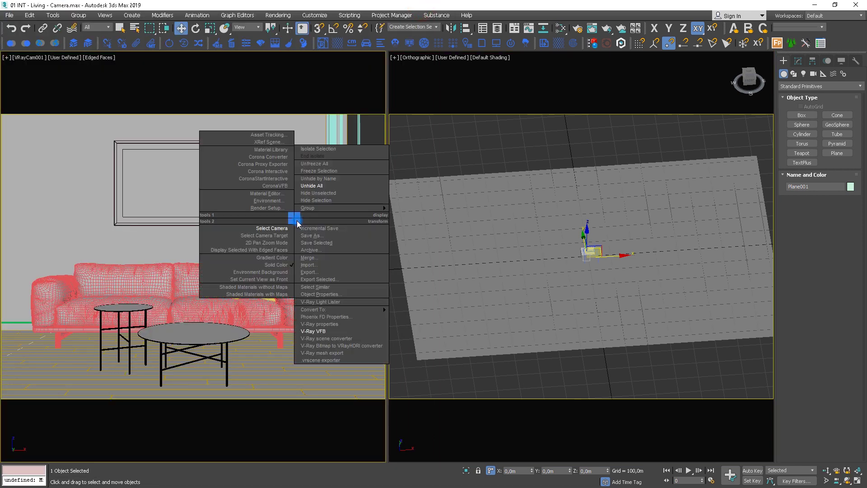
left_click(327, 332)
left_click(269, 26)
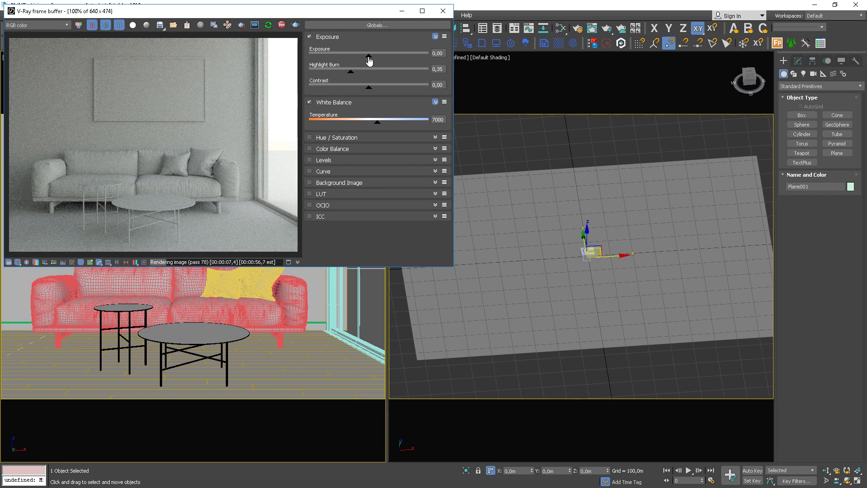
left_click_drag(373, 62, 377, 62)
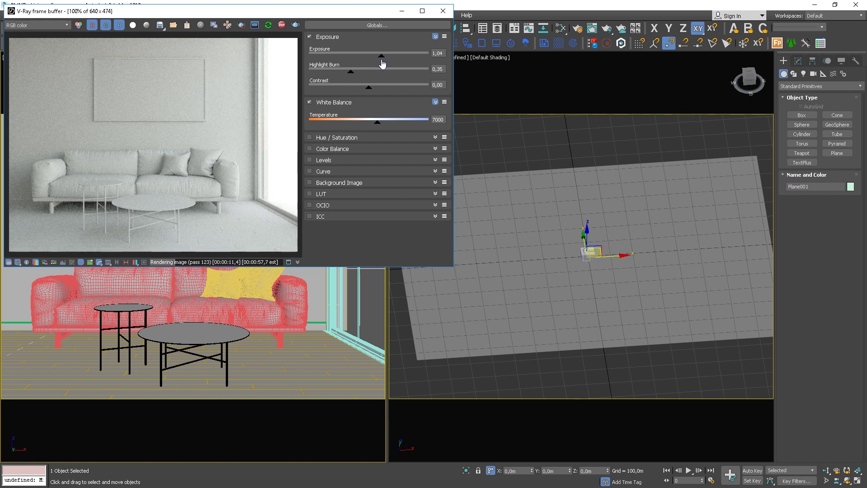
left_click(282, 27)
Step: Draw a long box outside the window side of the room in the top view, about 28 m wide
left_click(551, 212)
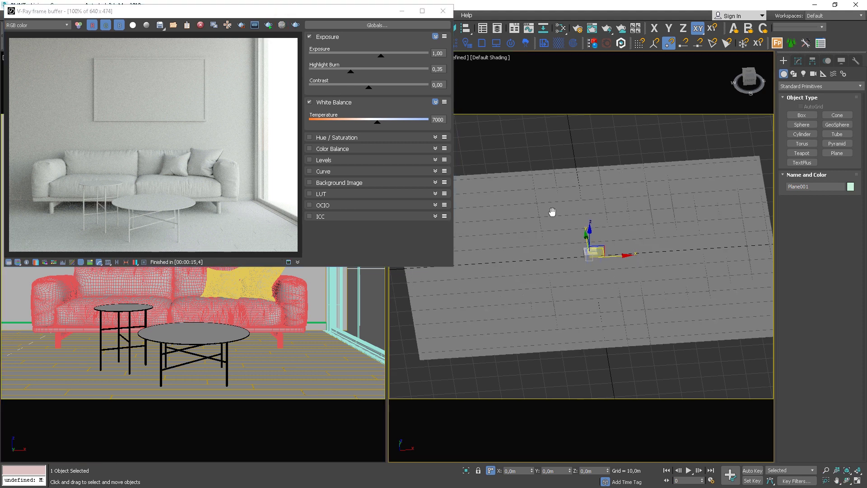
key("t")
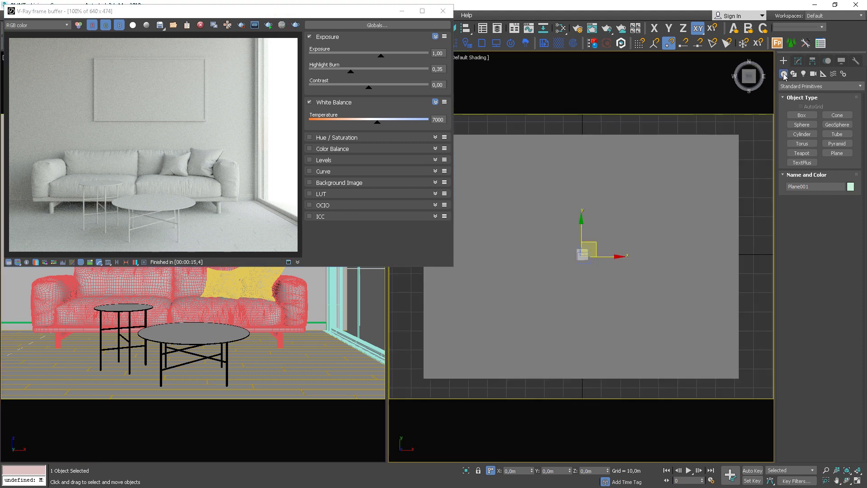
left_click(801, 115)
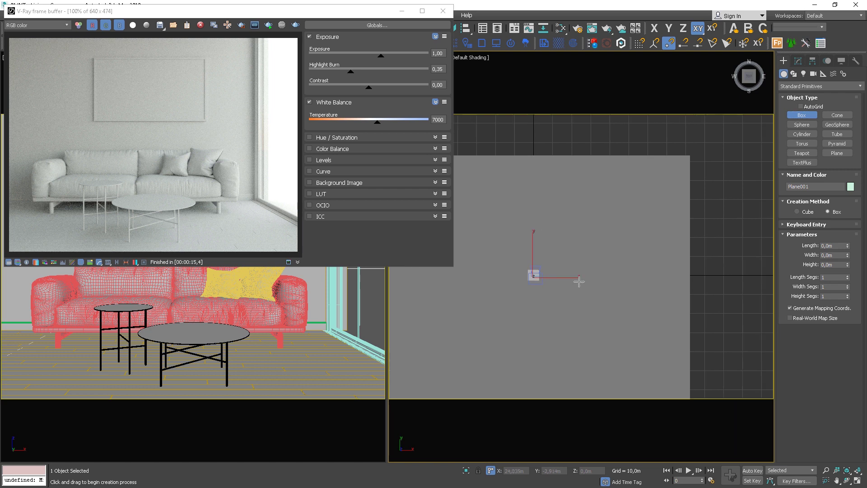
scroll(587, 271, "down", 4)
key("F3")
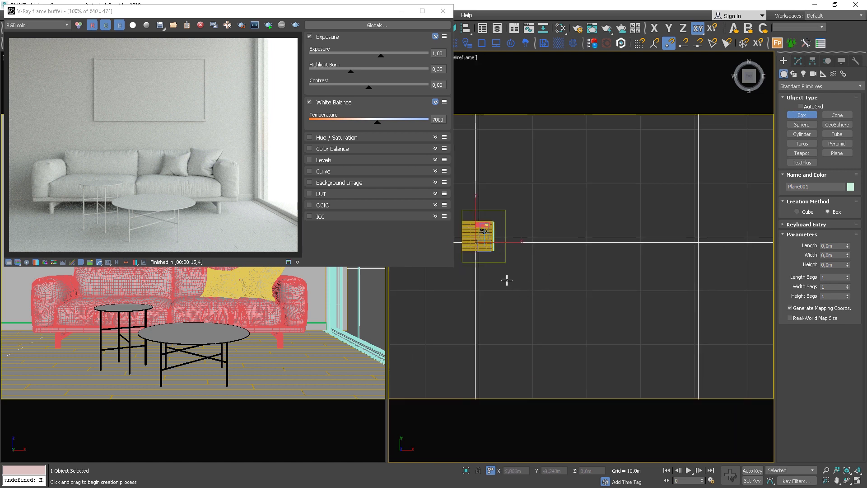
scroll(508, 281, "down", 2)
left_click_drag(502, 272, 610, 288)
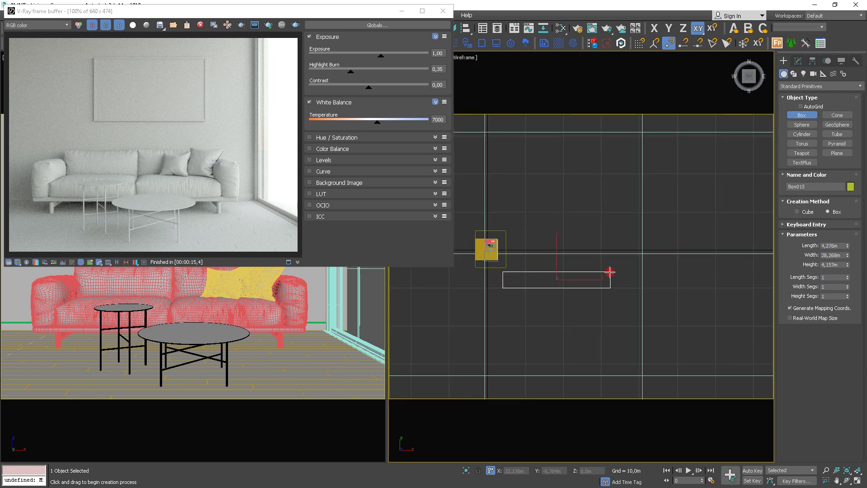
Step: Set the box's length to 3 m, width to 25 m and height to 15 m
left_click(843, 246)
type("3")
key("Tab")
type("25")
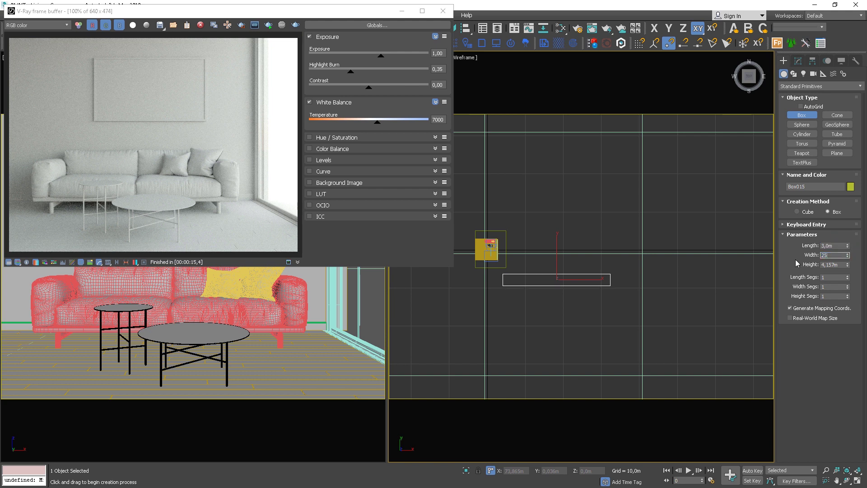
key("Tab")
type("15")
key("Return")
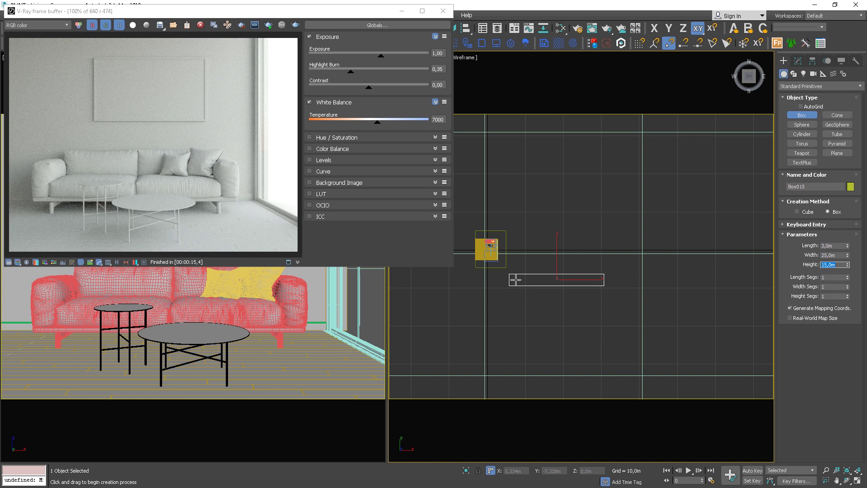
Step: Rotate the box diagonally in the top view and position it outside the room's window
middle_click_drag(577, 277, 606, 259)
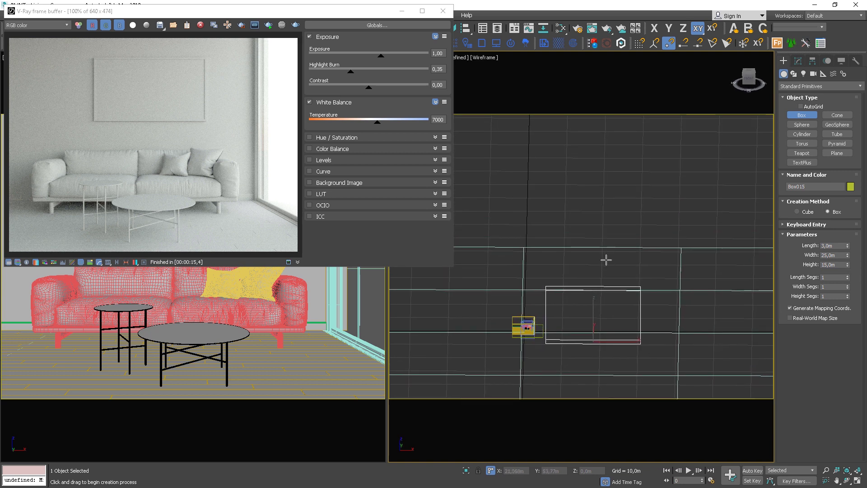
key("t")
key("z")
scroll(594, 281, "down", 5)
key("e")
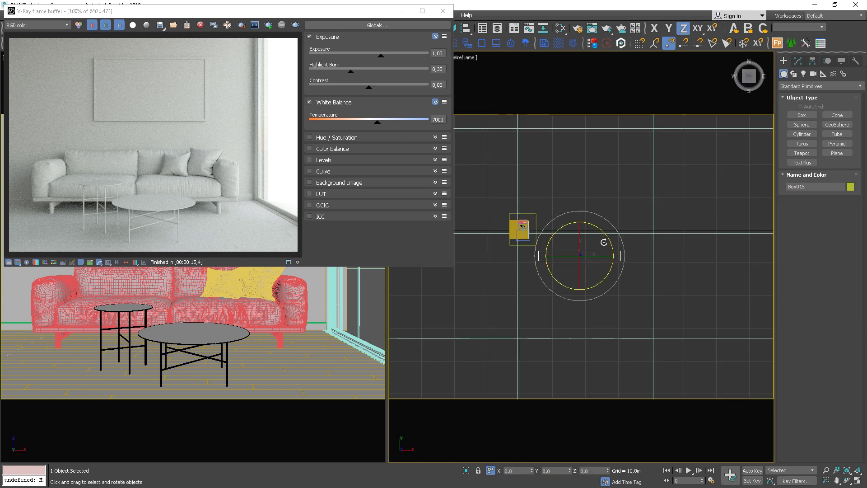
left_click_drag(609, 237, 613, 274)
key("w")
left_click_drag(595, 246, 574, 253)
middle_click_drag(570, 245, 595, 310)
scroll(567, 294, "up", 3)
scroll(594, 310, "down", 2)
Step: Copy the diagonal box and place the copy parallel to it, directly opposite the window
left_click_drag(584, 303, 588, 234, "shift")
key("Return")
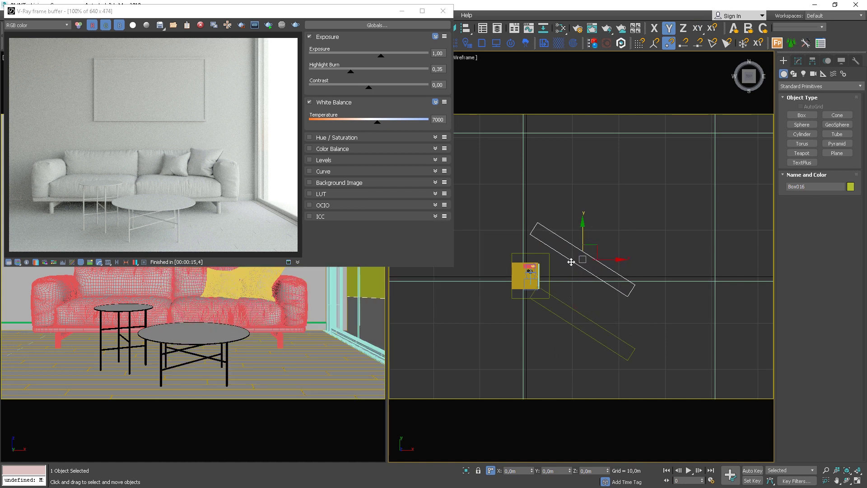
middle_click_drag(603, 275, 569, 267, "alt")
key("t")
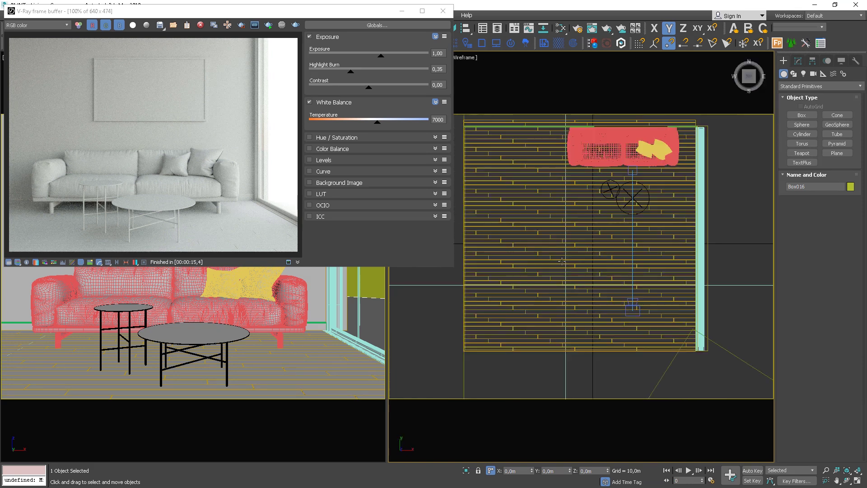
key("z")
scroll(574, 273, "down", 2)
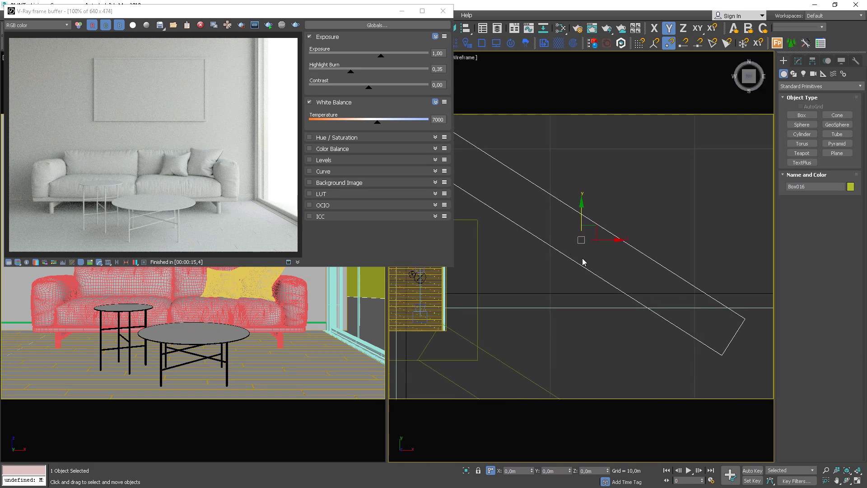
scroll(583, 261, "down", 2)
scroll(617, 239, "down", 2)
left_click_drag(627, 228, 625, 235)
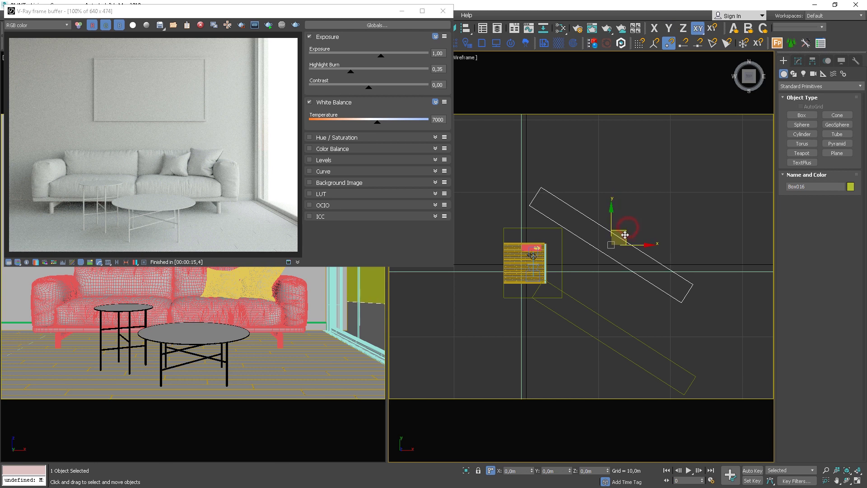
Step: Start the interactive render and move the copied box closer to the room's window
left_click(268, 25)
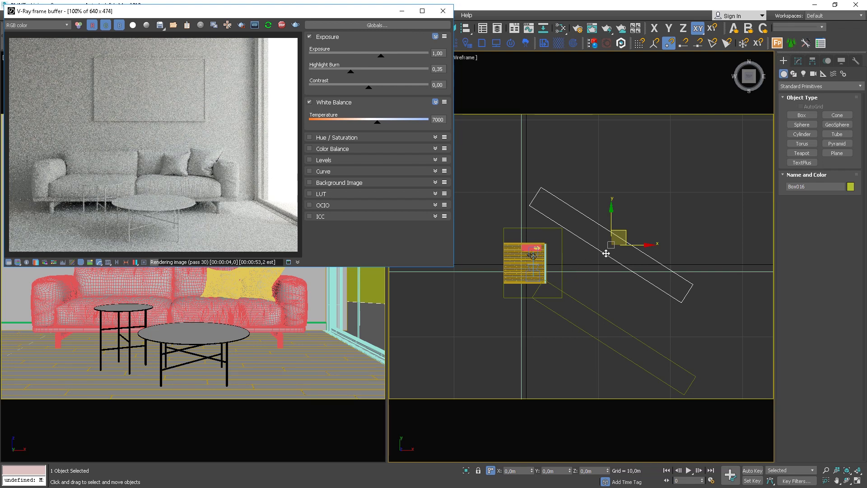
left_click_drag(625, 230, 624, 244)
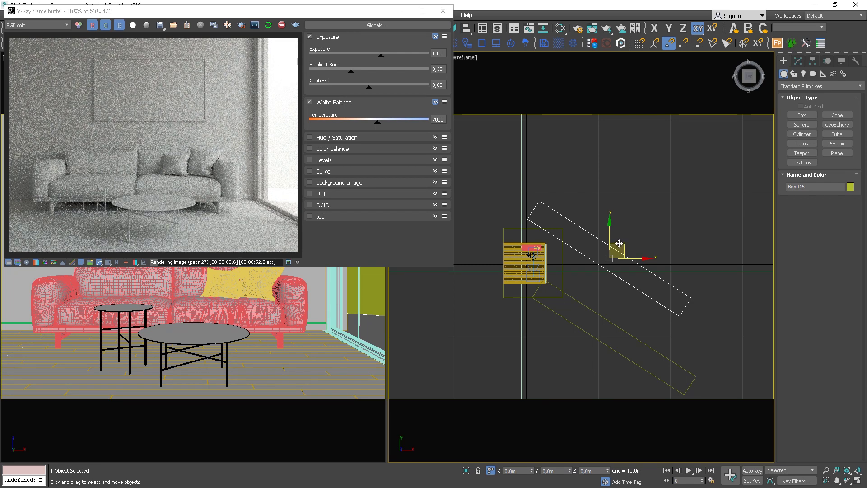
left_click_drag(619, 244, 616, 242)
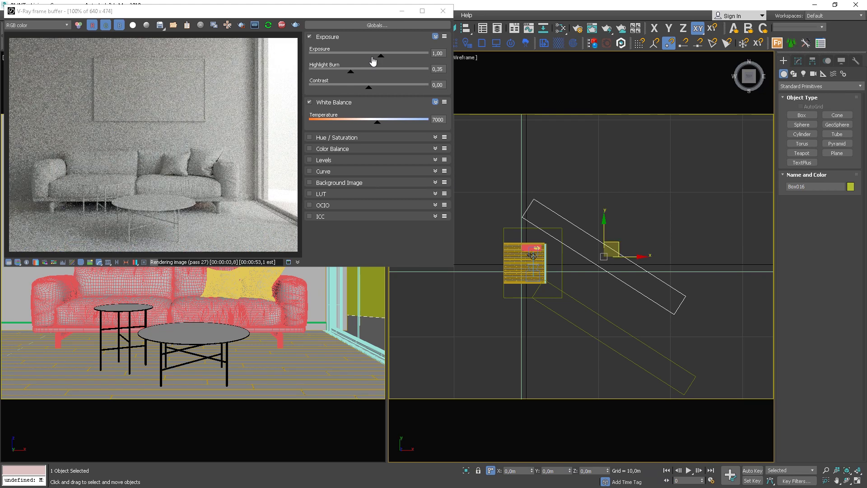
Step: Raise the frame buffer exposure to 2.36 to brighten the room render
left_click_drag(381, 59, 398, 61)
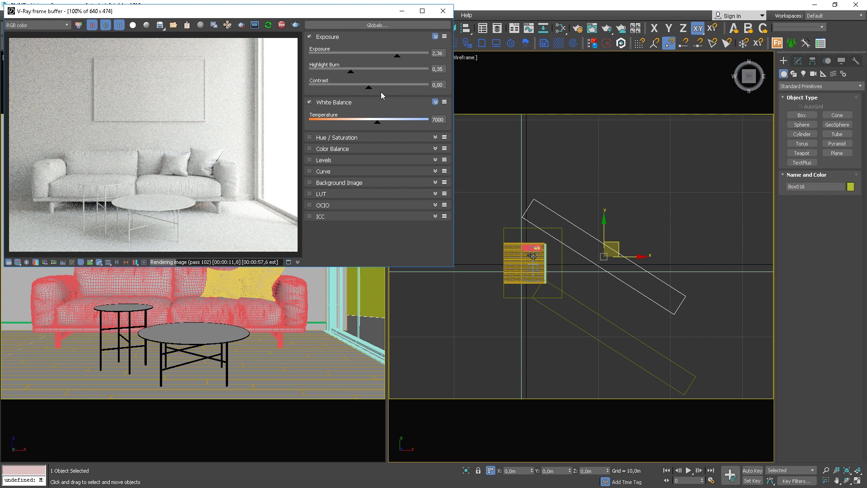
middle_click_drag(583, 314, 575, 239)
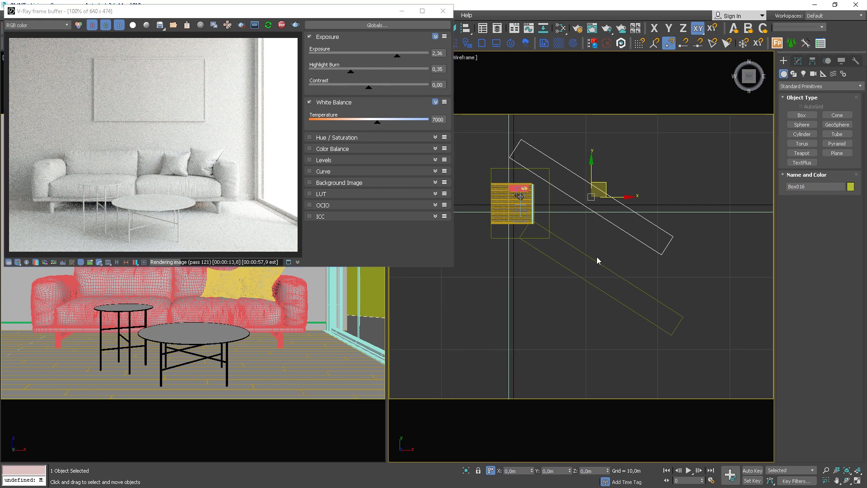
Step: Turn off Visible to Camera in the object properties of both diagonal boxes and restart the interactive render
left_click_drag(681, 250, 616, 298)
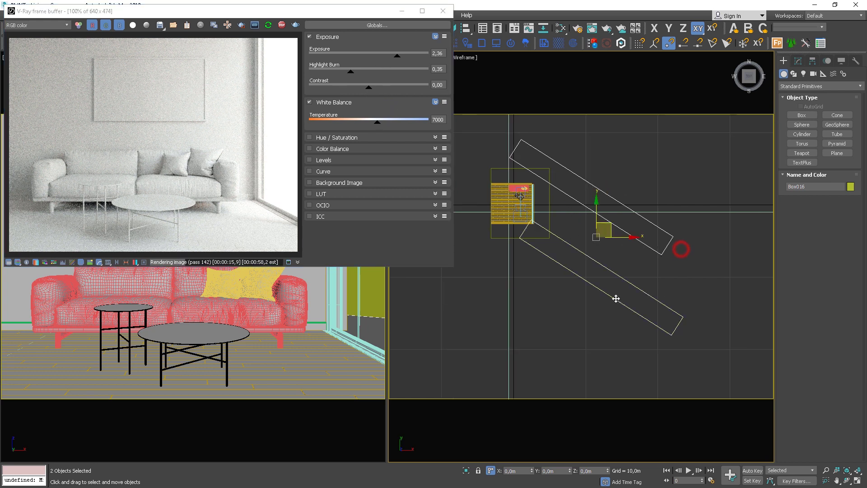
right_click(646, 242)
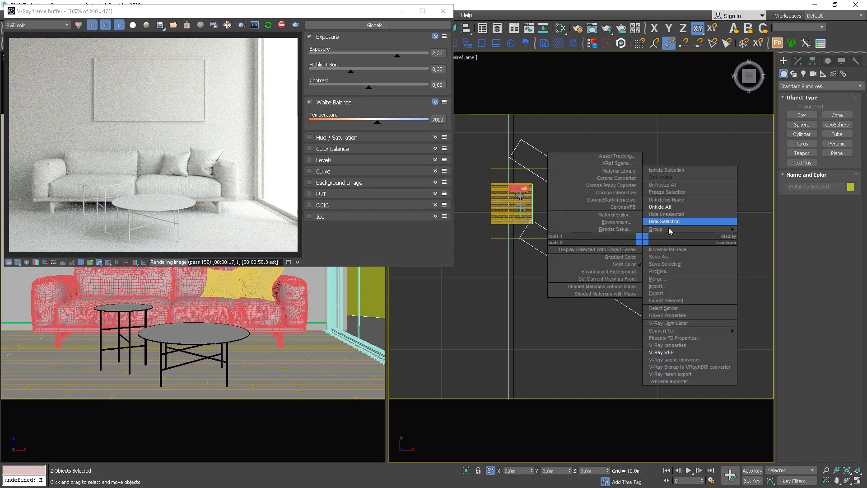
left_click(672, 316)
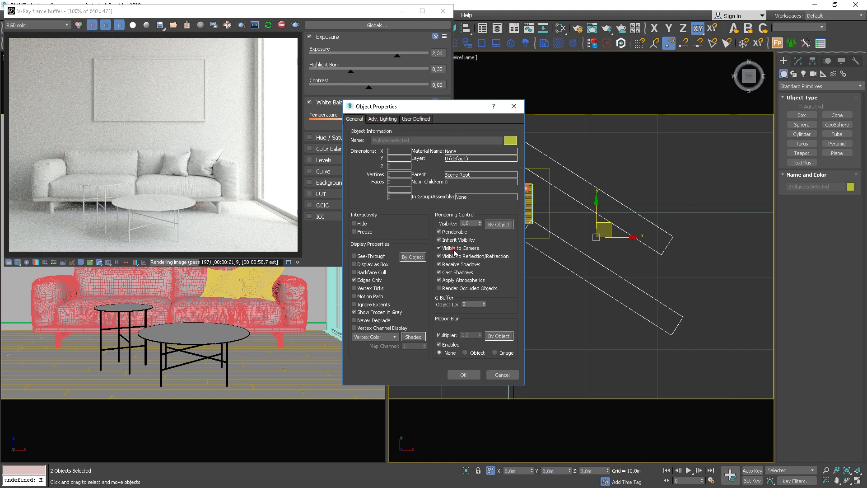
left_click(462, 374)
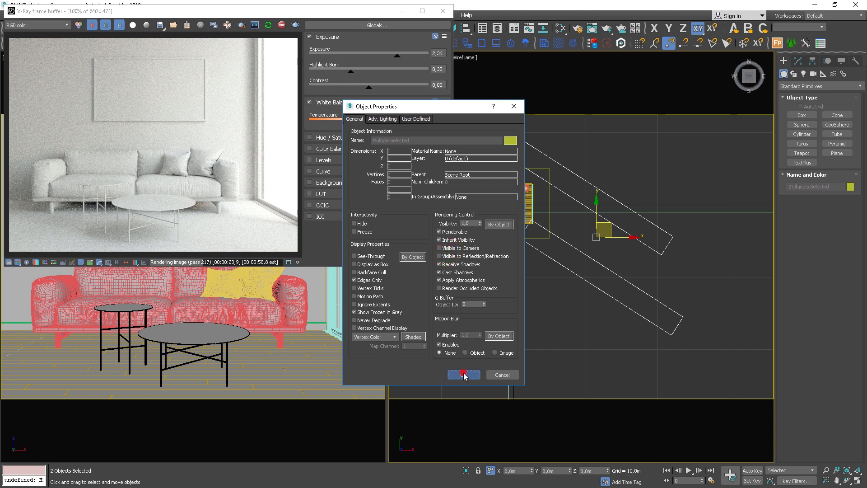
left_click(269, 25)
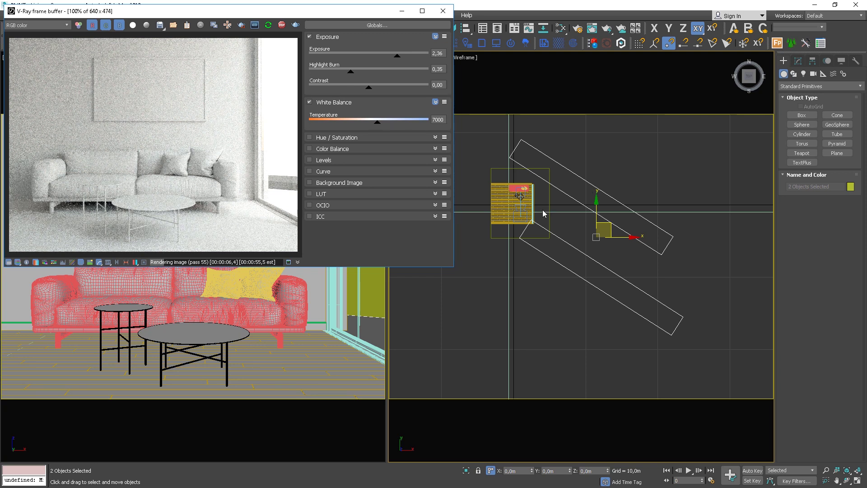
Step: Move the upper diagonal box slightly away from the lower one to widen the gap outside the window
middle_click_drag(563, 192, 552, 222)
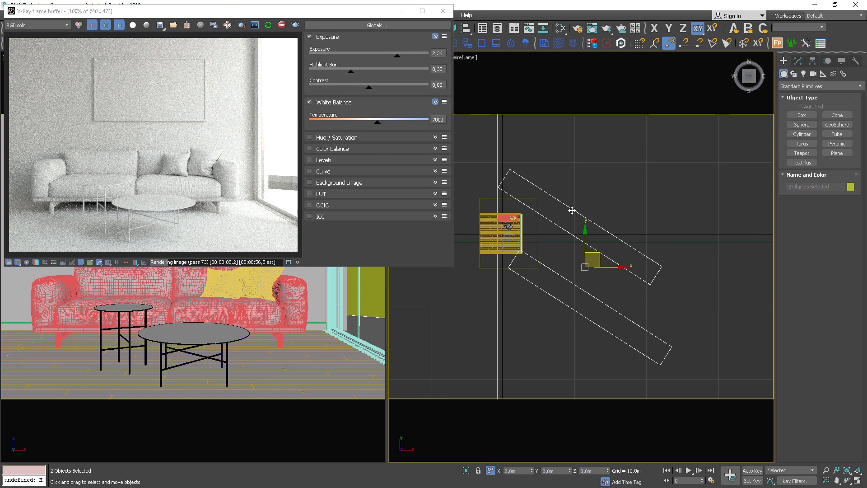
left_click(571, 209)
left_click_drag(594, 214, 598, 197)
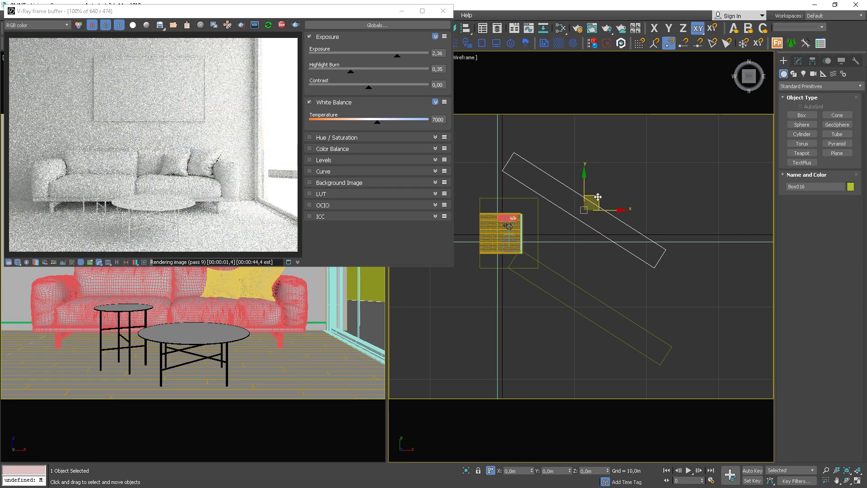
left_click_drag(599, 196, 596, 195)
Step: Lower the exterior ground plane along Z below the room's floor level and return to the top view
left_click(561, 241)
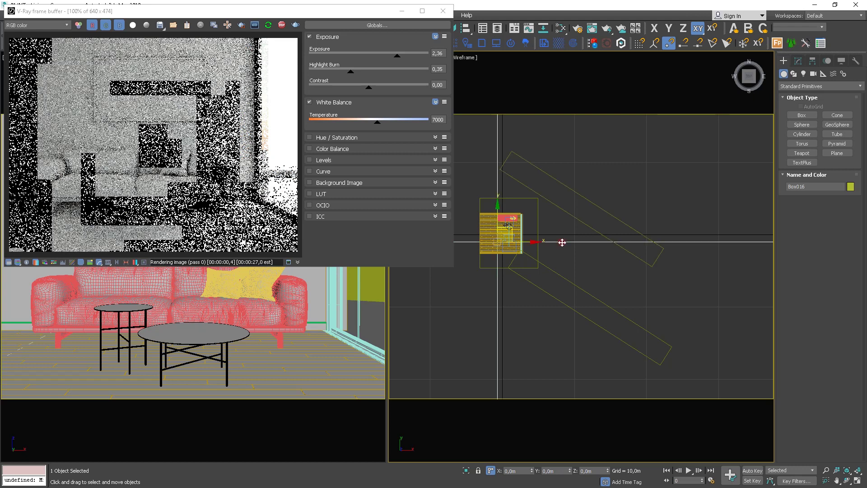
middle_click_drag(561, 242, 565, 195, "alt")
scroll(497, 213, "up", 2)
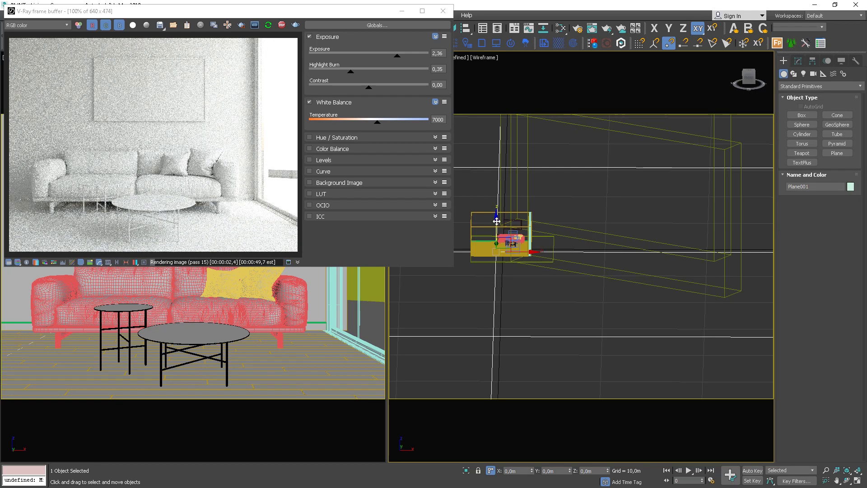
left_click_drag(497, 222, 502, 243)
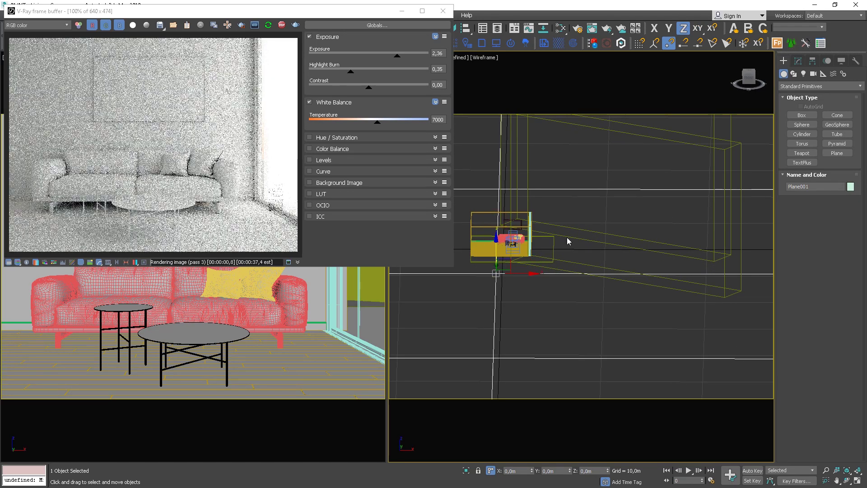
middle_click_drag(593, 228, 570, 211)
key("t")
scroll(583, 233, "down", 12)
scroll(587, 218, "up", 4)
scroll(570, 227, "up", 5)
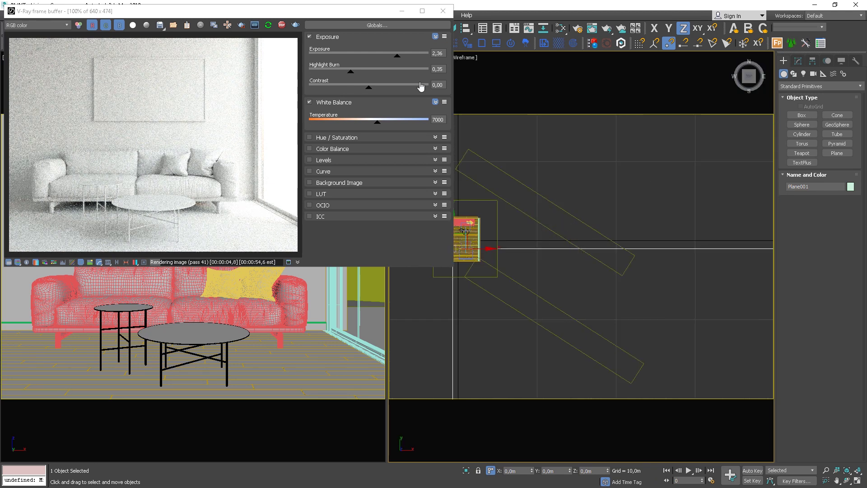
Step: Reduce the frame buffer's Highlight Burn to 0.10
left_click(346, 72)
mouse_move(344, 77)
left_mouse_down()
mouse_move(311, 76)
mouse_move(321, 76)
left_mouse_up()
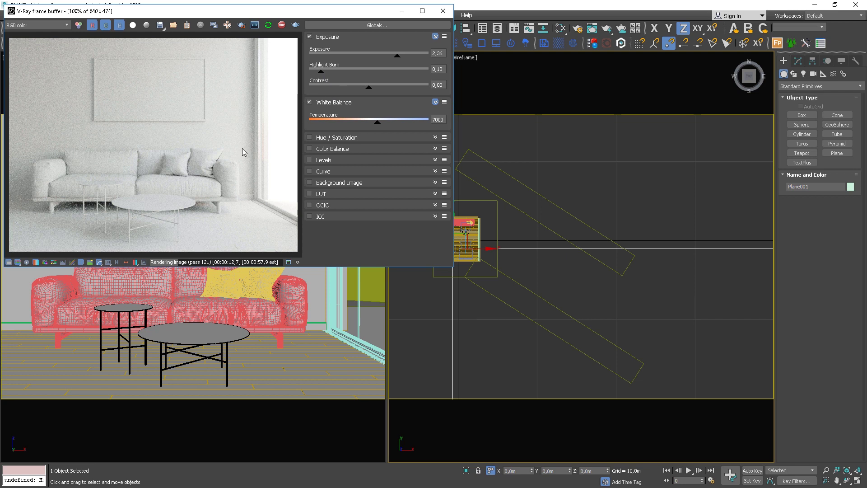
Step: Create a box 12.32 m long and about 3.3 m wide between the diagonal boxes and shift it along Y to face the window
middle_click_drag(620, 265, 637, 240)
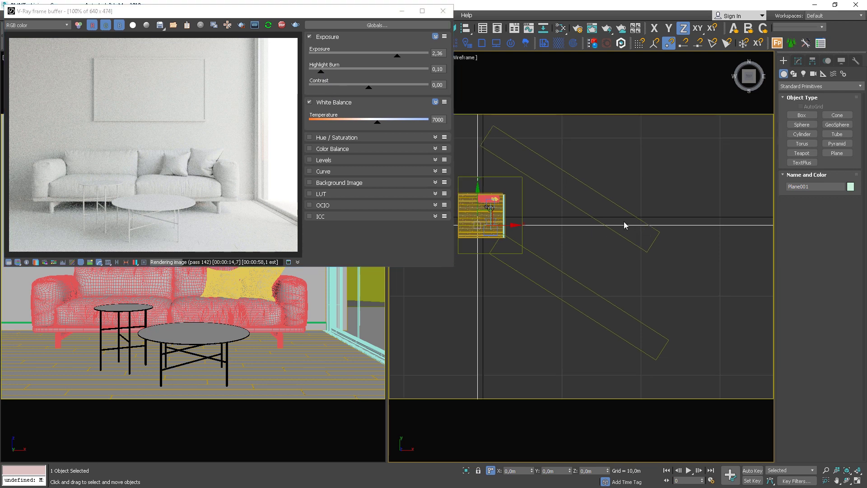
middle_click_drag(583, 233, 593, 240)
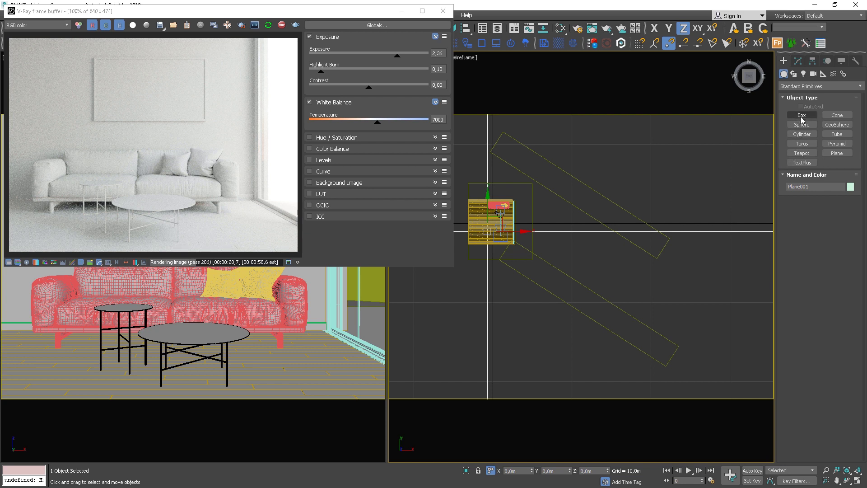
left_click(802, 116)
middle_click_drag(609, 262, 613, 234)
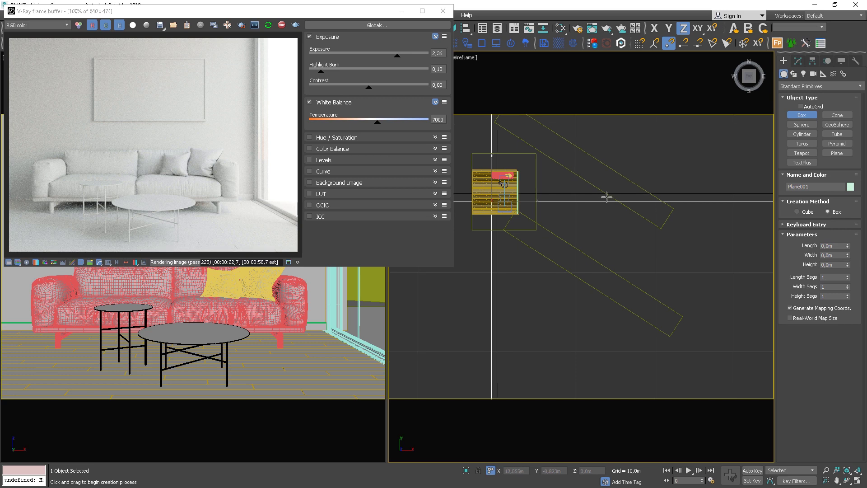
left_click_drag(612, 187, 586, 267)
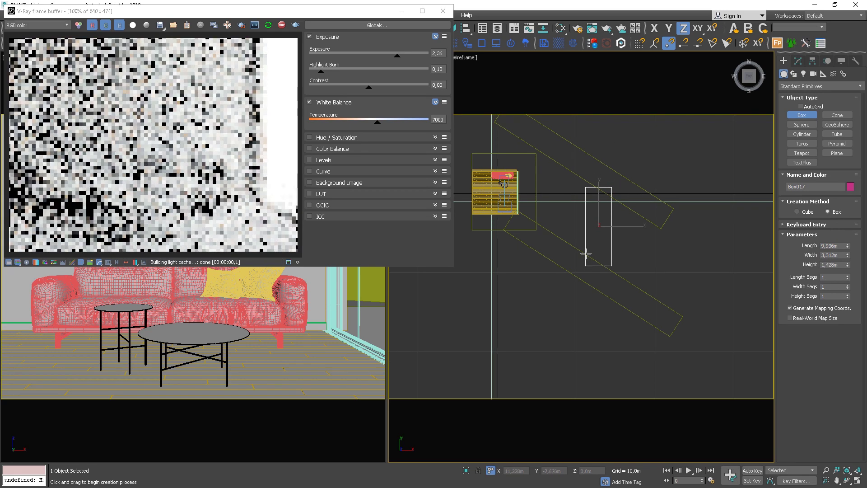
left_click(587, 248)
mouse_move(844, 245)
left_mouse_down()
mouse_move(825, 250)
mouse_move(851, 234)
left_mouse_up()
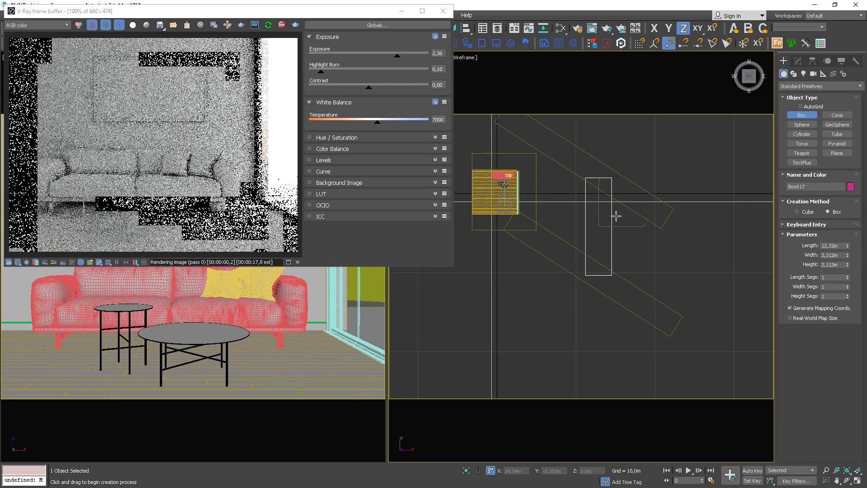
right_click(606, 209)
left_click_drag(606, 209, 606, 201)
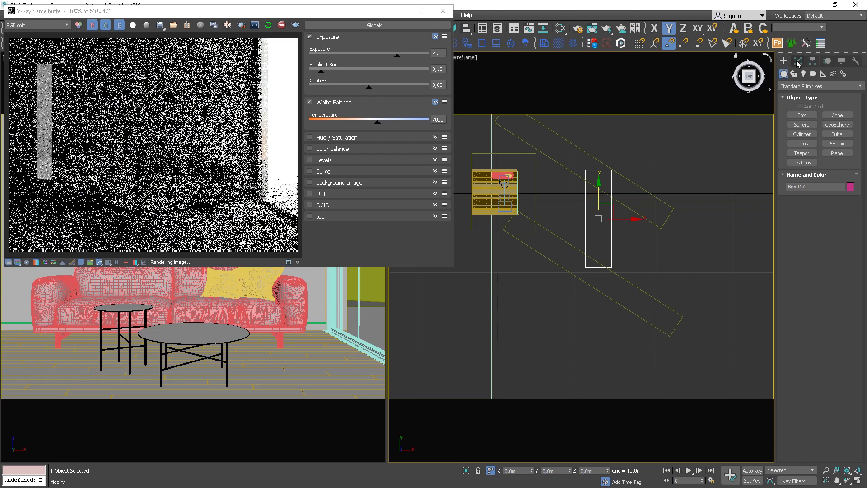
Step: Open the new box's parameters and raise its height to about 7.17 m
left_click(798, 60)
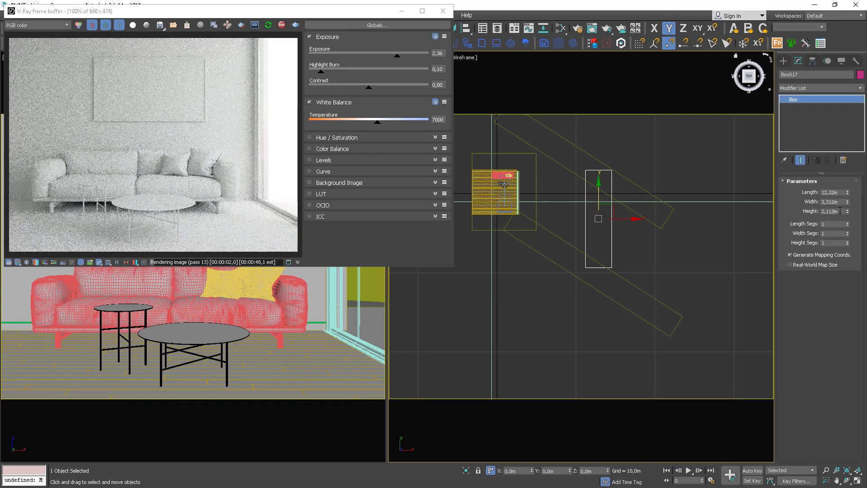
left_click_drag(847, 211, 851, 125)
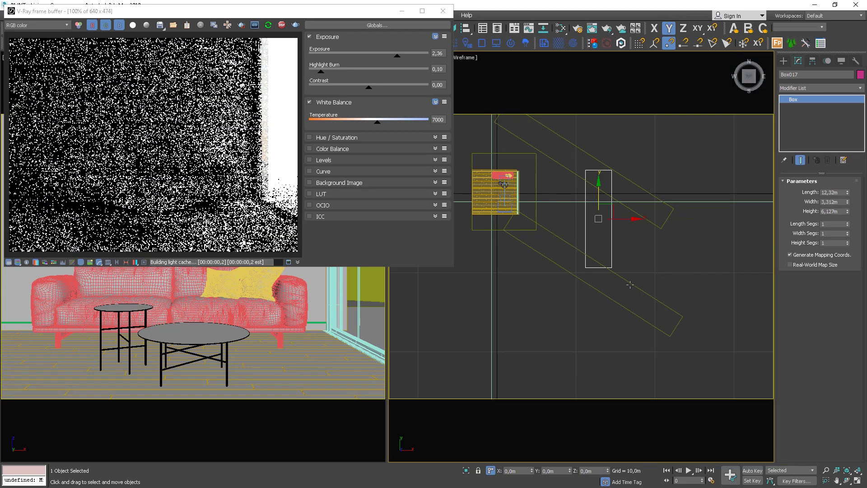
middle_click_drag(629, 285, 611, 287, "alt")
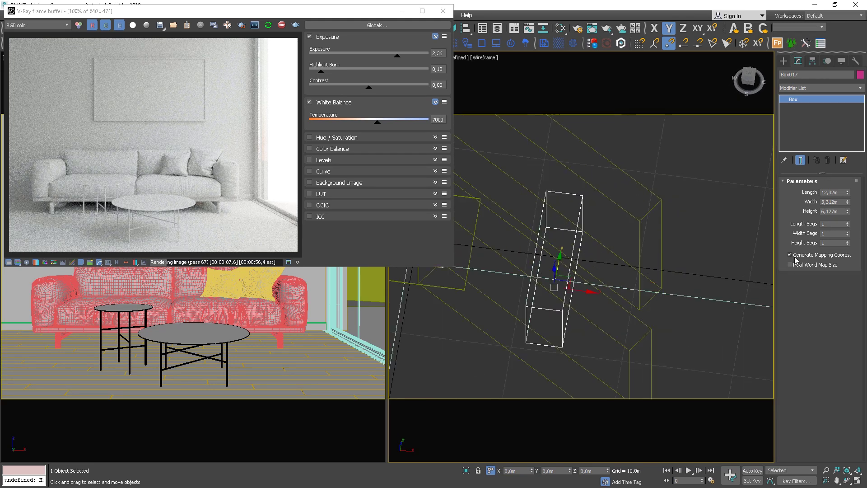
left_click_drag(848, 212, 849, 204)
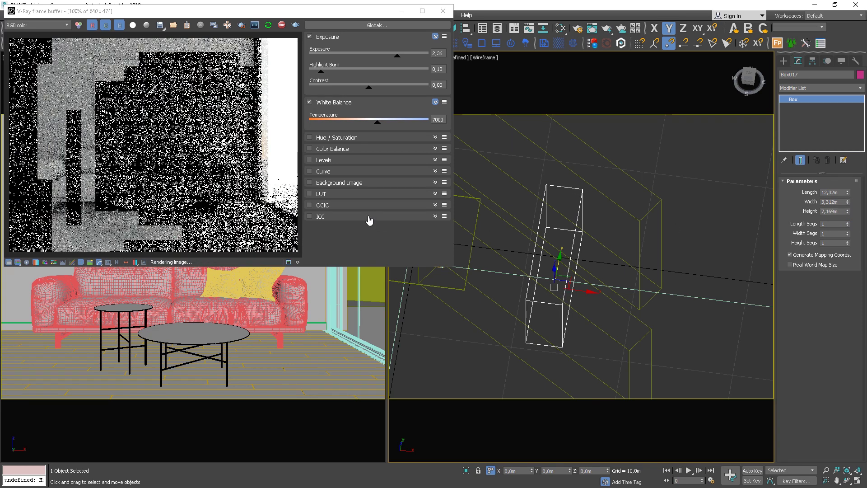
Step: Raise the frame buffer exposure to 2.66 and reduce Highlight Burn to 0.00
middle_click_drag(557, 243, 596, 256)
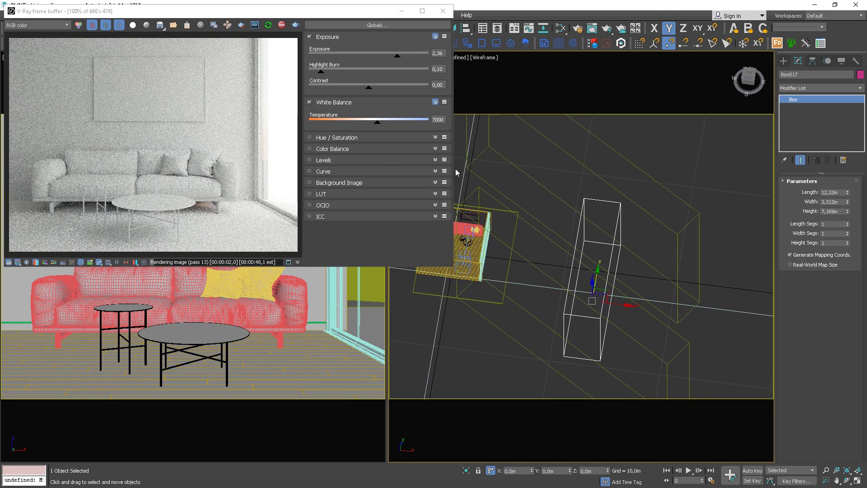
left_click_drag(400, 58, 401, 59)
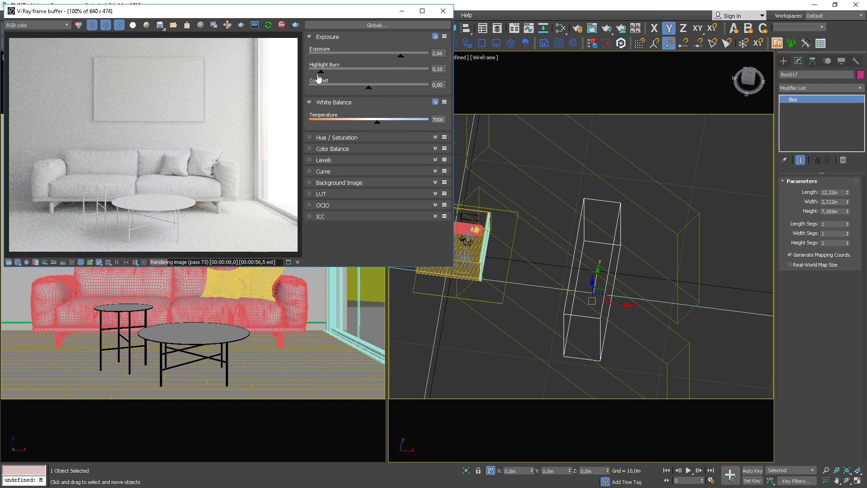
left_click_drag(321, 73, 308, 73)
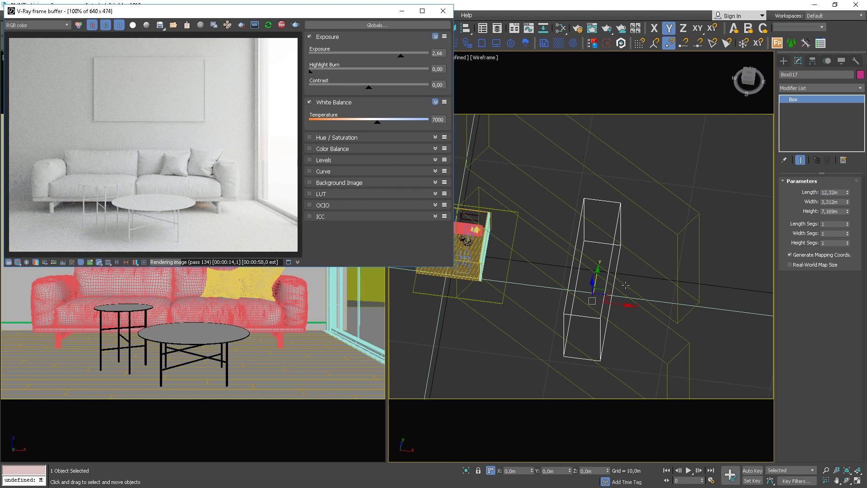
Step: Adjust the height of the box facing the window and set it to exactly 7 m
middle_click_drag(625, 284, 611, 249, "alt")
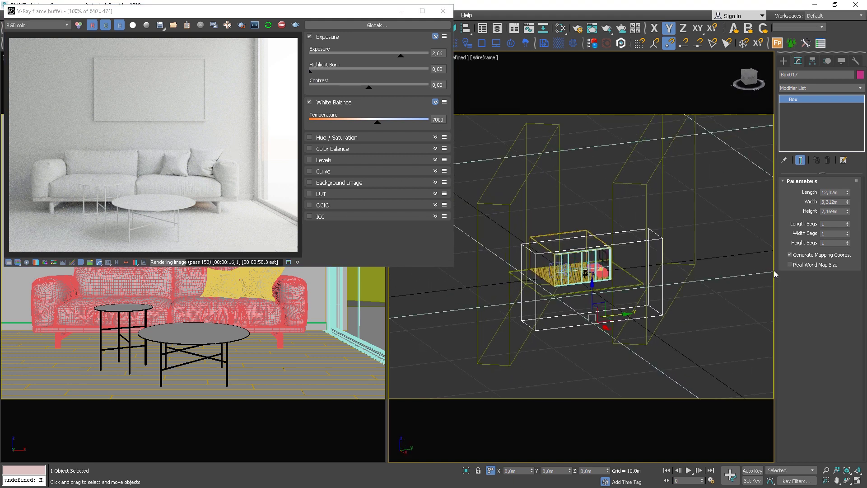
left_click_drag(847, 211, 846, 203)
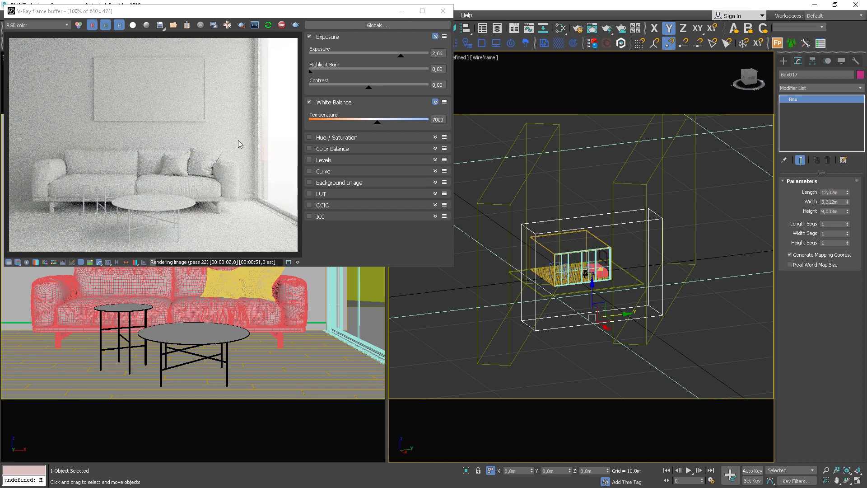
double_click(841, 211)
type("7")
key("Return")
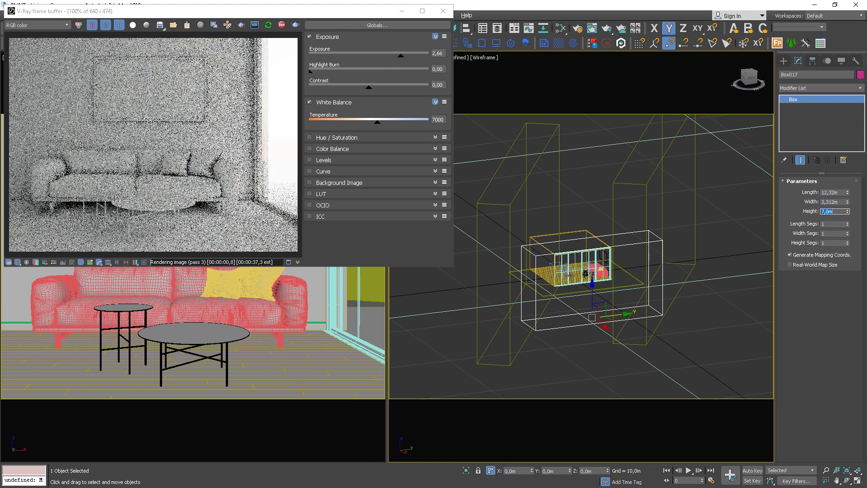
Step: Examine the placement of the exterior boxes around the room in perspective and top views, selecting them to compare positions
middle_click_drag(569, 276, 580, 284, "alt")
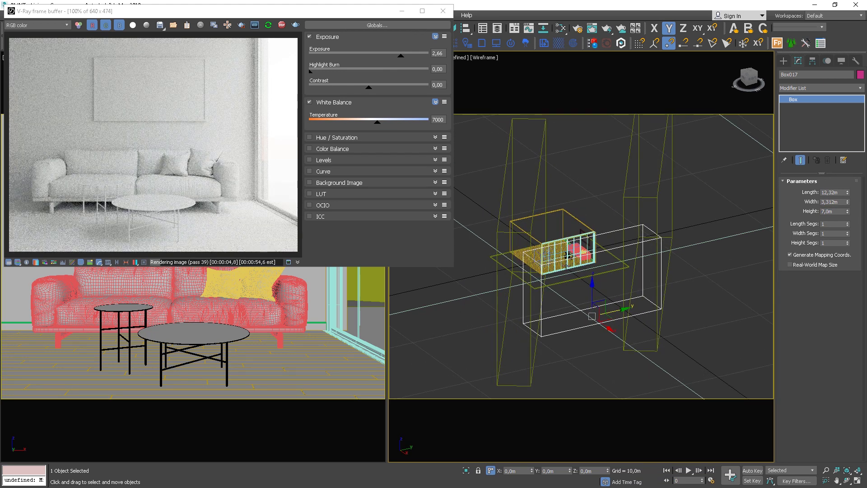
middle_click_drag(568, 255, 601, 273, "alt")
key("t")
scroll(601, 246, "down", 6)
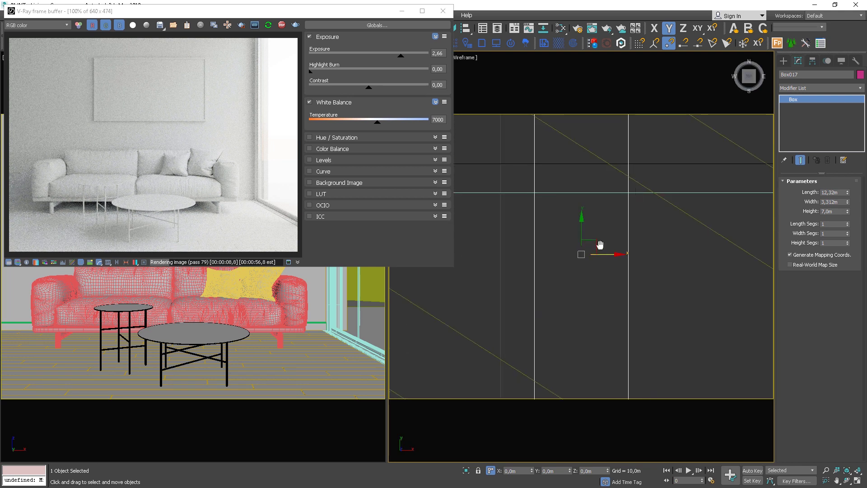
left_click(642, 260)
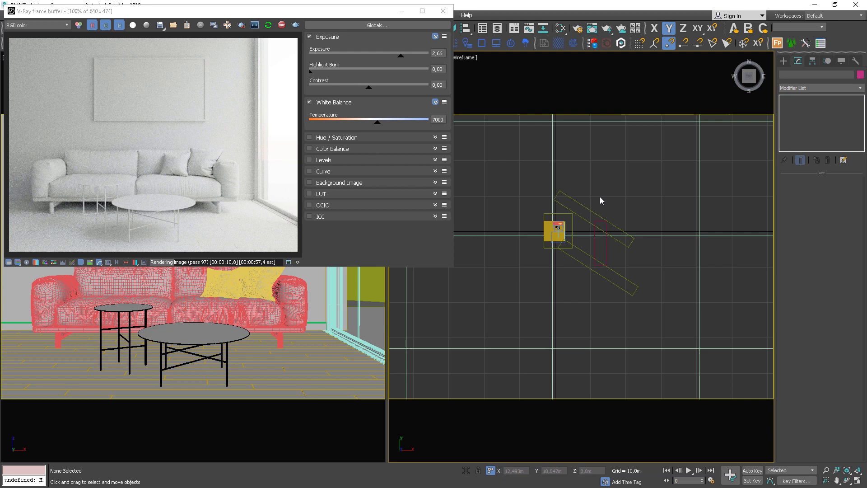
left_click(618, 241)
left_click(604, 253)
left_click(607, 256)
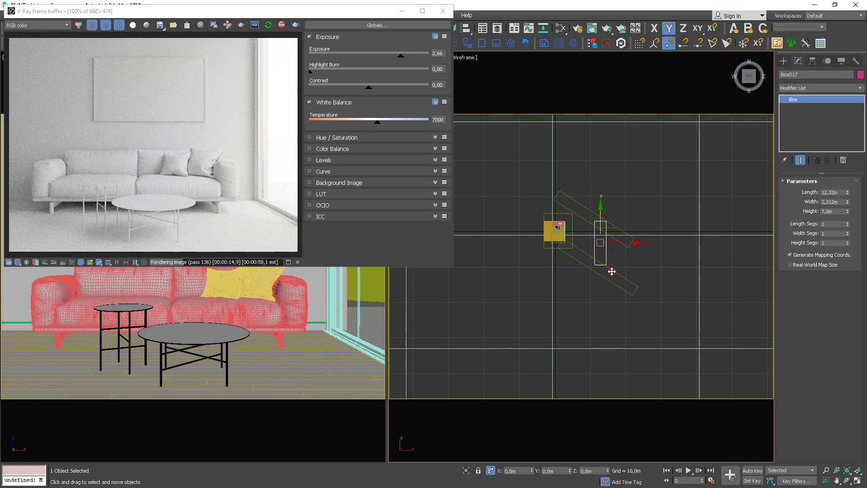
left_click(612, 271)
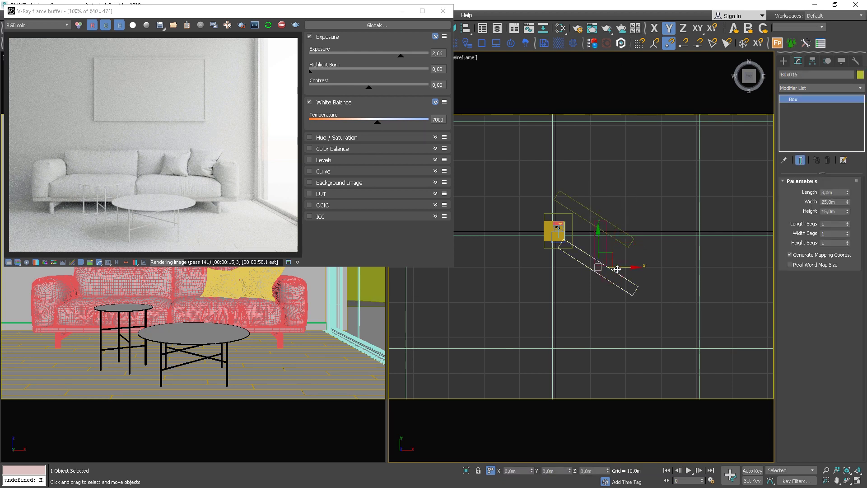
Step: Exclude the exterior boxes Box015, Box016 and Box017 from the global material override in the V-Ray render settings
left_click(580, 30)
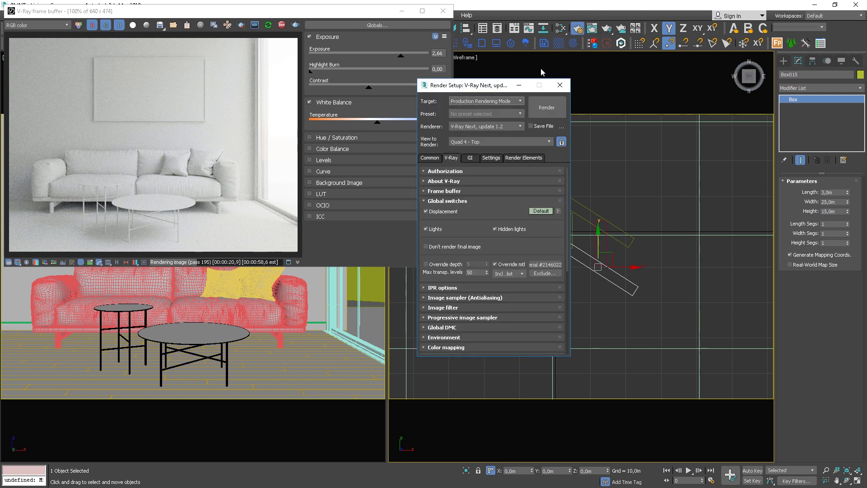
left_click_drag(466, 85, 621, 72)
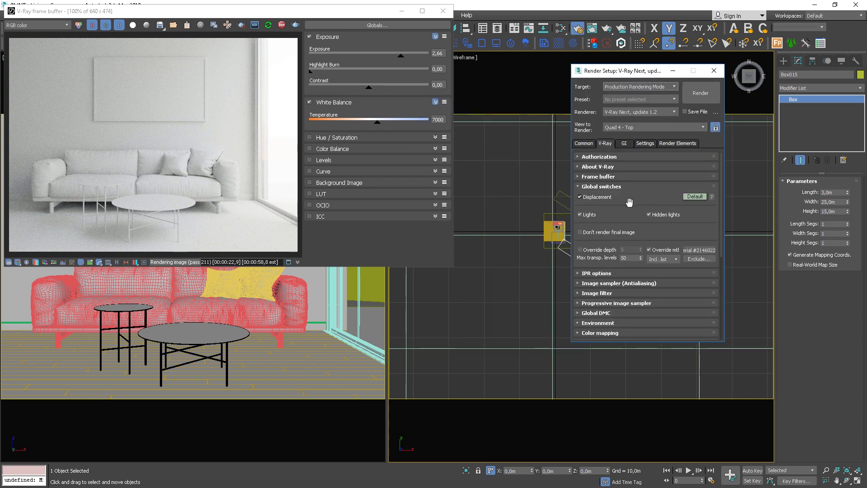
left_click(697, 259)
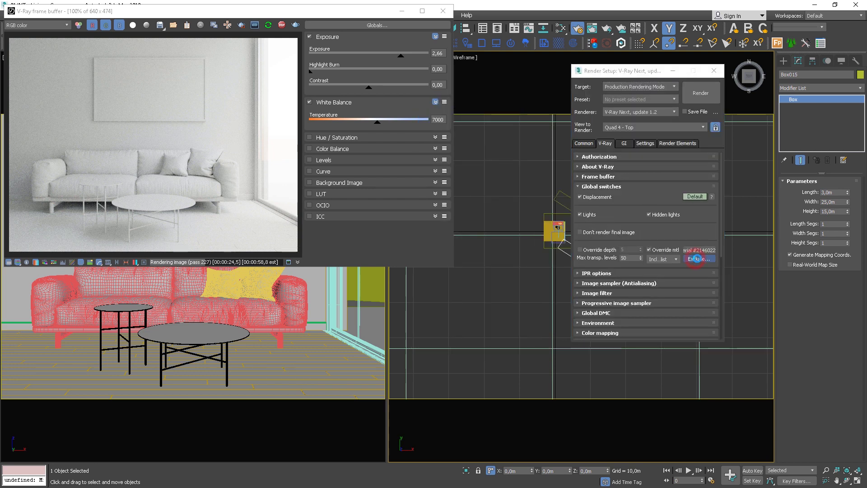
left_click(291, 181)
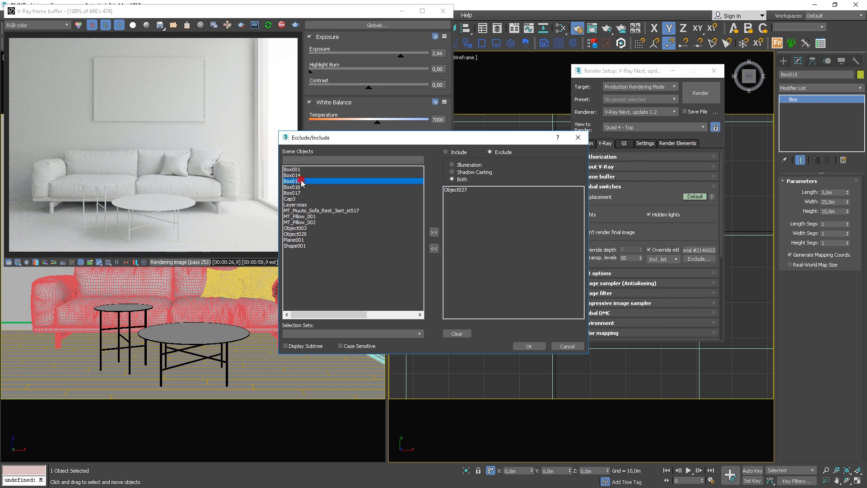
left_click(302, 193, "shift")
left_click(434, 232)
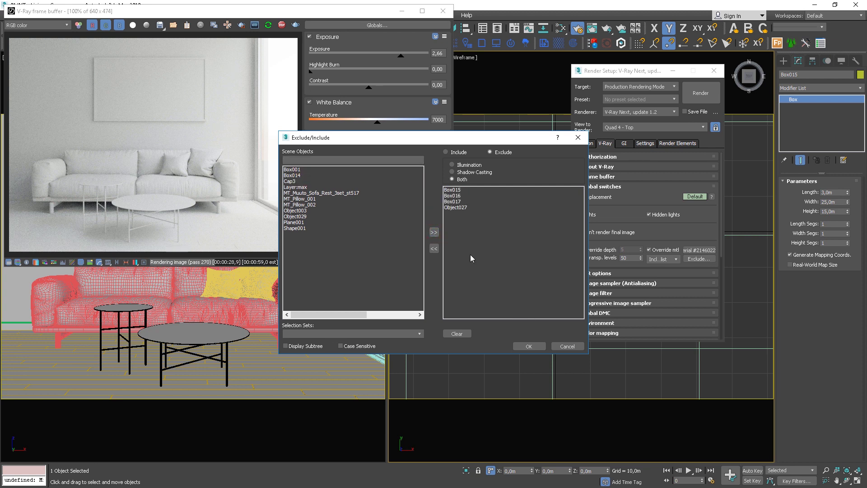
left_click(528, 346)
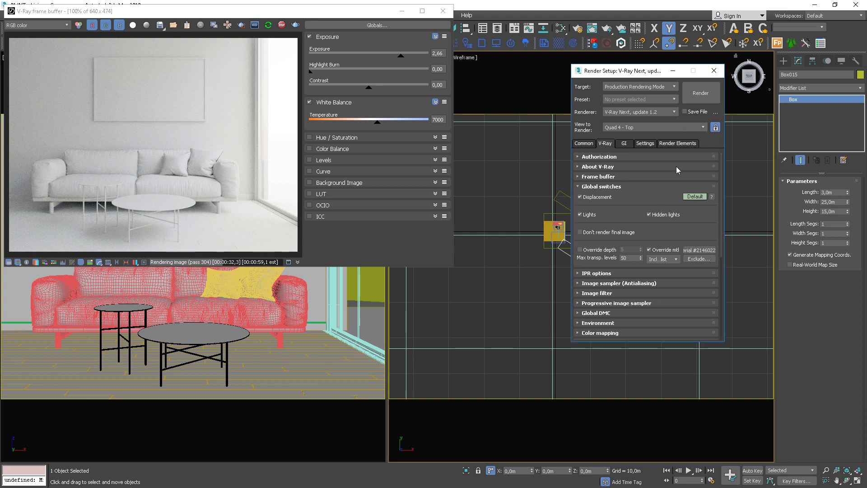
key("F10")
Step: Select the three exterior boxes, change their object colour to purple, and run the interactive render to test the colour bounce
left_click_drag(643, 239, 602, 272)
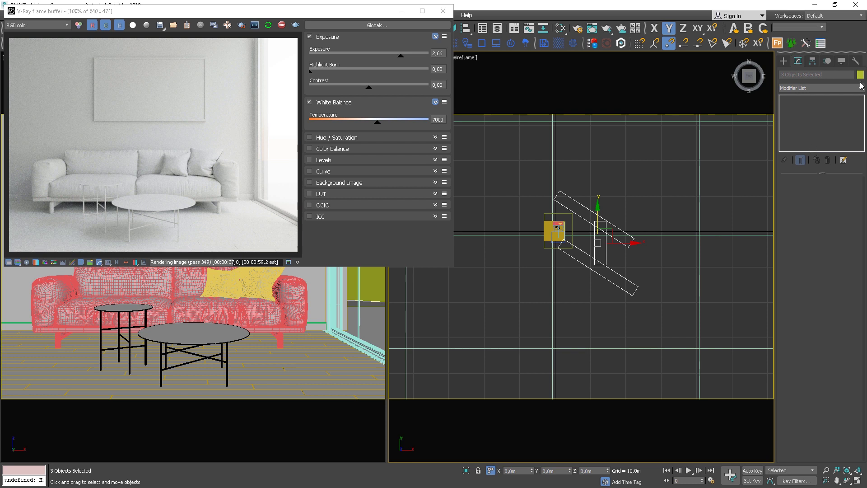
left_click(860, 75)
left_click_drag(596, 241, 563, 136)
left_click(601, 176)
left_click(588, 245)
left_click(269, 26)
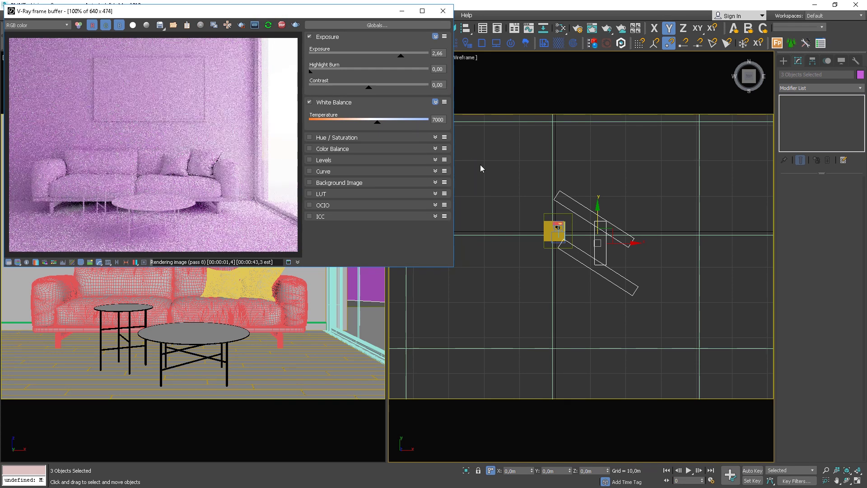
left_click(281, 25)
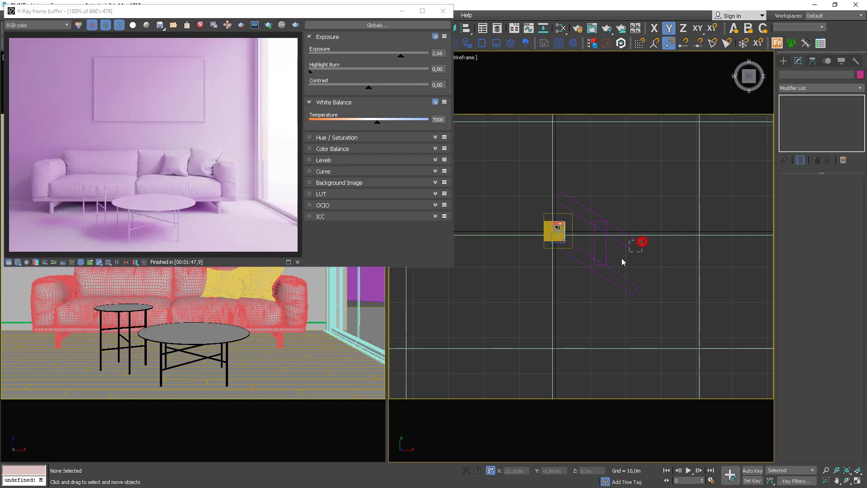
Step: Create a new VRayMtl in the Slate Material Editor and assign it to the three exterior boxes
left_click_drag(621, 261, 590, 280)
key("m")
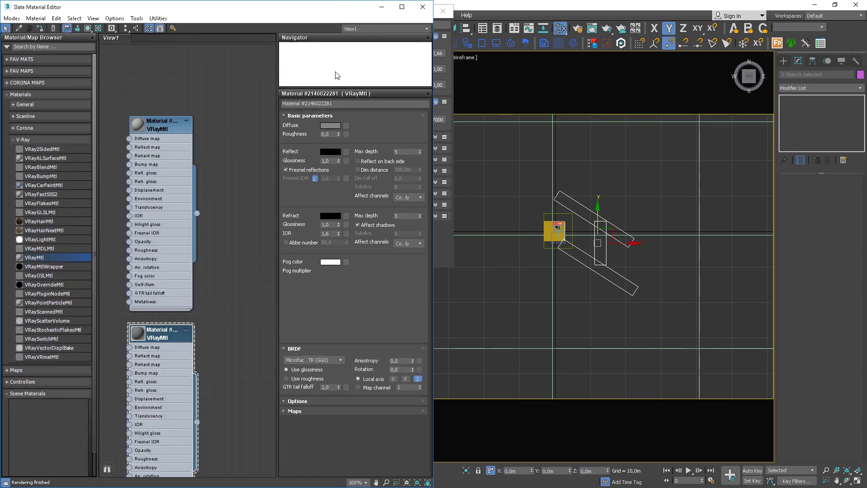
mouse_move(221, 251)
middle_mouse_down()
mouse_move(184, 178)
mouse_move(104, 115)
middle_mouse_up()
scroll(190, 213, "up", 1)
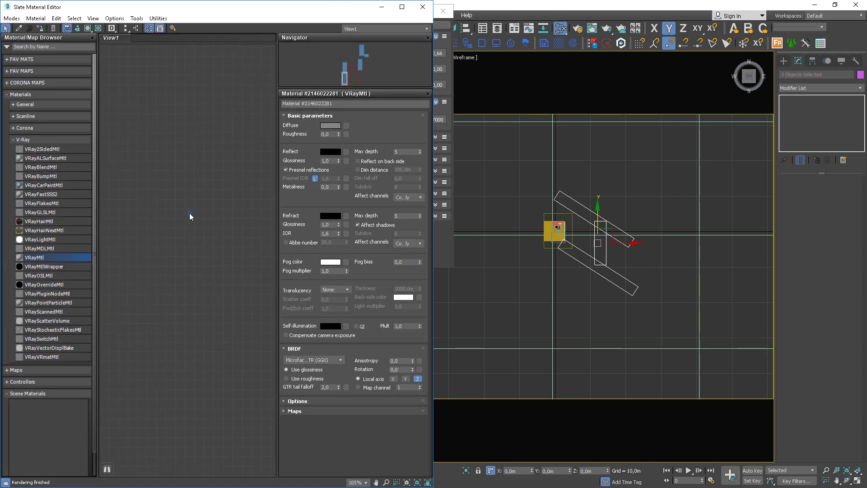
right_click(189, 217)
left_click(151, 213)
left_click_drag(40, 257, 208, 256)
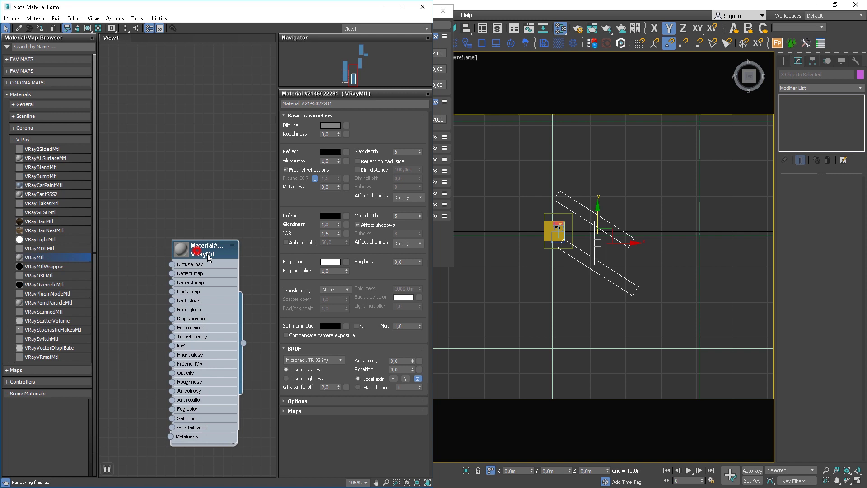
left_click(40, 28)
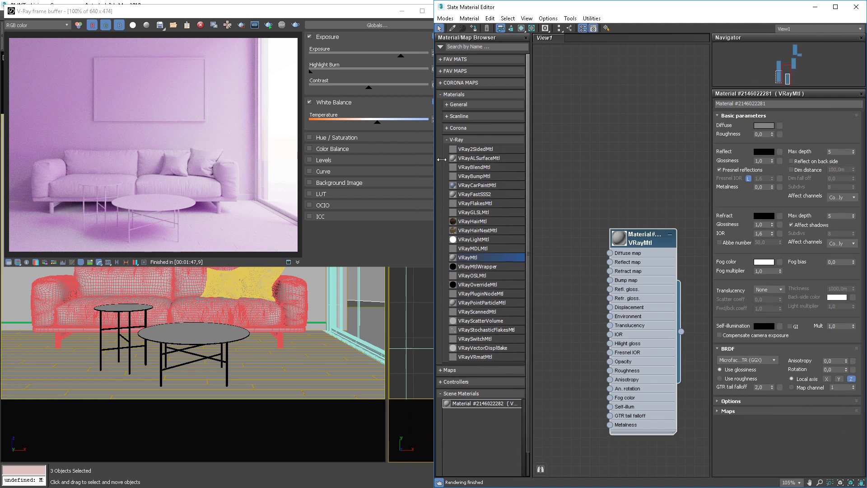
Step: Restart the interactive render and darken the new material's diffuse colour to a grey value of 12
left_click(268, 26)
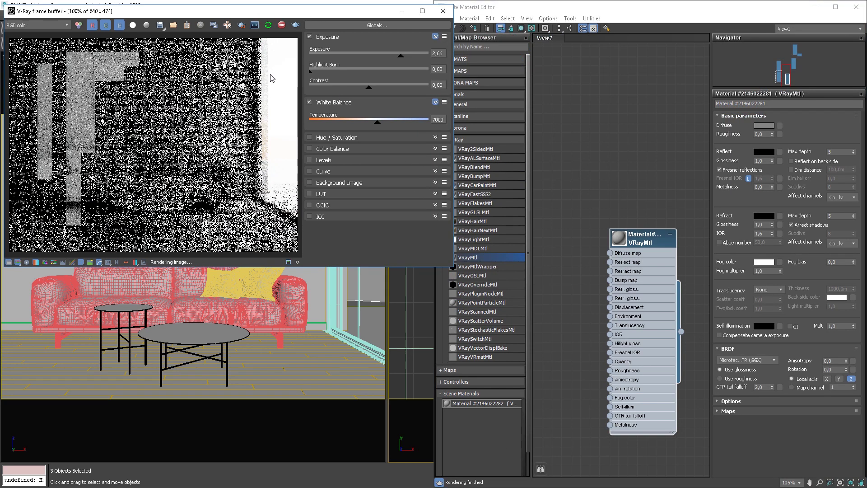
double_click(639, 245)
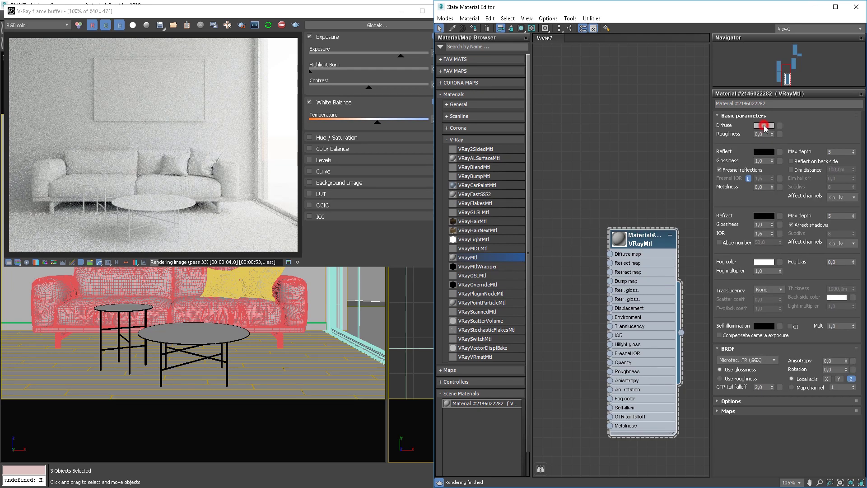
left_click(764, 126)
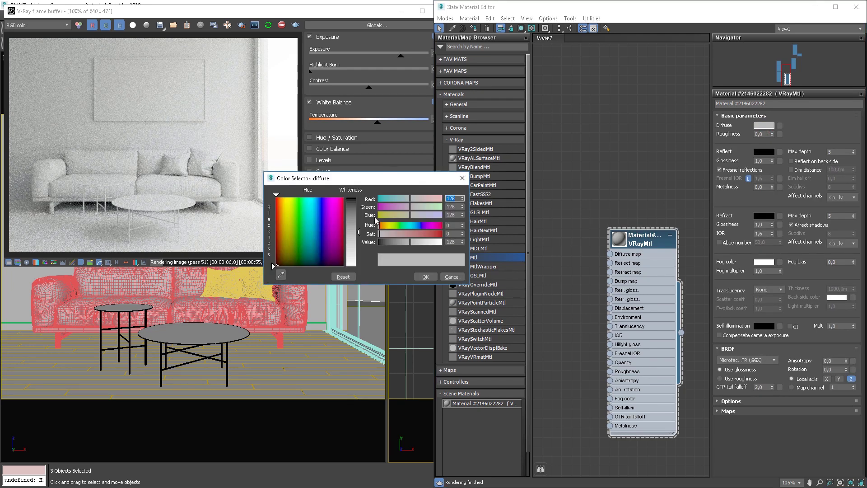
left_click_drag(358, 229, 359, 224)
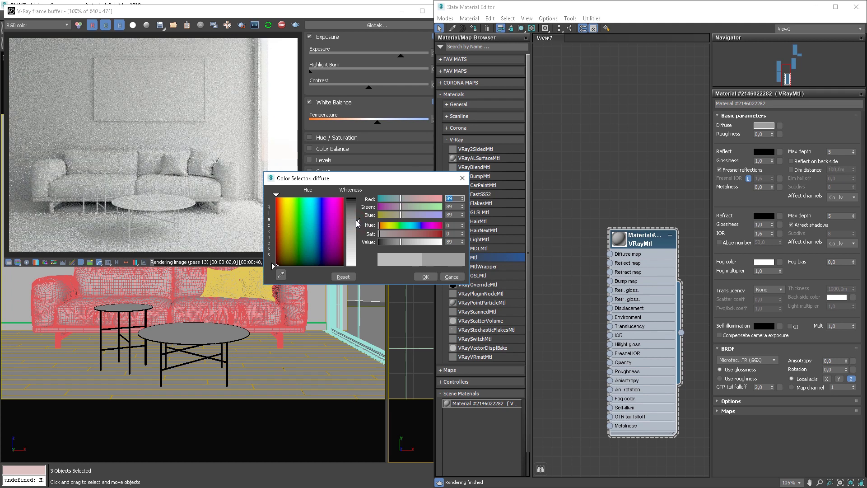
left_click_drag(359, 223, 359, 203)
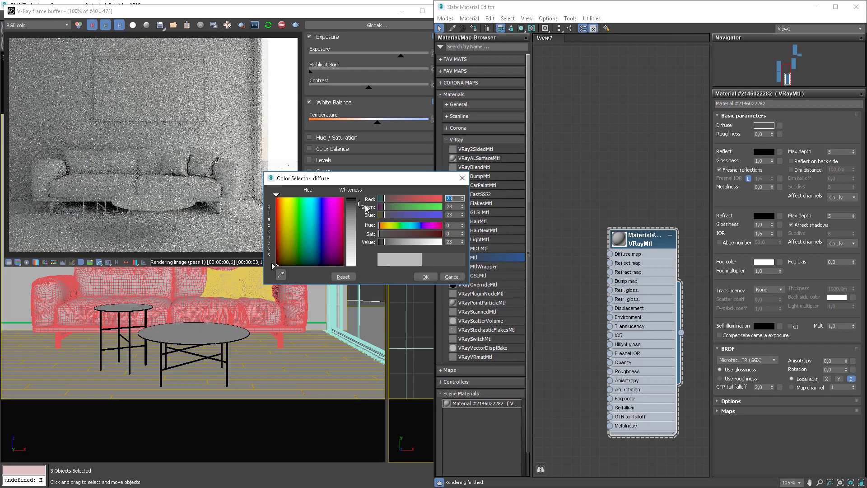
left_click_drag(364, 204, 360, 201)
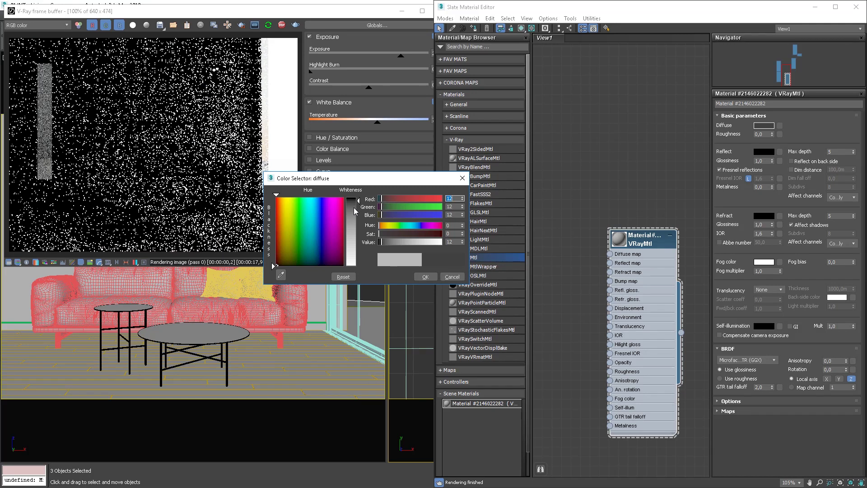
left_click_drag(316, 178, 416, 176)
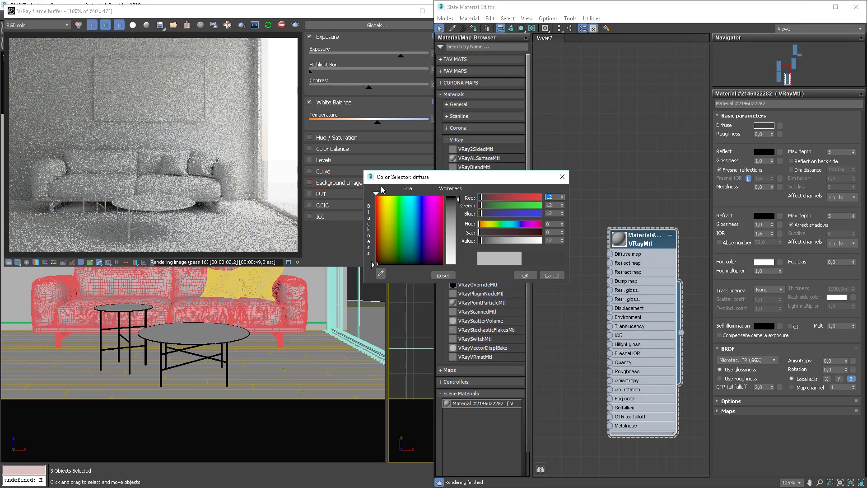
left_click(525, 276)
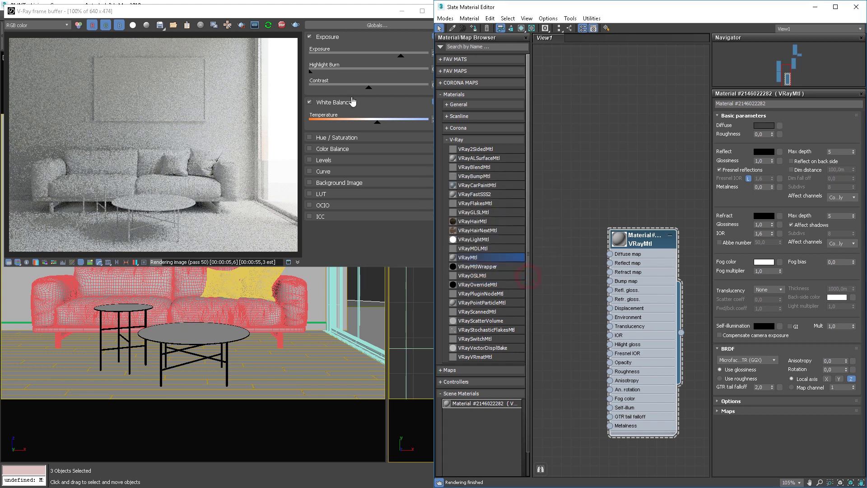
Step: Raise the frame buffer exposure to 3.79 and test region renders around the sofa arm and the floor under the tables
left_click(336, 17)
left_click_drag(400, 56, 418, 59)
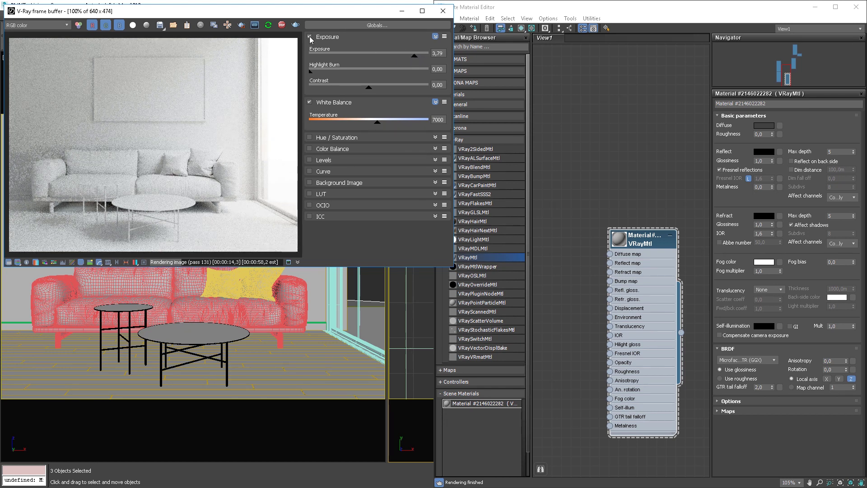
left_click(242, 26)
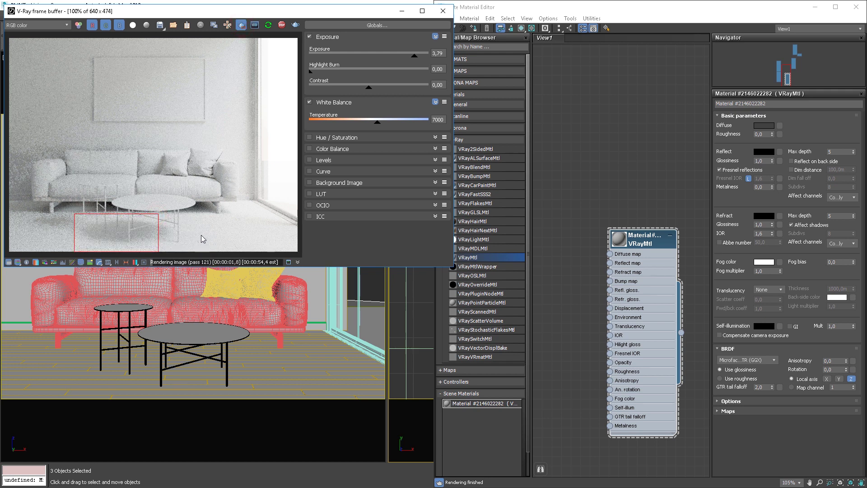
left_click_drag(66, 176, 9, 215)
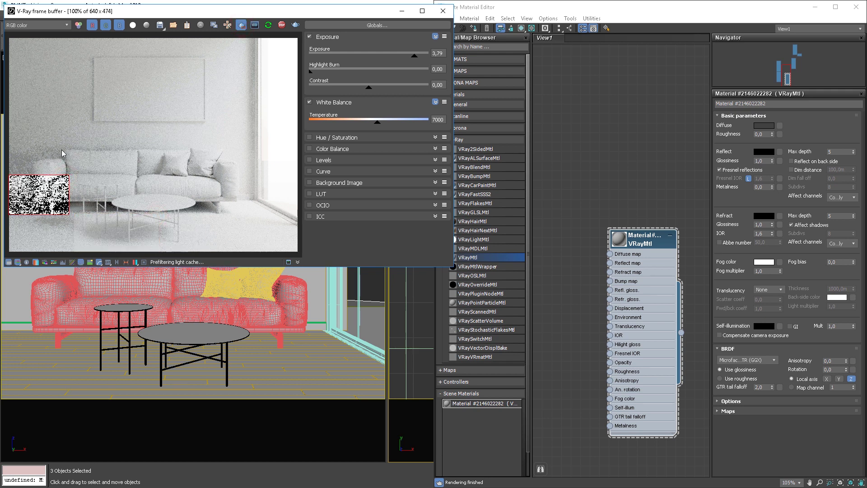
left_click_drag(65, 142, 31, 220)
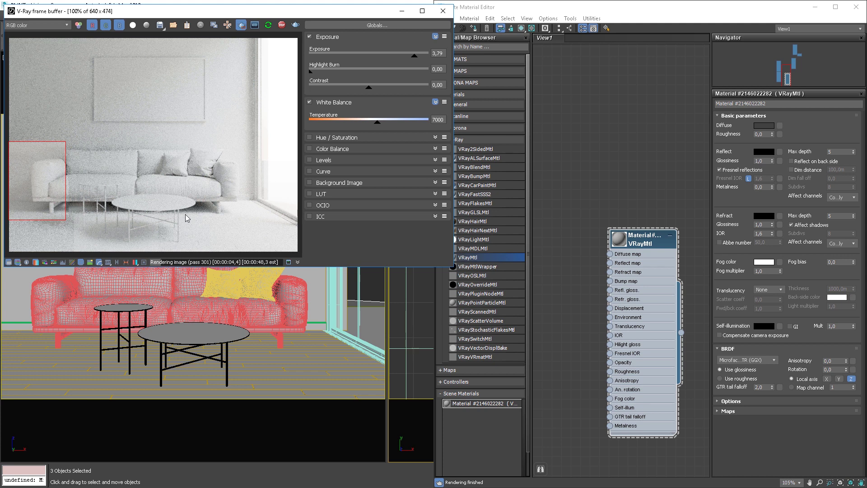
left_click_drag(214, 197, 8, 243)
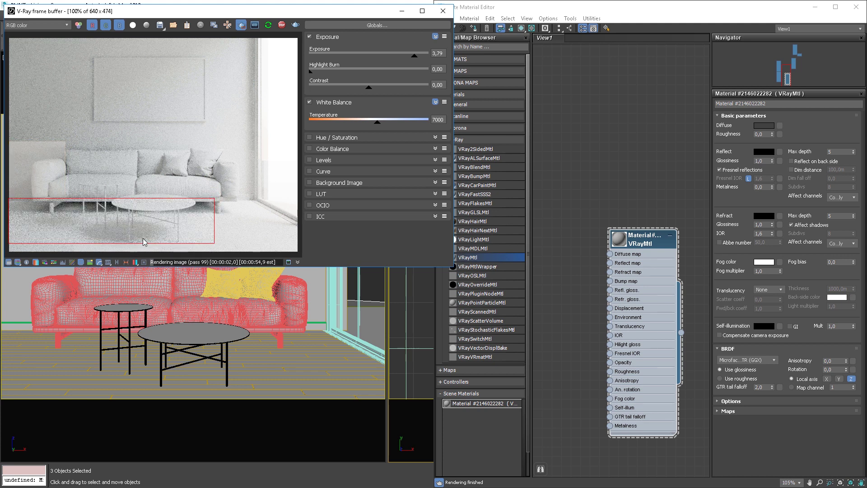
left_click(242, 25)
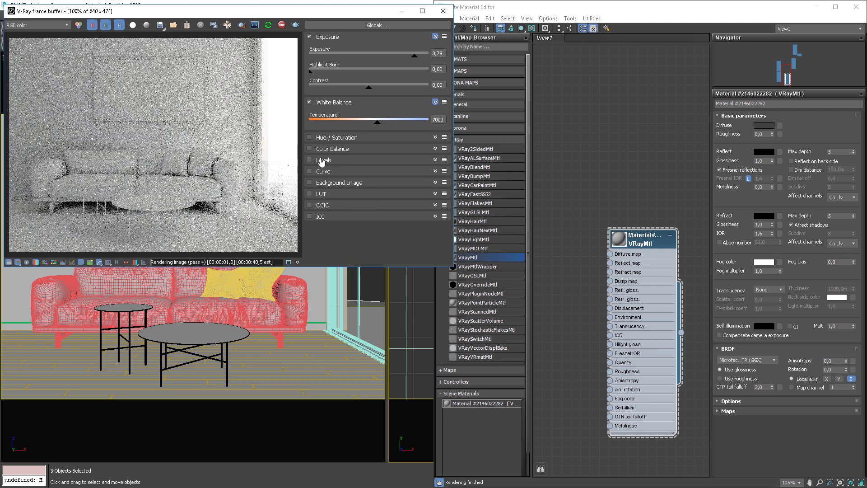
Step: Enable the Curve correction and bend its lower and upper handles into a gentle S, with the upper handle near 0.56, 0.64
left_click(310, 172)
left_click(435, 171)
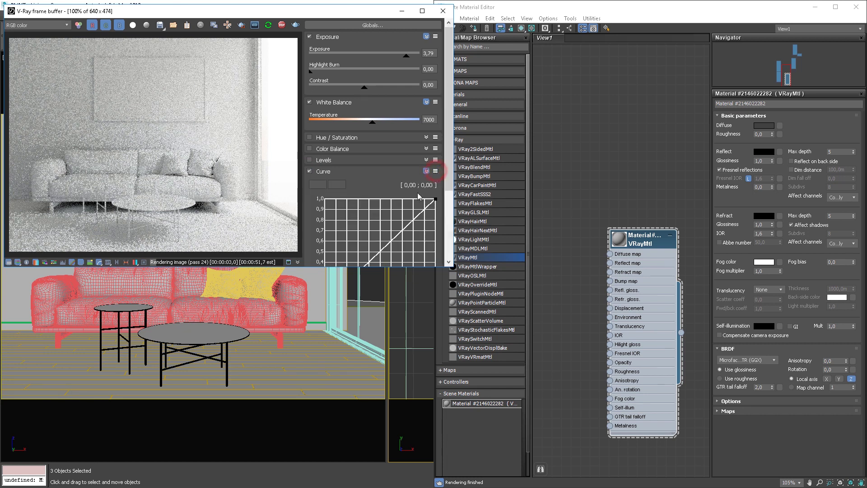
left_click_drag(449, 178, 448, 216)
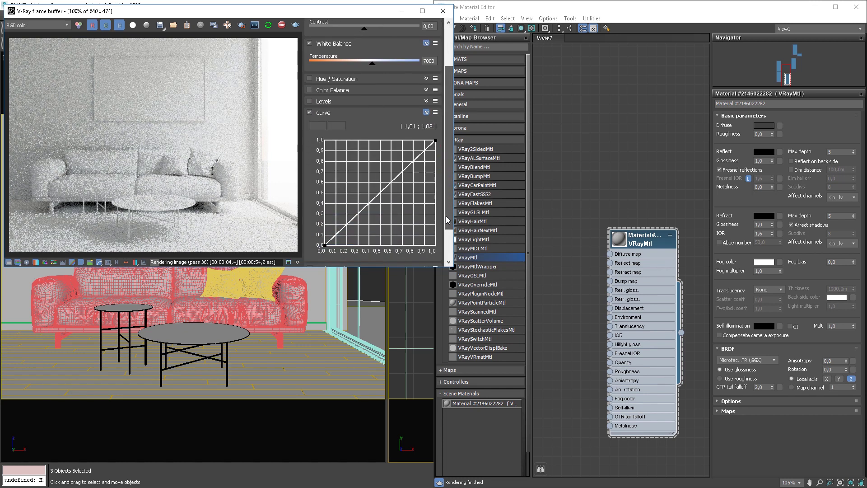
left_click(325, 243)
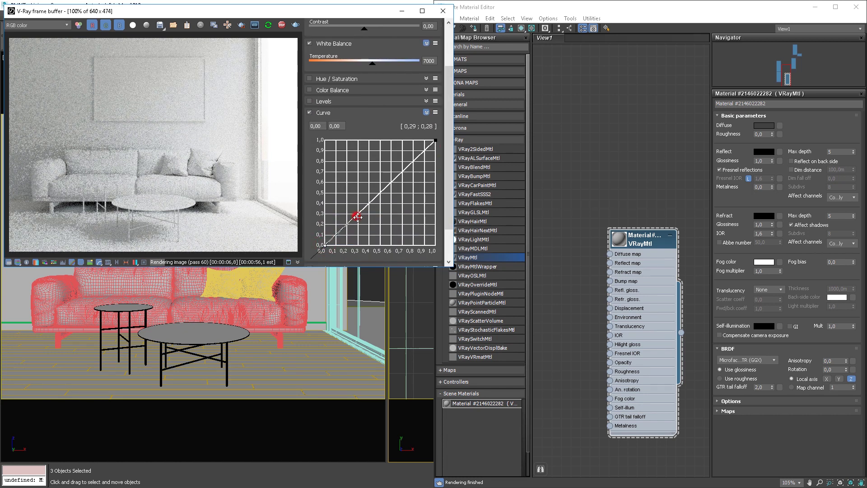
left_click_drag(357, 215, 364, 224)
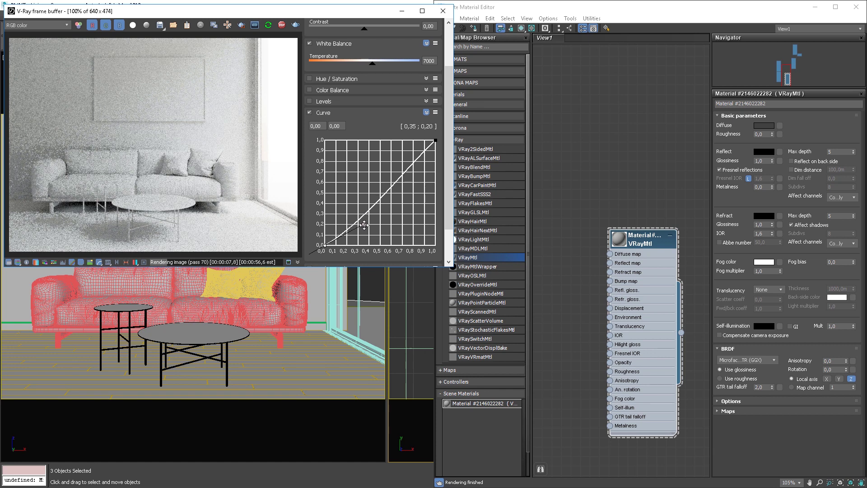
left_click(435, 140)
left_click(402, 170)
left_click_drag(402, 170, 387, 178)
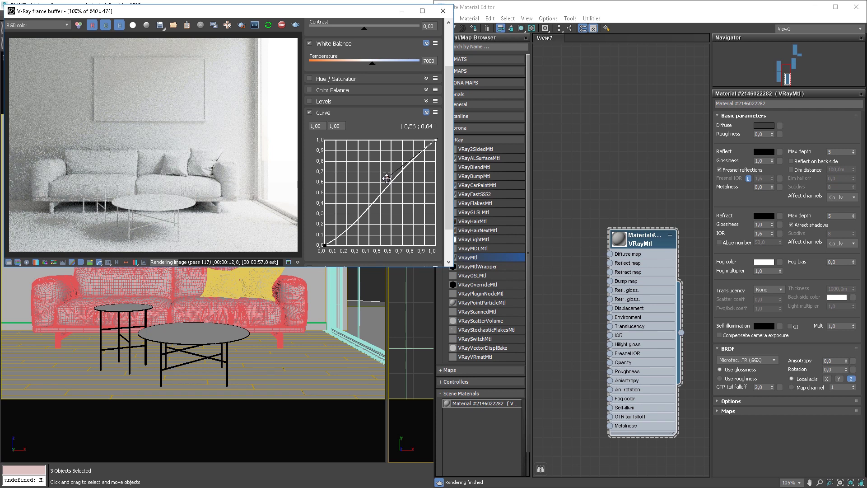
Step: Reset the tangents of the curve's lower point and pull its handle outward to strengthen the dip in the shadows
left_click(323, 245)
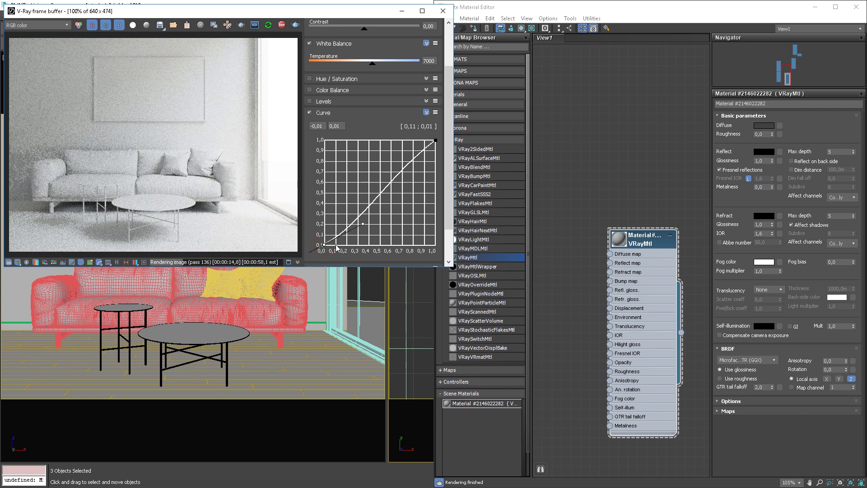
right_click(325, 246)
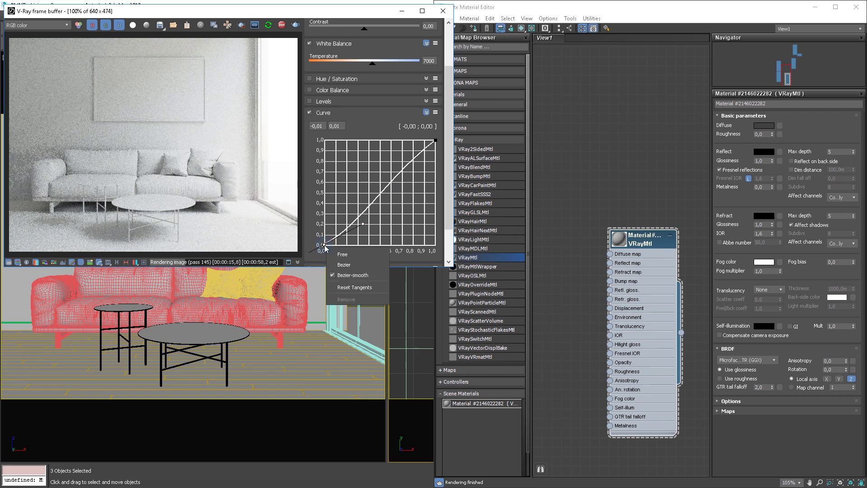
left_click(342, 286)
left_click_drag(335, 237, 384, 225)
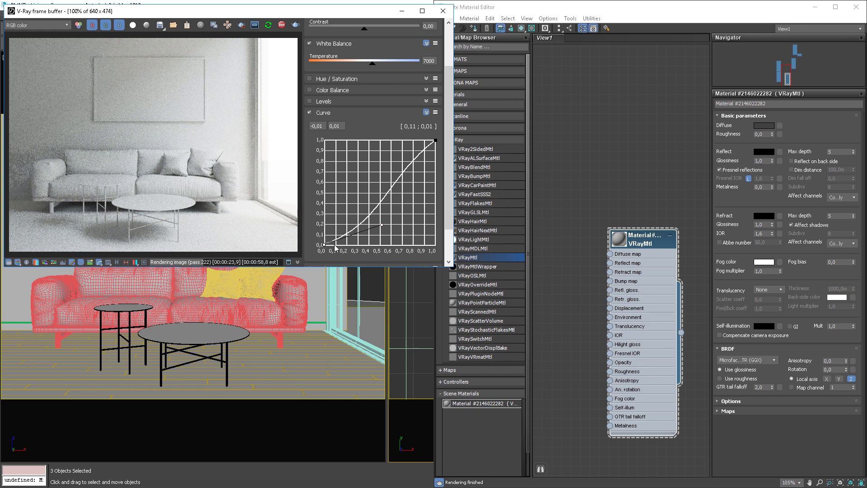
Step: Set the curve's lower point to 0 horizontally and fine-tune the tangent handles of the lower and upper points
type("0")
key("Tab")
type("0")
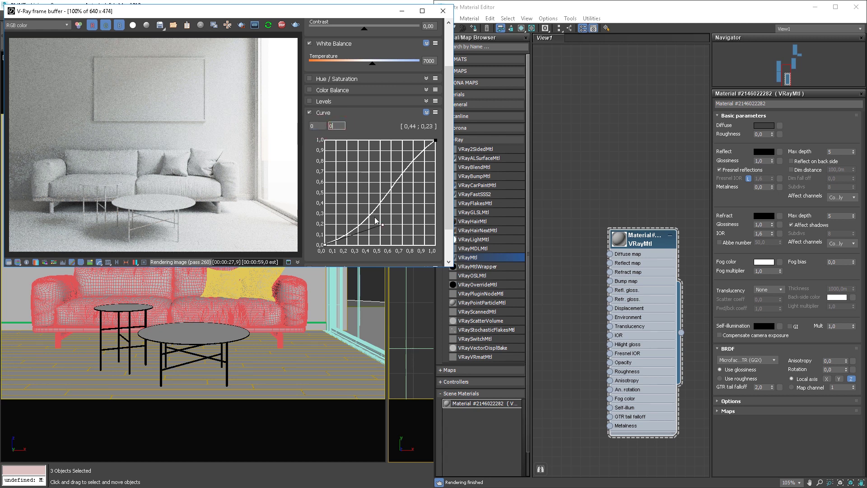
left_click_drag(382, 222, 383, 222)
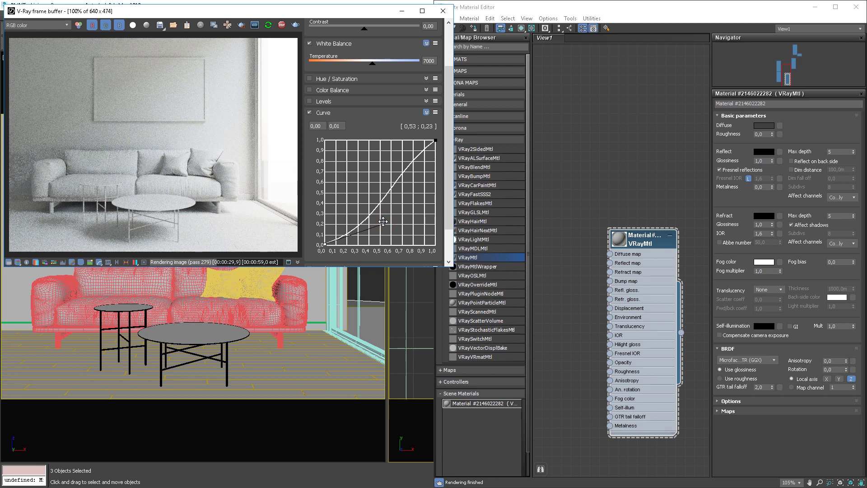
left_click(436, 140)
left_click_drag(386, 177, 382, 173)
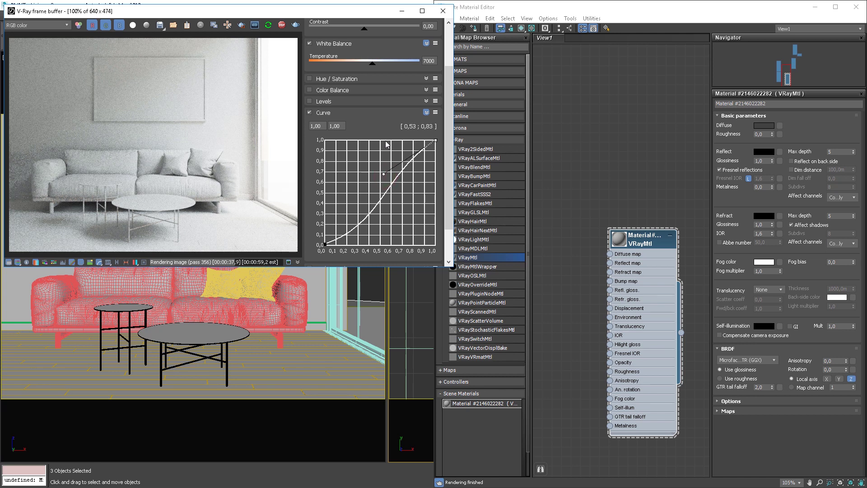
Step: Raise the frame buffer exposure to 4.35 and stop the interactive render
scroll(420, 90, "up", 2)
left_click(409, 57)
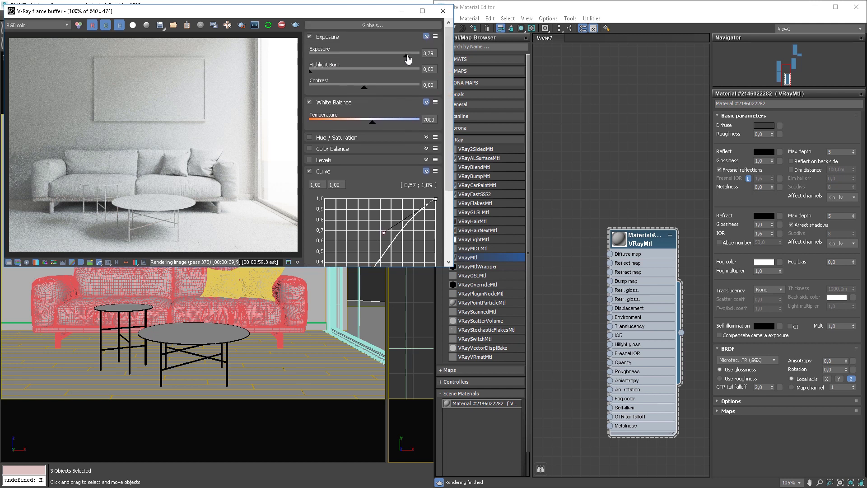
left_click_drag(409, 57, 412, 59)
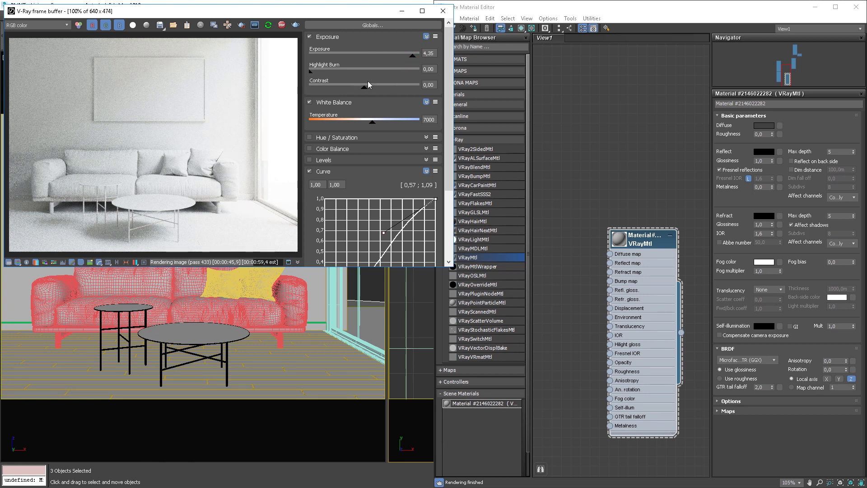
left_click(281, 25)
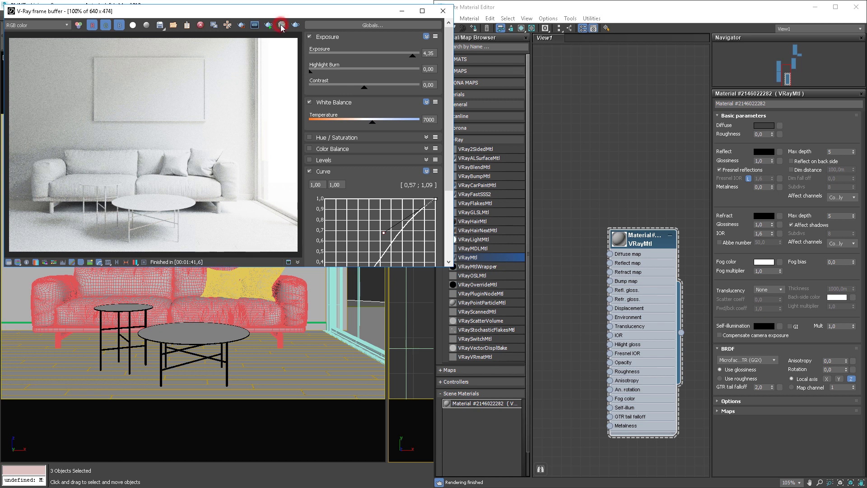
Step: Close the Slate Material Editor and isolate the room shell in a shaded side view
left_click(856, 7)
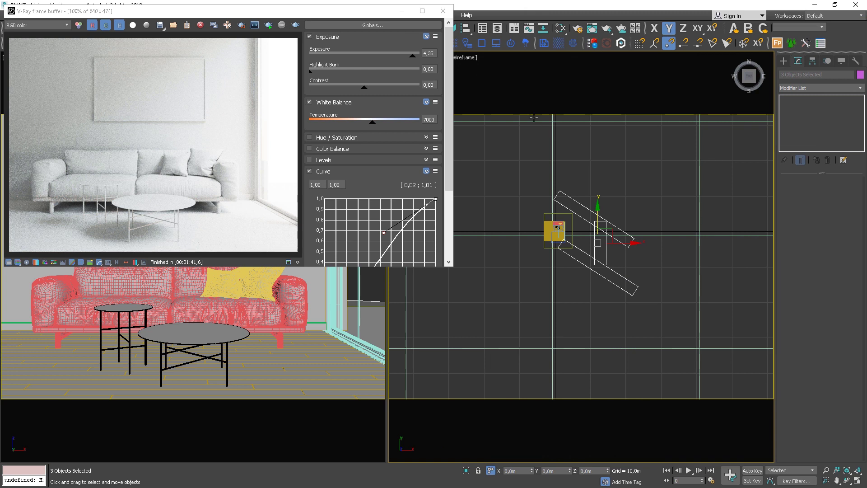
middle_click_drag(609, 205, 640, 219)
scroll(598, 240, "up", 10)
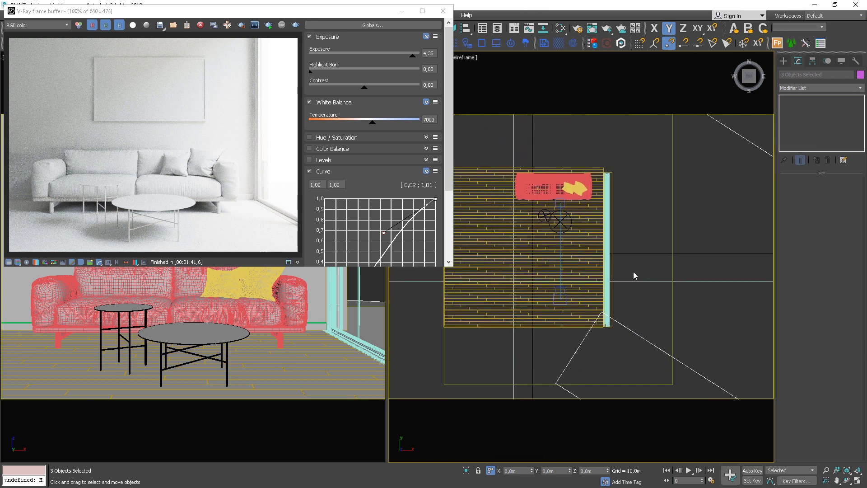
key("F3")
left_click(588, 182)
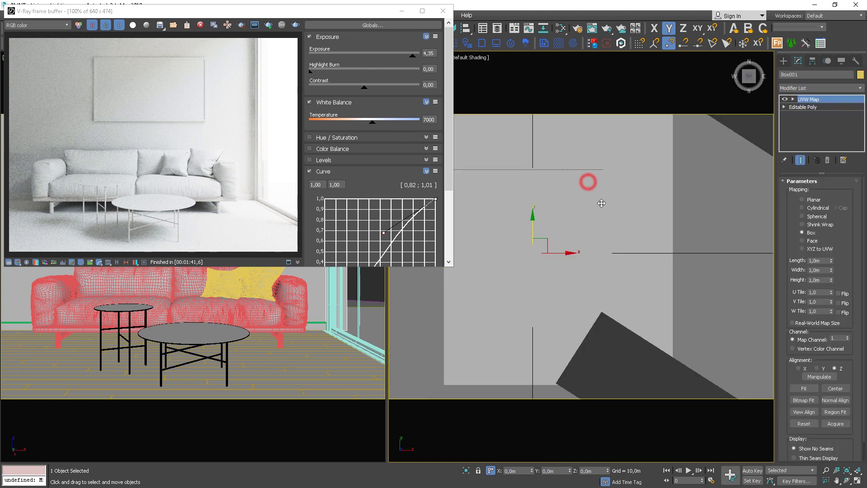
mouse_move(599, 203)
middle_mouse_down("alt")
mouse_move(590, 184)
mouse_move(578, 196)
mouse_move(578, 178)
mouse_move(600, 196)
middle_mouse_up("alt")
key("alt+q")
key("t")
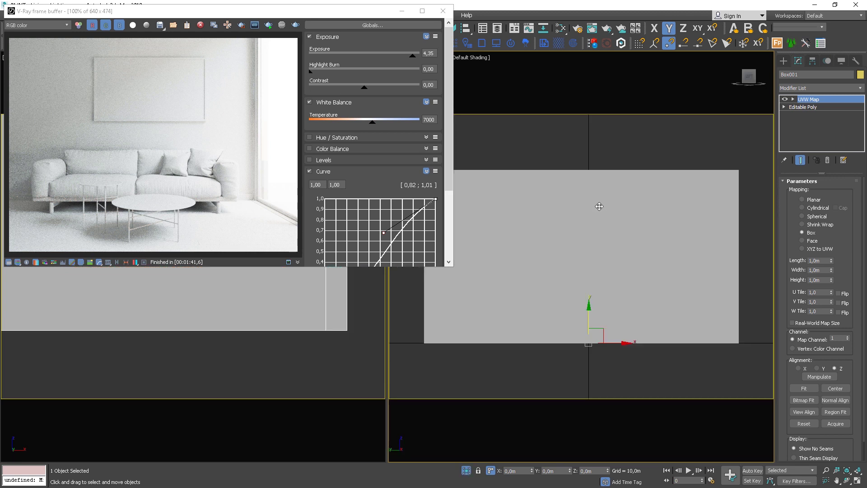
Step: Create a V-Ray plane light of about 5.46 by 3.03 m covering the side face of the room shell
left_click(784, 61)
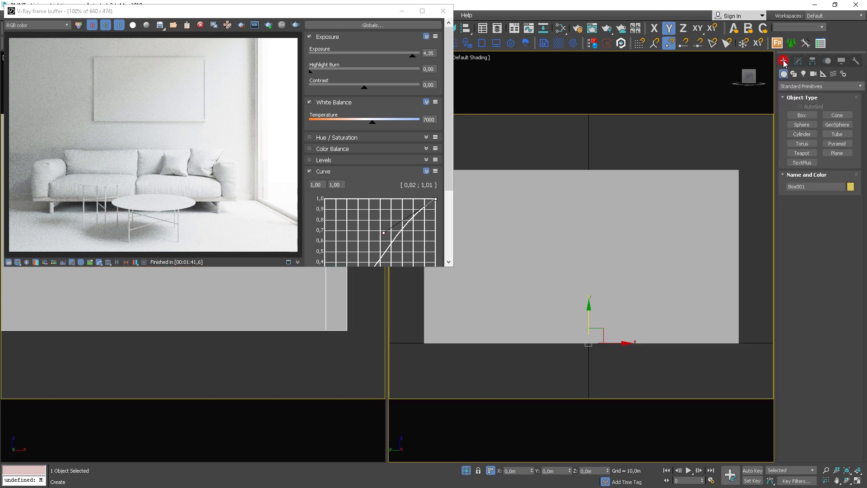
left_click(804, 73)
left_click(819, 86)
left_click(802, 118)
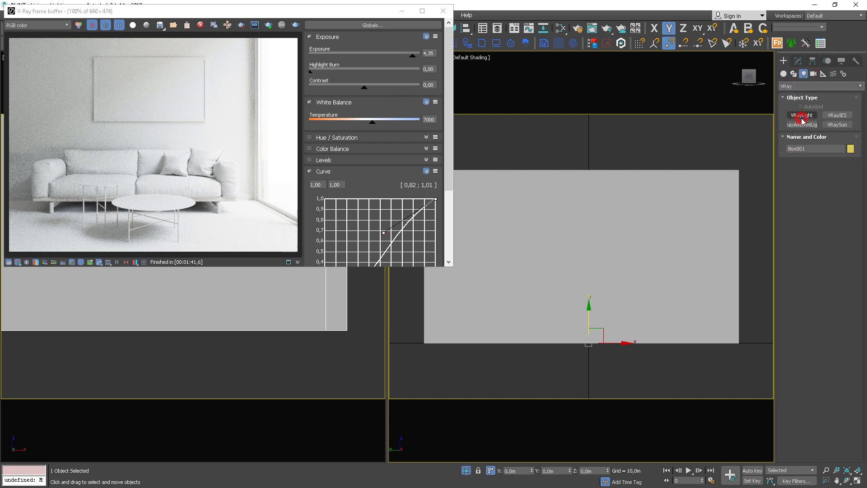
left_click(809, 117)
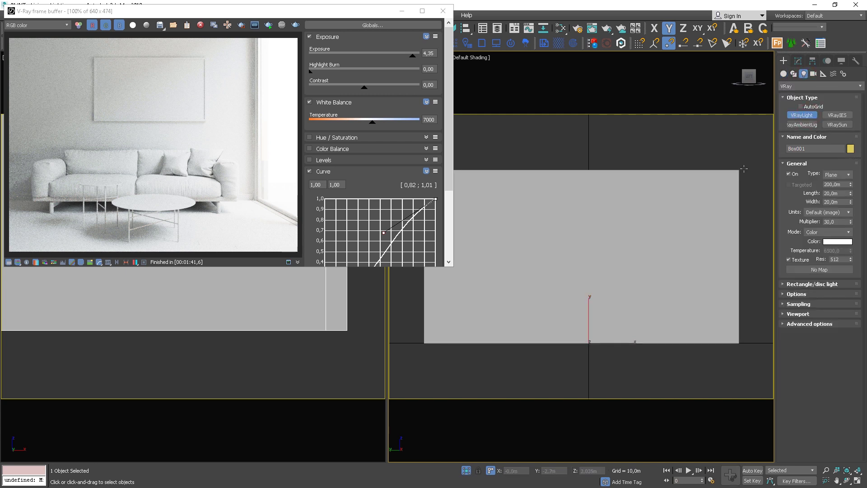
left_click_drag(740, 169, 425, 344)
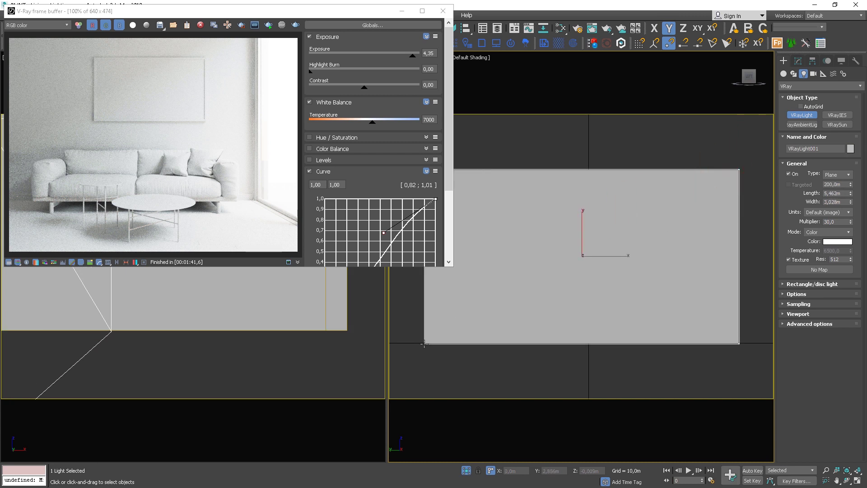
Step: Move the plane light in the top view from the middle of the room out past the window wall
scroll(564, 274, "up", 2)
scroll(565, 272, "down", 6)
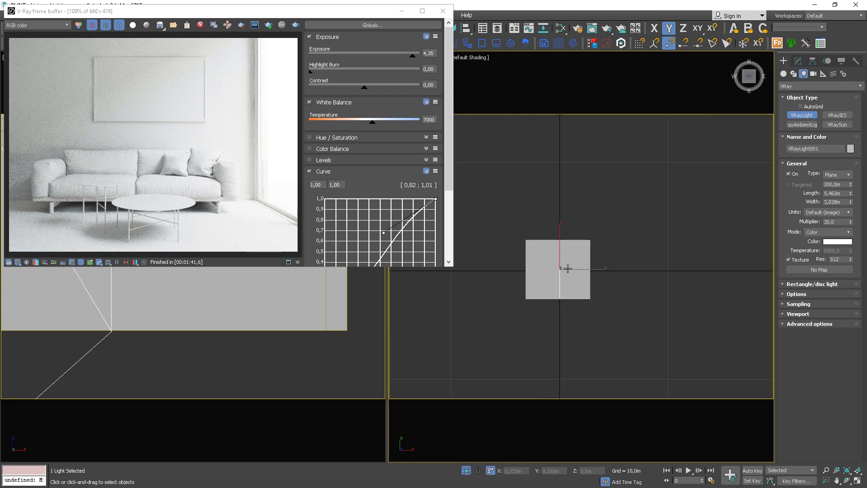
mouse_move(588, 274)
middle_mouse_down("alt")
mouse_move(550, 240)
mouse_move(593, 271)
middle_mouse_up("alt")
scroll(570, 265, "up", 3)
key("t")
scroll(590, 268, "up", 2)
scroll(595, 268, "down", 2)
scroll(596, 269, "up", 1)
key("e")
key("w")
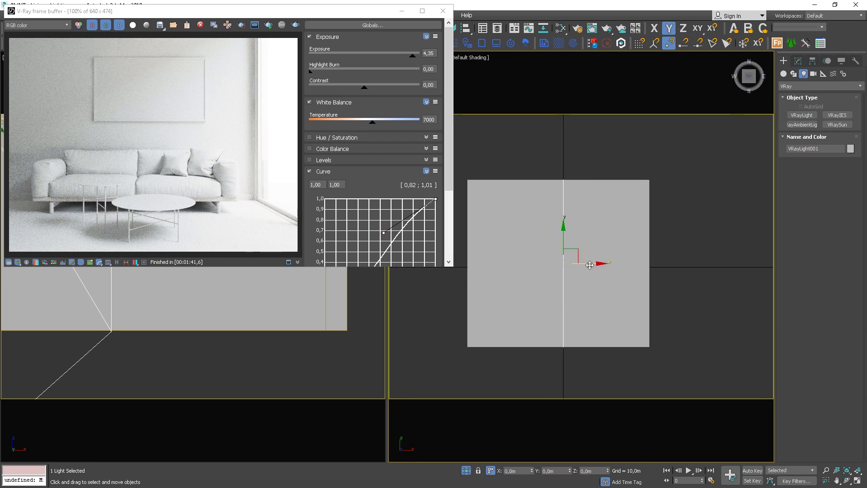
left_click_drag(589, 264, 723, 252)
Step: Rotate the plane light and slide it along X until it sits against the outside of the window wall
key("e")
key("ctrl+z")
left_click_drag(703, 282, 767, 224)
key("w")
left_click_drag(697, 263, 673, 262)
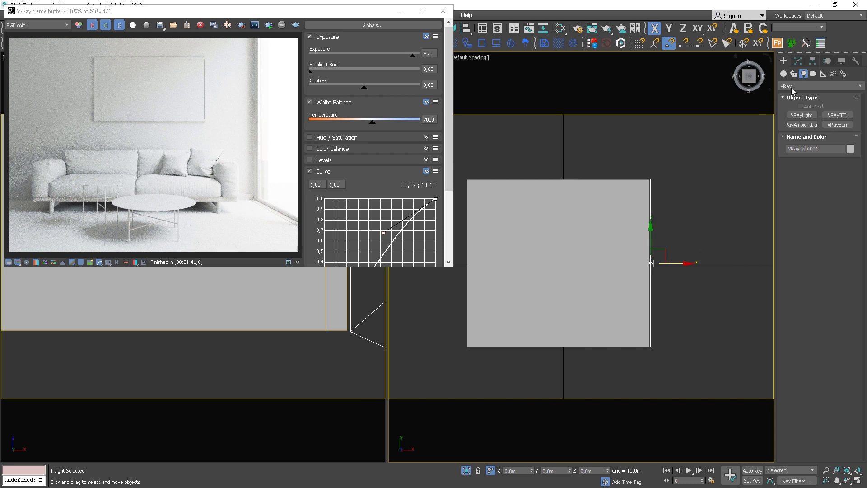
Step: Turn the plane light into a skylight portal in its options
left_click(798, 61)
left_click(798, 181)
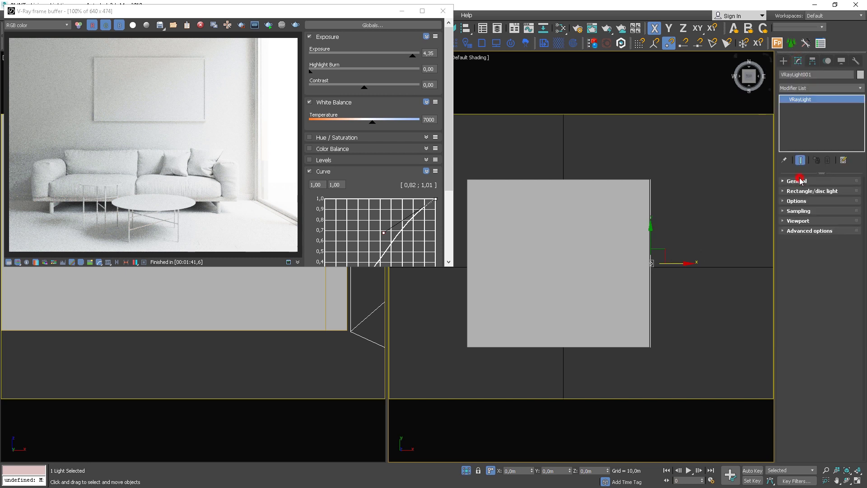
left_click(796, 202)
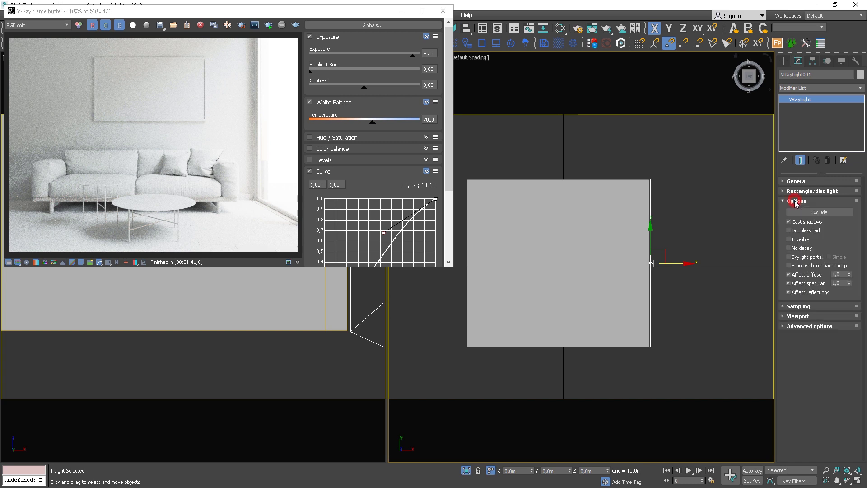
left_click(791, 258)
Step: End the isolation to bring back the whole scene and start the interactive render with the portal light
middle_click_drag(721, 265, 712, 209, "alt")
right_click(712, 209)
left_click(739, 183)
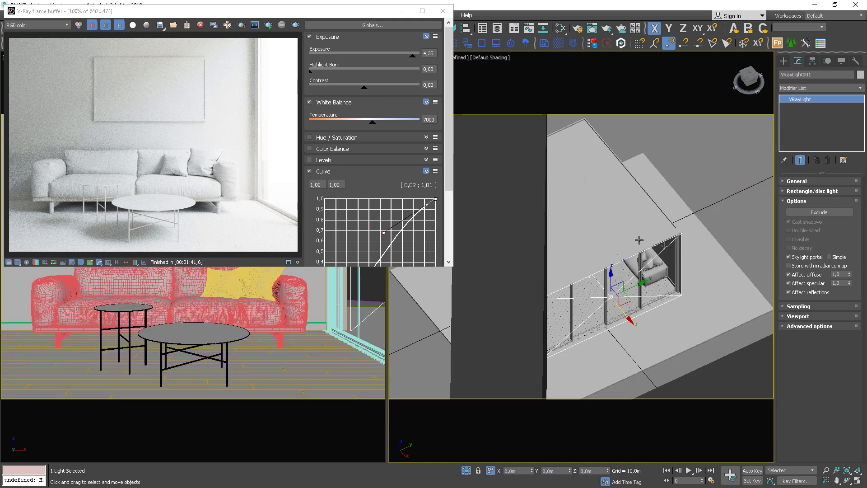
middle_click_drag(639, 240, 595, 216)
key("t")
scroll(646, 230, "down", 5)
left_click(269, 27)
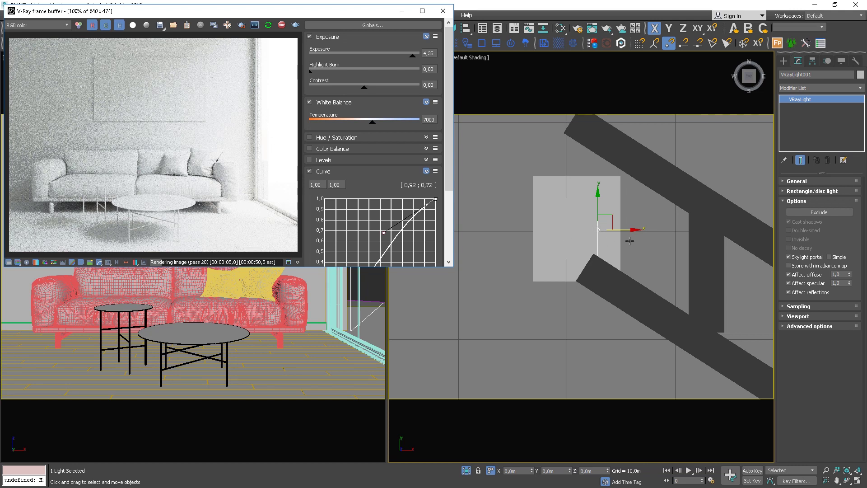
Step: Move the middle exterior building box slightly closer to the room's window
left_click(710, 255)
middle_click_drag(713, 262, 692, 250)
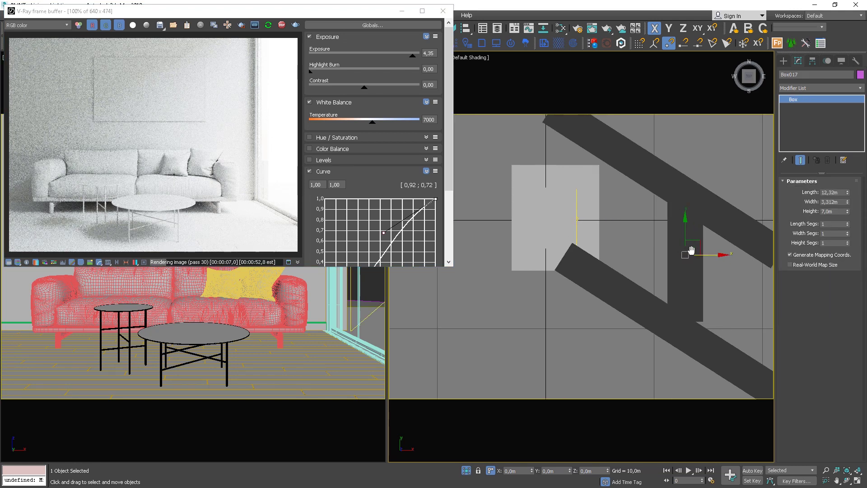
scroll(692, 250, "up", 2)
left_click_drag(696, 244, 676, 243)
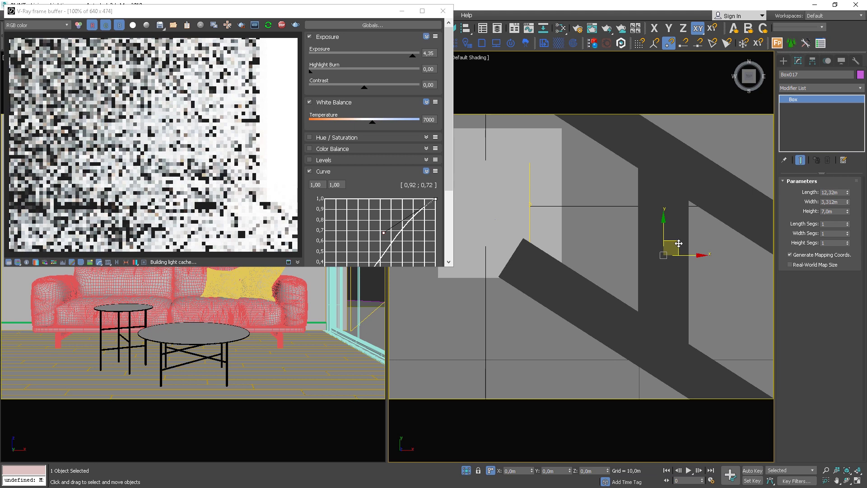
Step: Test a render region over the upper wall while moving the building box closer still, and restore full-frame rendering
left_click(242, 26)
left_click_drag(228, 97, 70, 38)
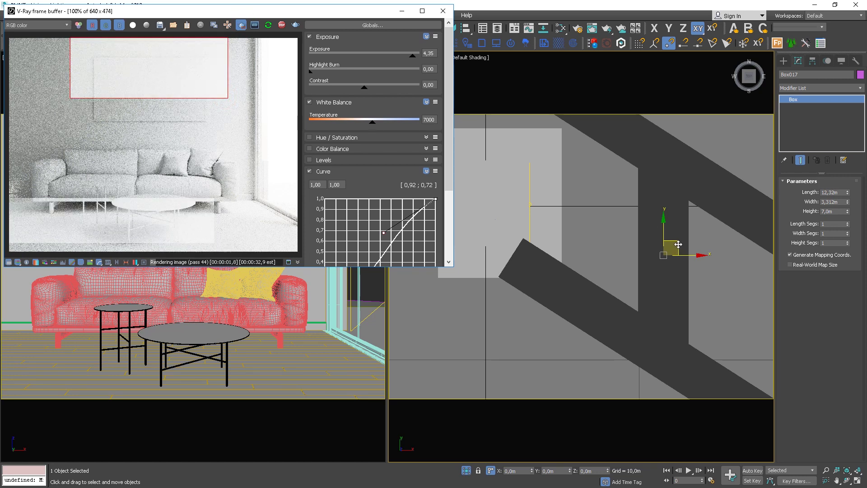
left_click_drag(678, 244, 664, 242)
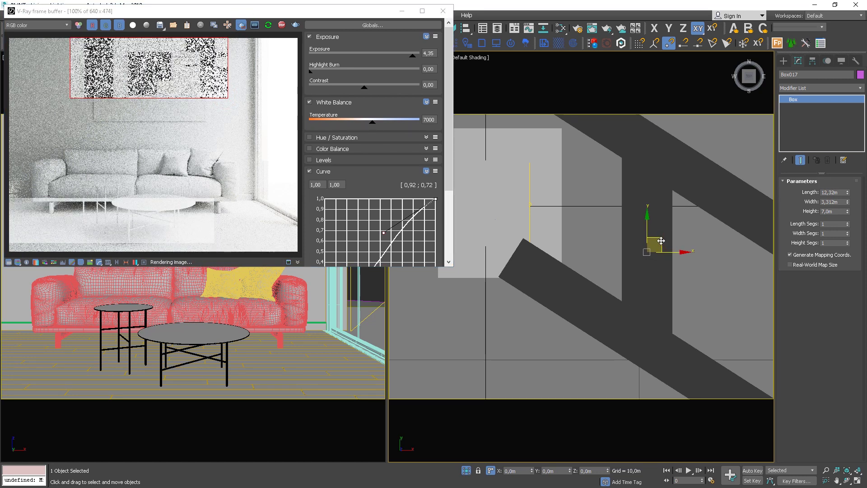
left_click(241, 26)
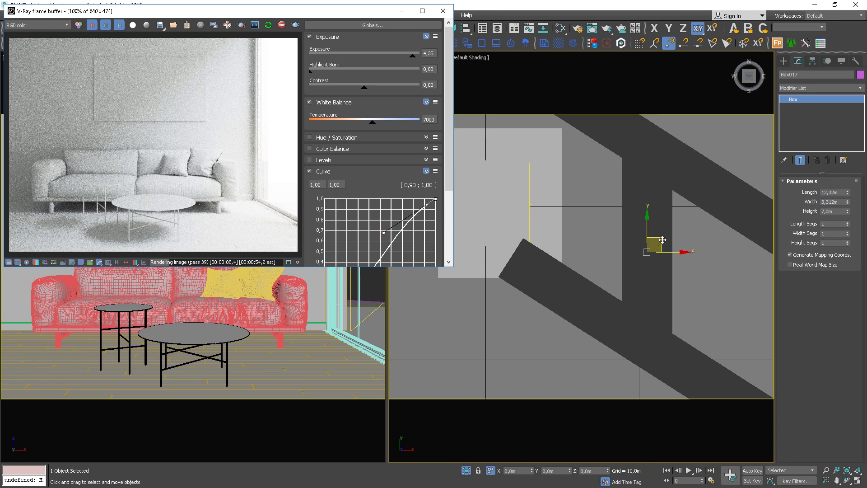
Step: Move the middle building box back away from the room and stop the interactive render
left_click_drag(662, 240, 684, 248)
middle_click_drag(684, 248, 626, 198, "alt")
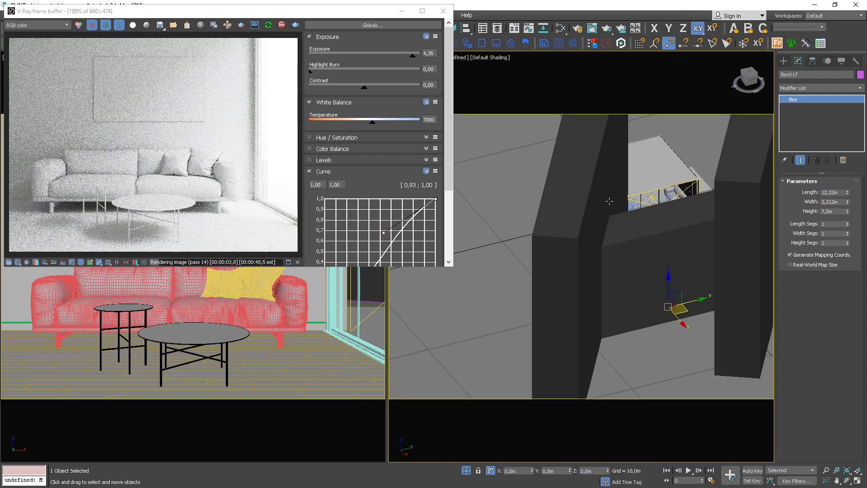
middle_click_drag(605, 214, 651, 244, "alt")
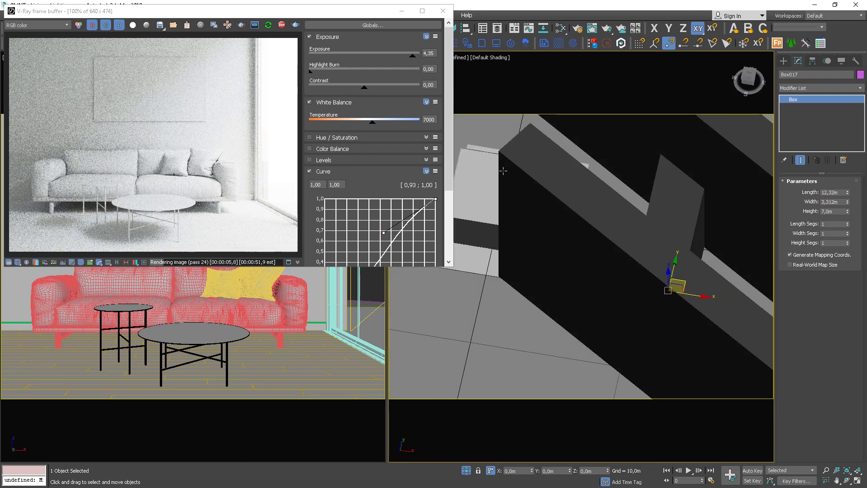
left_click(282, 26)
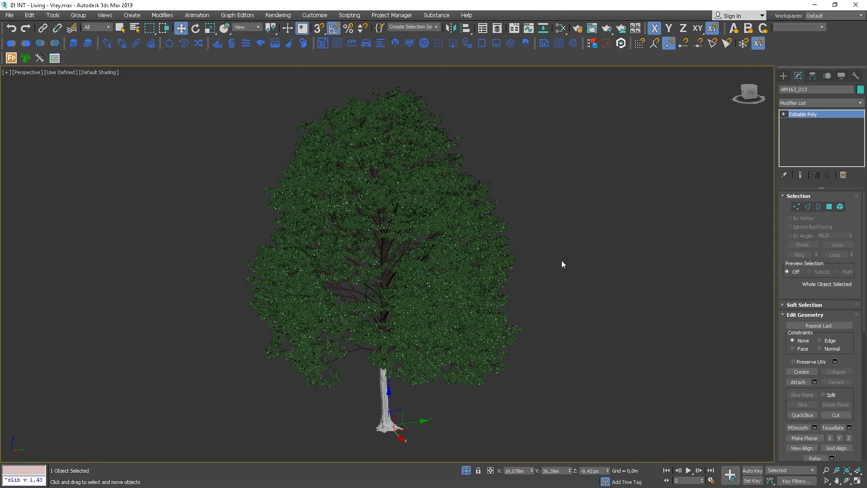
Step: Move the frame buffer window clear of the toolbars and bring in the tree AM163_013
middle_click_drag(562, 264, 453, 253, "alt")
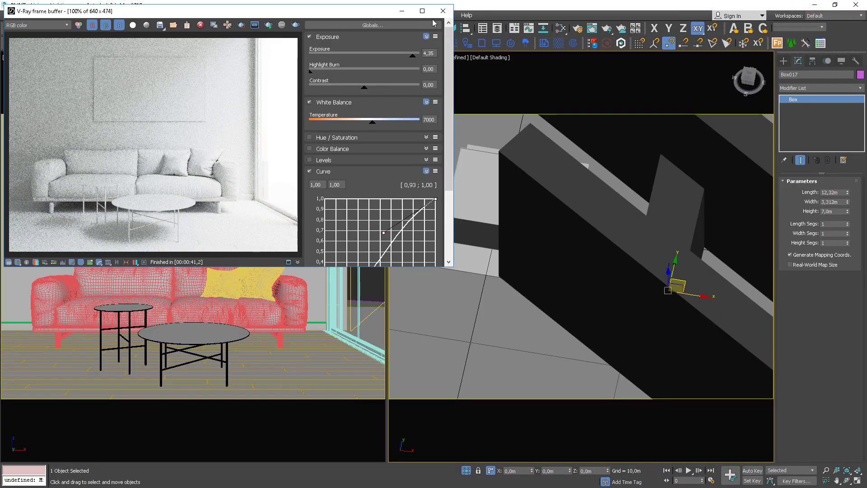
left_click_drag(334, 13, 326, 48)
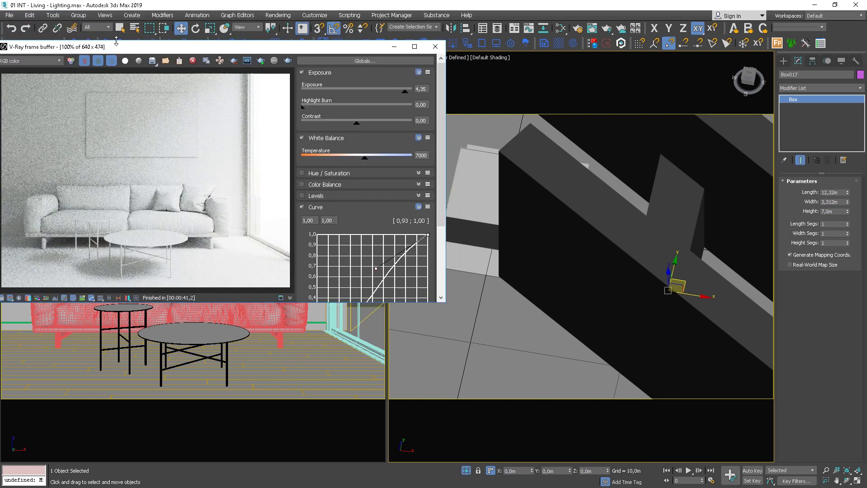
left_click_drag(117, 47, 131, 68)
left_click(28, 44)
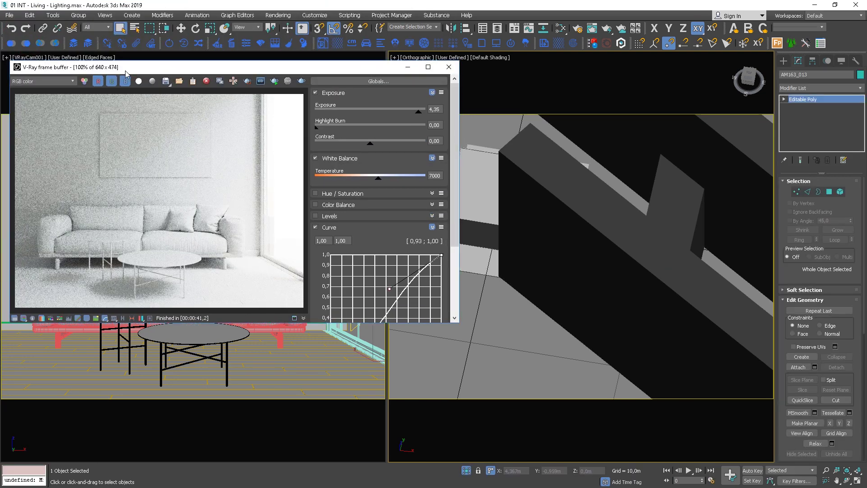
Step: Raise the tree vertically so that its trunk stands at ground level near the exterior buildings
middle_click_drag(561, 239, 618, 312)
key("z")
key("w")
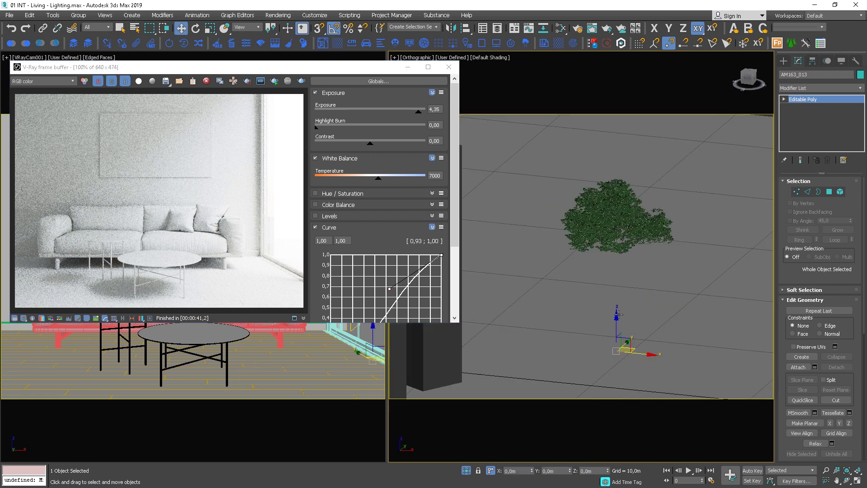
left_click_drag(618, 314, 632, 223)
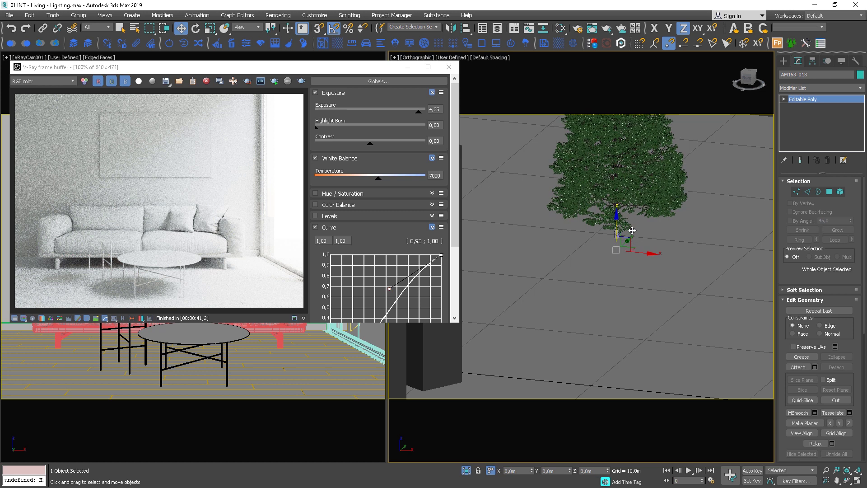
scroll(632, 230, "down", 2)
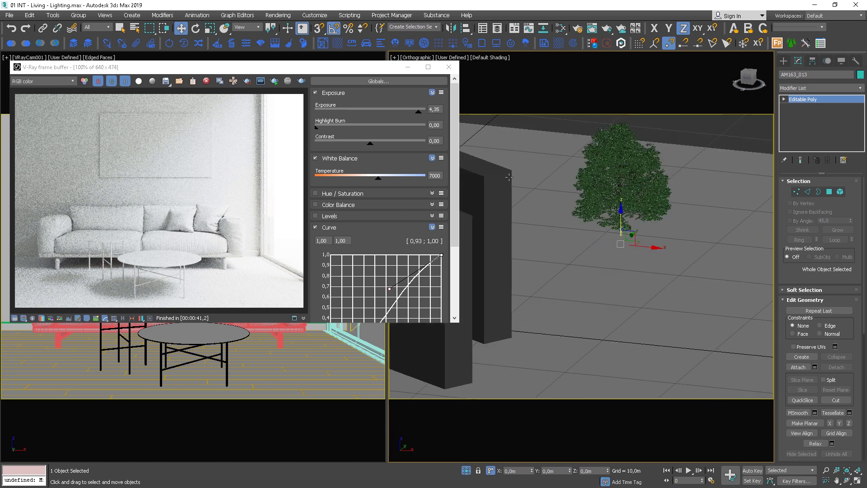
Step: Move the tree across the ground plane in plan so that it stands among the exterior building boxes
key("t")
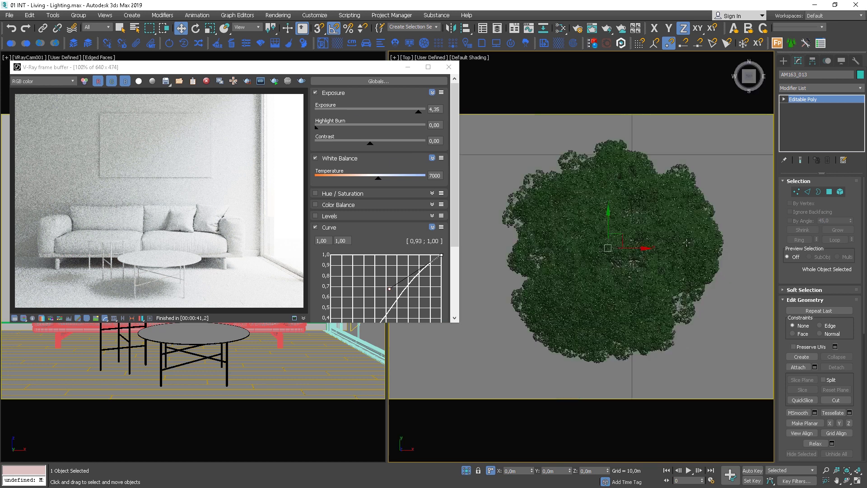
scroll(685, 236, "down", 4)
left_click_drag(689, 233, 680, 291)
key("z")
middle_click_drag(680, 292, 608, 230, "alt")
scroll(607, 234, "down", 3)
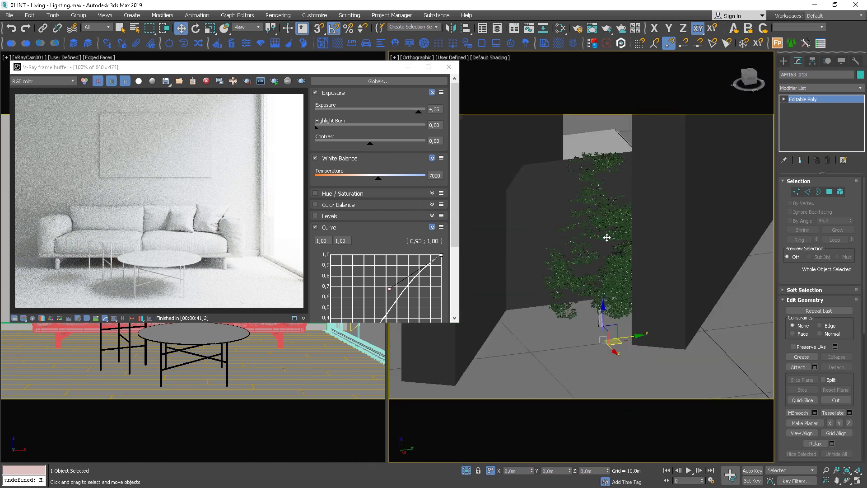
middle_click_drag(606, 264, 611, 302)
key("shift+z")
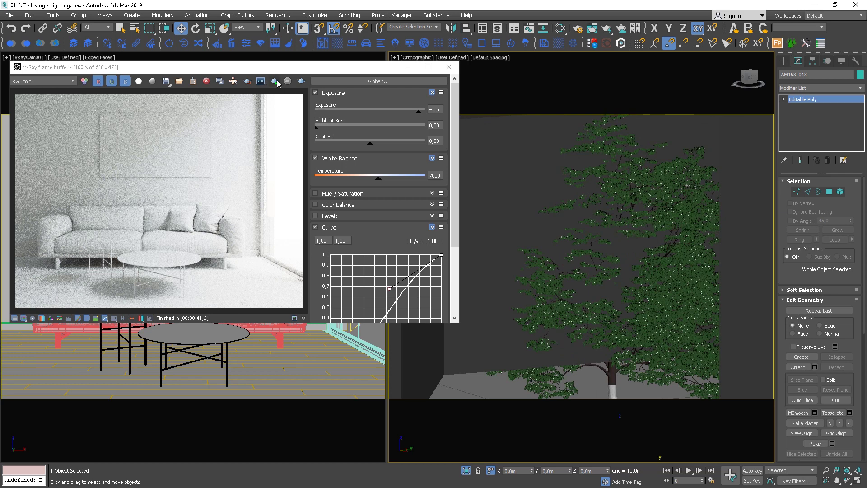
Step: Start the interactive render and raise the tree vertically in front of the middle building to test its effect on the lighting
left_click(275, 81)
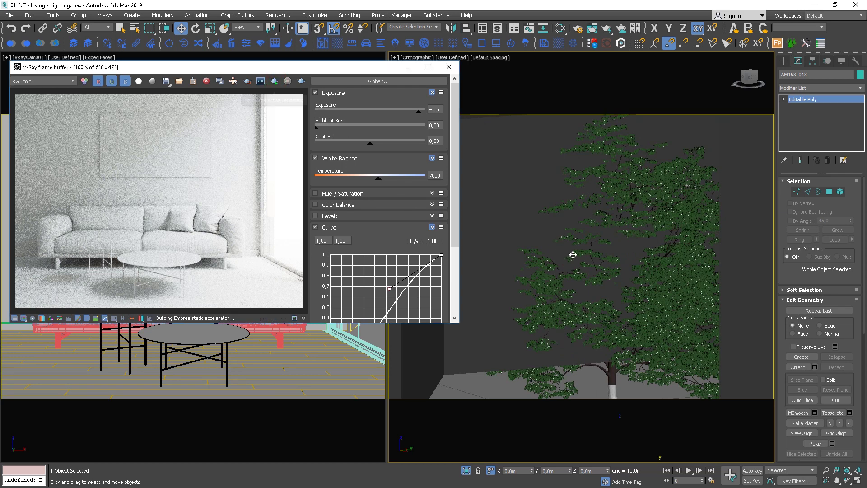
middle_click_drag(612, 293, 623, 334)
scroll(610, 248, "down", 3)
scroll(619, 307, "down", 2)
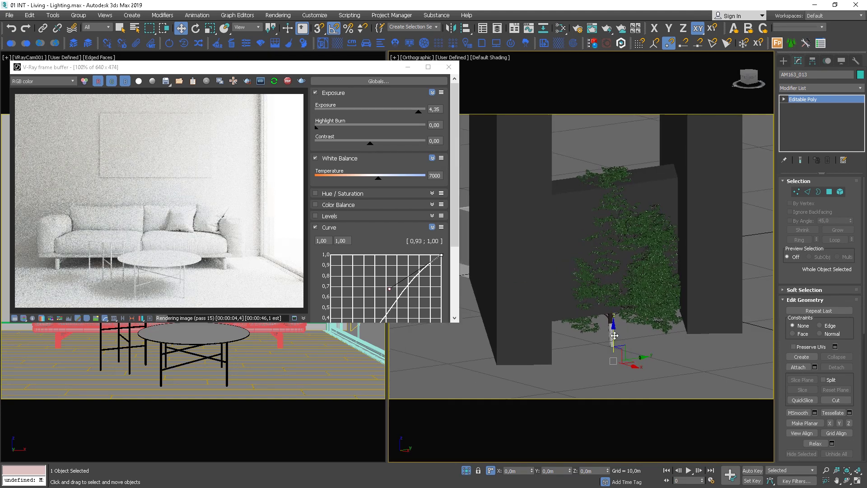
left_click_drag(614, 333, 617, 312)
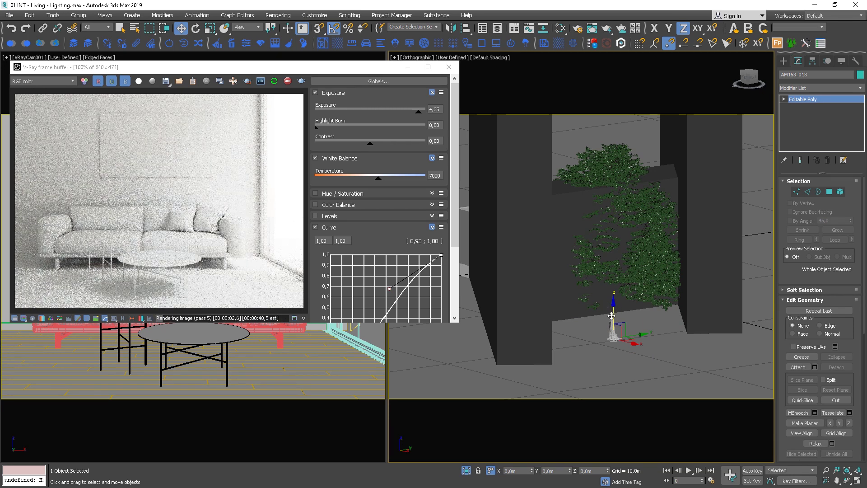
left_click_drag(614, 313, 615, 308)
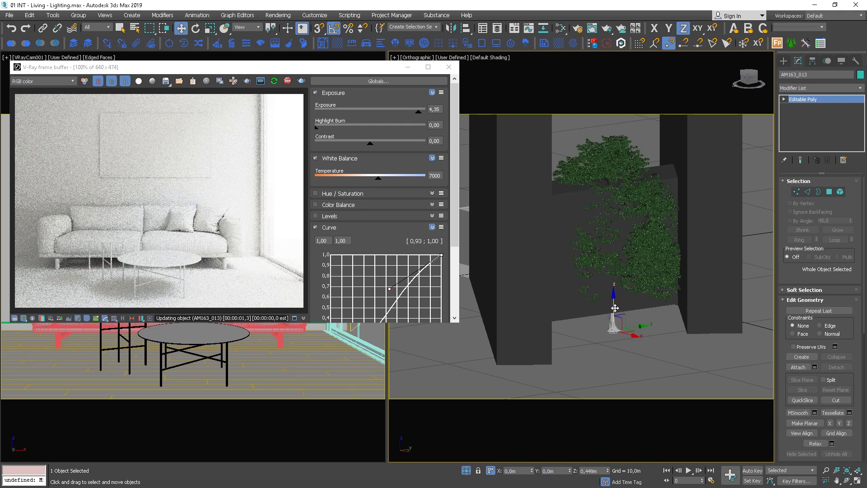
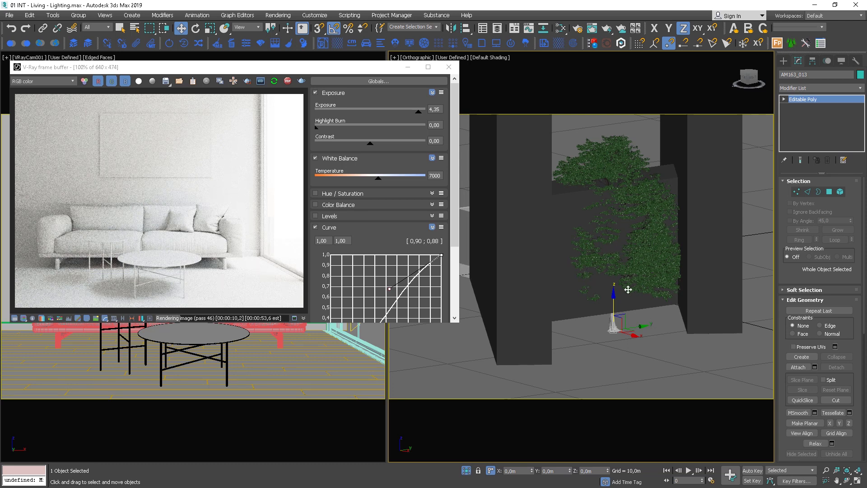
Step: Stop the interactive render, close the frame buffer and clone the tree in plan, placing the copy clear of the building boxes
key("t")
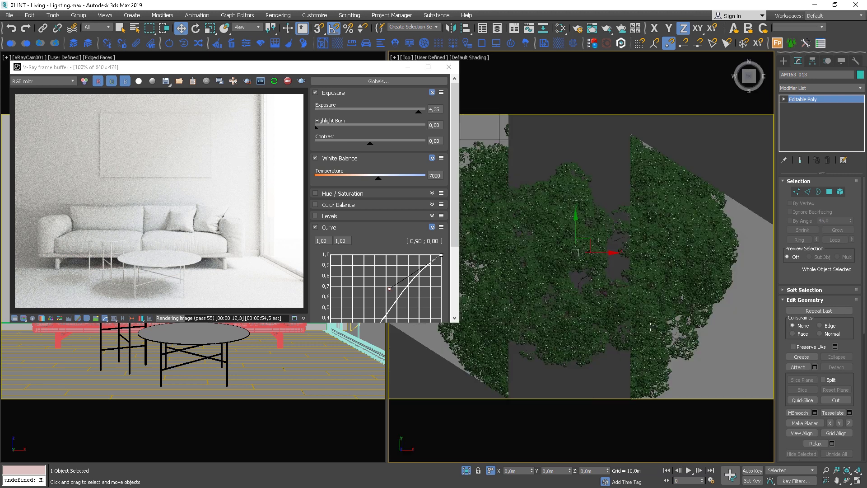
scroll(647, 307, "up", 2)
middle_click_drag(674, 283, 650, 307)
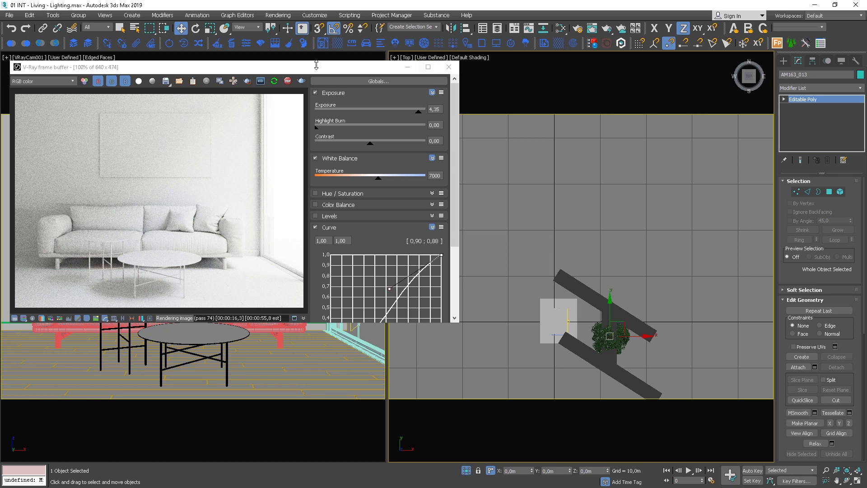
left_click(289, 83)
left_click(448, 67)
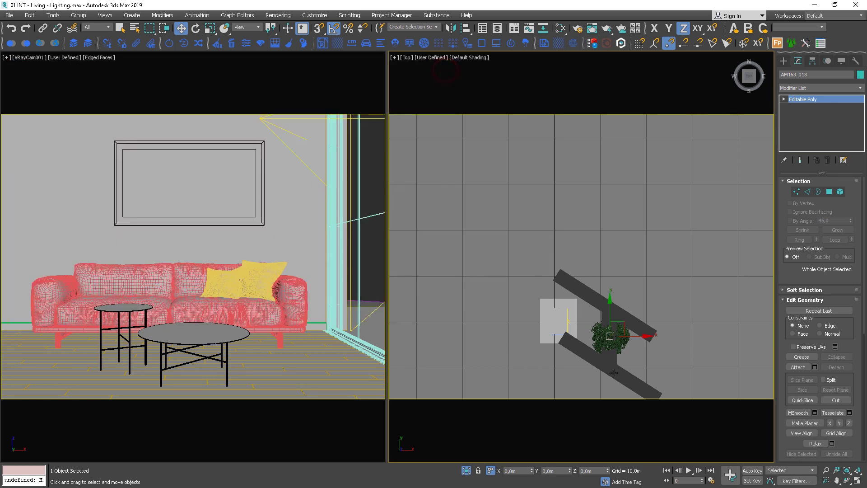
mouse_move(622, 324)
left_mouse_down("shift")
mouse_move(623, 199)
mouse_move(610, 188)
mouse_move(627, 182)
mouse_move(629, 202)
left_mouse_up("shift")
key("Return")
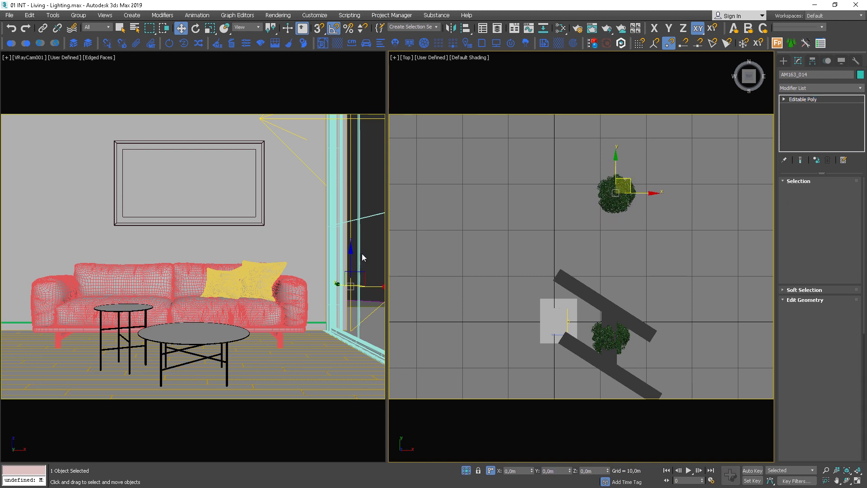
Step: Lower the cloned tree vertically to ground level, checking its height through the window in a wireframe camera view
key("F3")
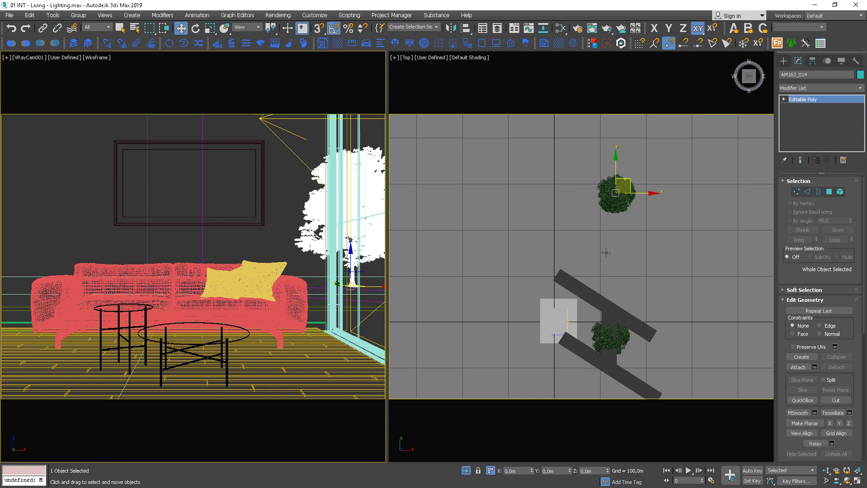
middle_click_drag(633, 259, 594, 211)
scroll(556, 273, "up", 2)
left_click_drag(613, 200, 614, 226)
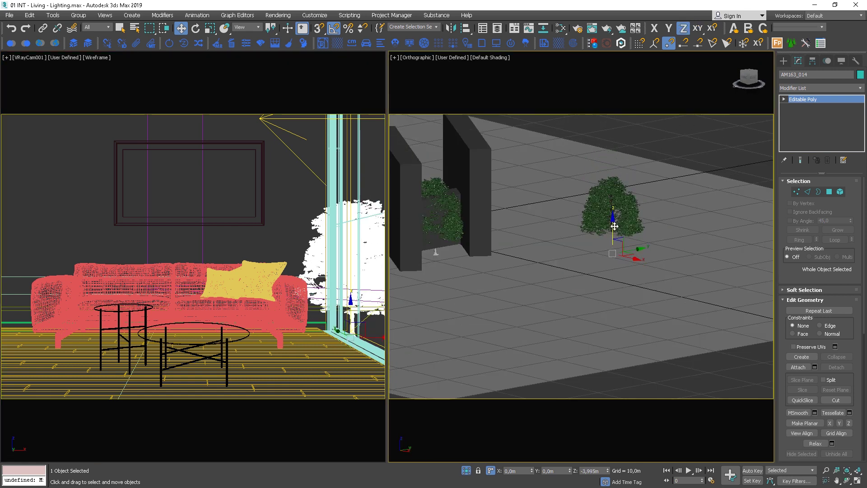
right_click(360, 250)
key("F3")
Step: Hide the tall building box that stands nearest the cloned tree
left_click(468, 176)
right_click(468, 173)
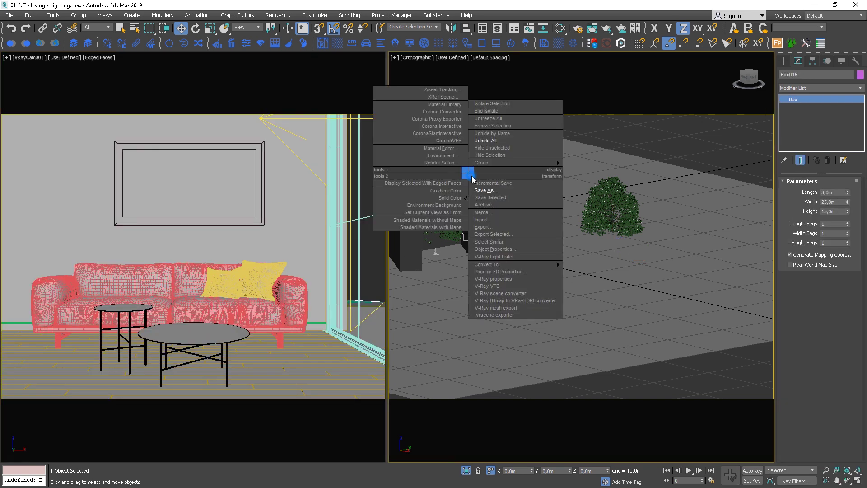
left_click(491, 155)
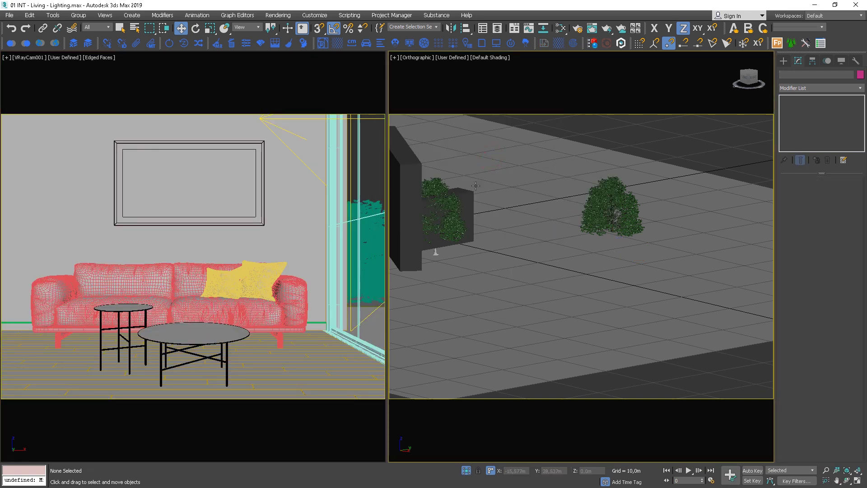
Step: Adjust the height of the ground plane so that it sits at the base of the cloned tree's trunk
left_click(643, 255)
middle_click_drag(642, 254, 663, 252, "alt")
left_click_drag(477, 226, 476, 248)
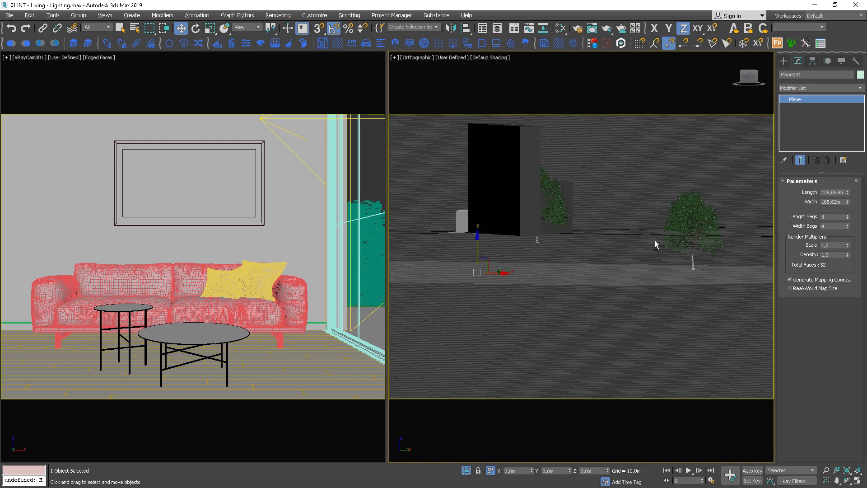
mouse_move(656, 243)
middle_mouse_down("alt")
mouse_move(665, 245)
mouse_move(654, 240)
middle_mouse_up("alt")
left_click_drag(476, 244, 477, 237)
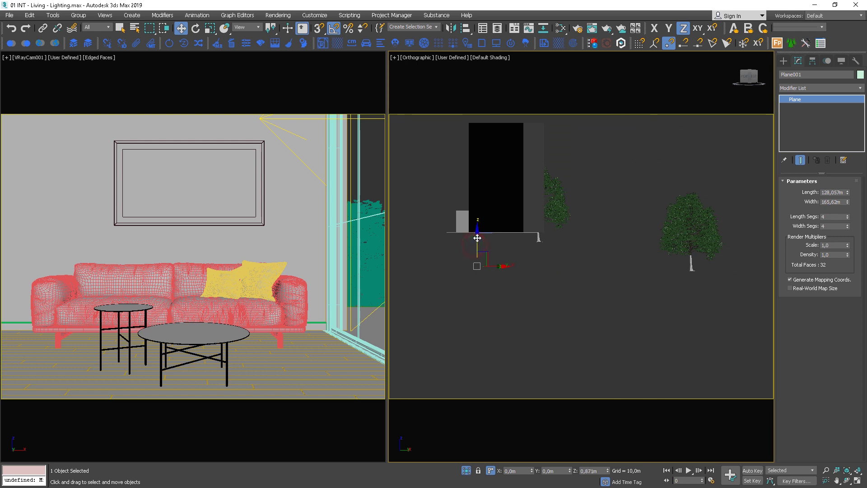
key("F3")
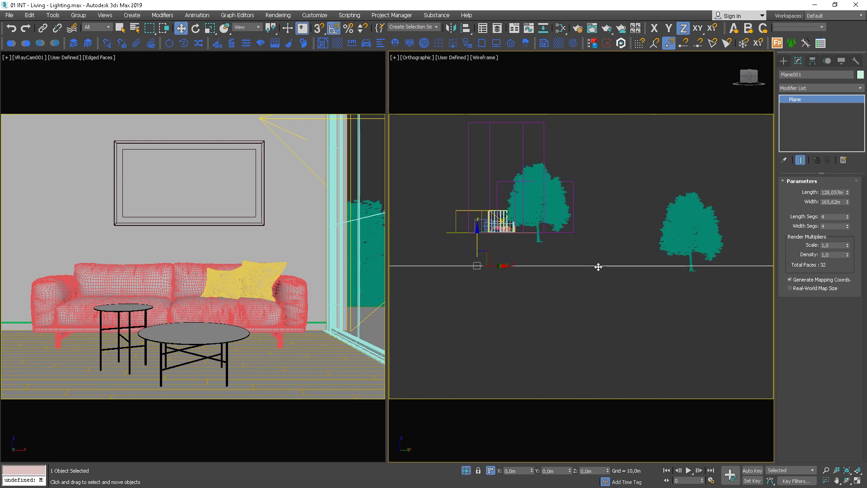
key("F3")
mouse_move(602, 265)
middle_mouse_down("alt")
mouse_move(617, 274)
mouse_move(631, 264)
middle_mouse_up("alt")
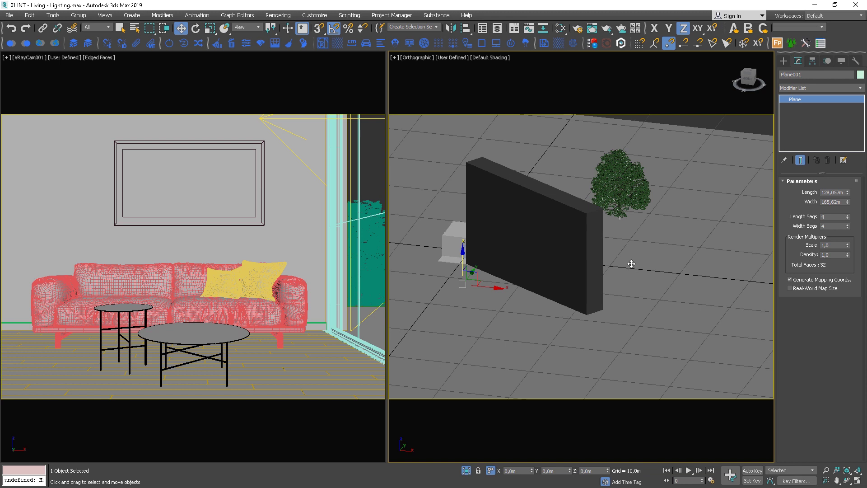
Step: Unhide all objects to bring the hidden building box back around the room and trees
scroll(553, 206, "up", 2)
middle_click_drag(522, 206, 519, 219, "alt")
right_click(546, 193)
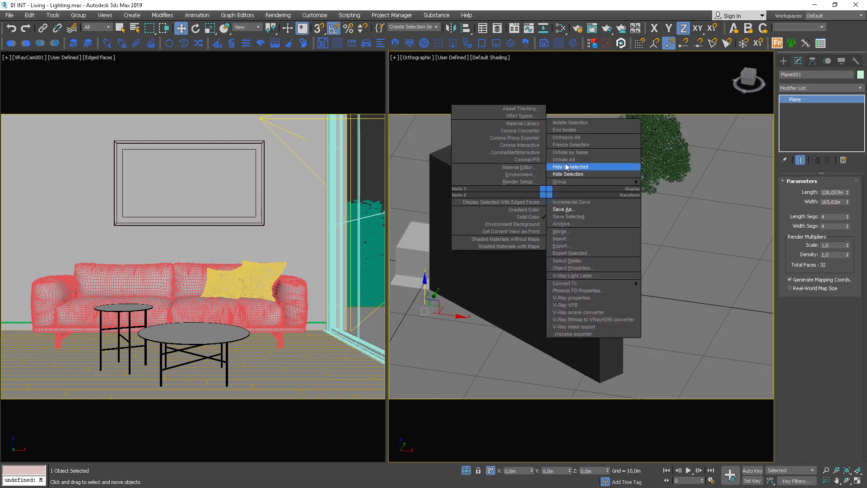
left_click(568, 160)
middle_click_drag(568, 159, 528, 237, "alt")
middle_click_drag(532, 270, 508, 267, "alt")
Step: Assign the existing darker VRayMtl from the Slate Material Editor to the ground plane and close the editor
key("m")
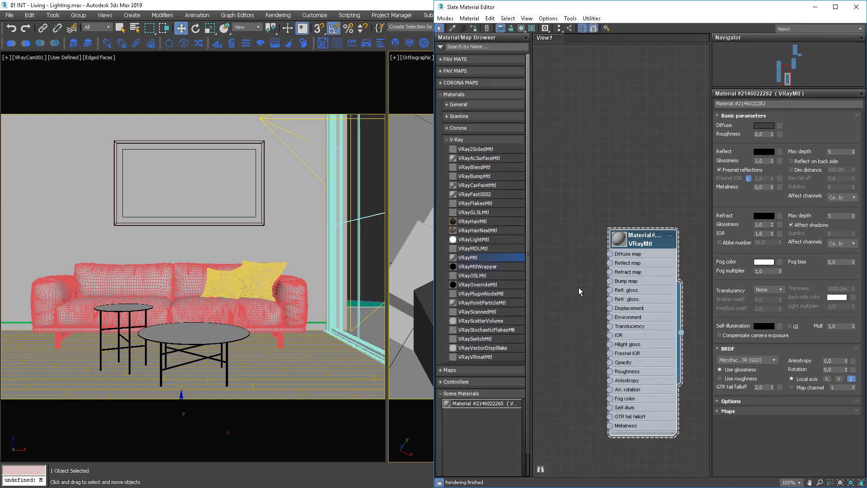
scroll(631, 243, "down", 8)
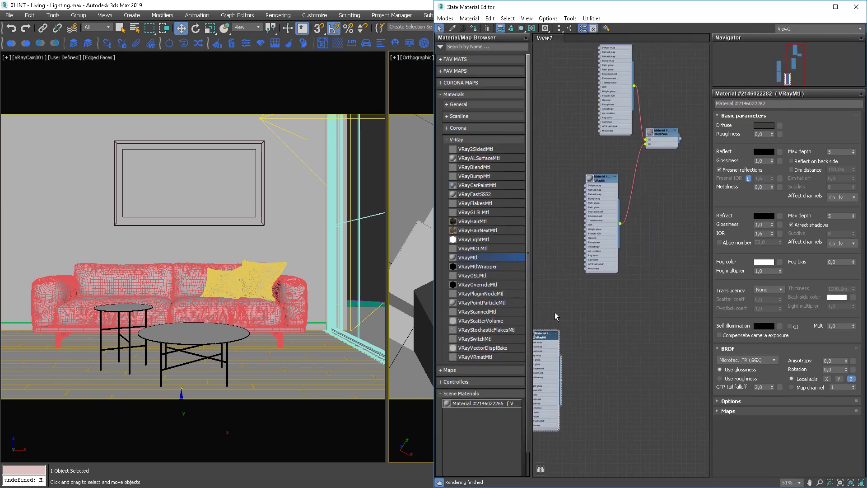
scroll(573, 294, "up", 1)
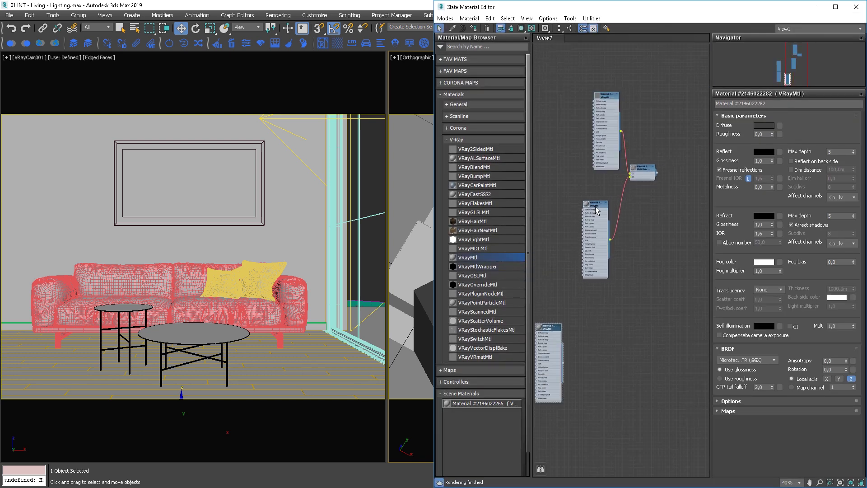
middle_click_drag(571, 273, 659, 256)
scroll(568, 294, "up", 5)
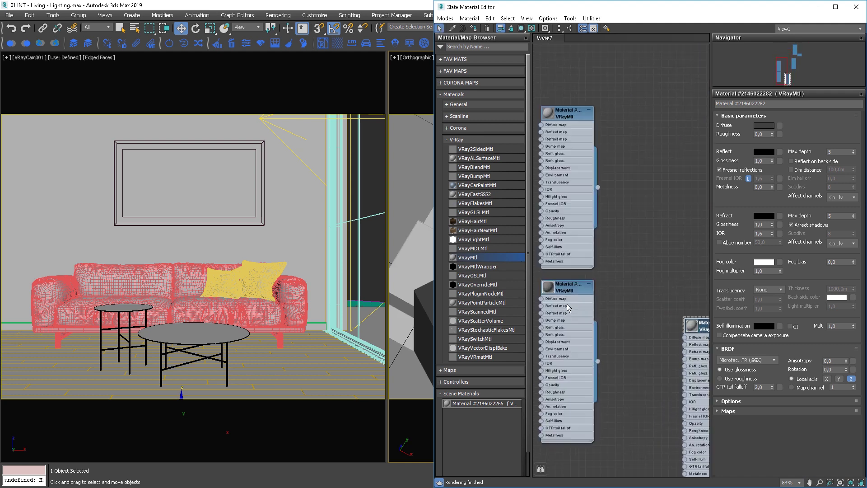
left_click_drag(568, 303, 575, 303)
left_click(474, 29)
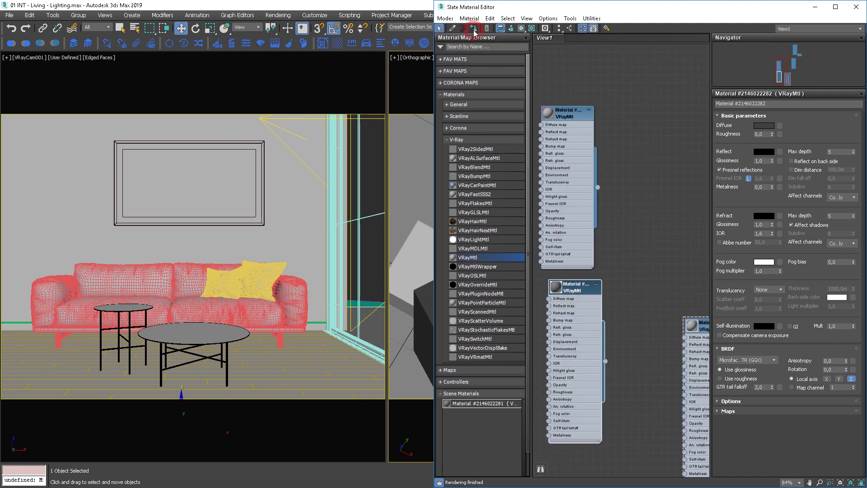
left_click(856, 7)
left_click(430, 310)
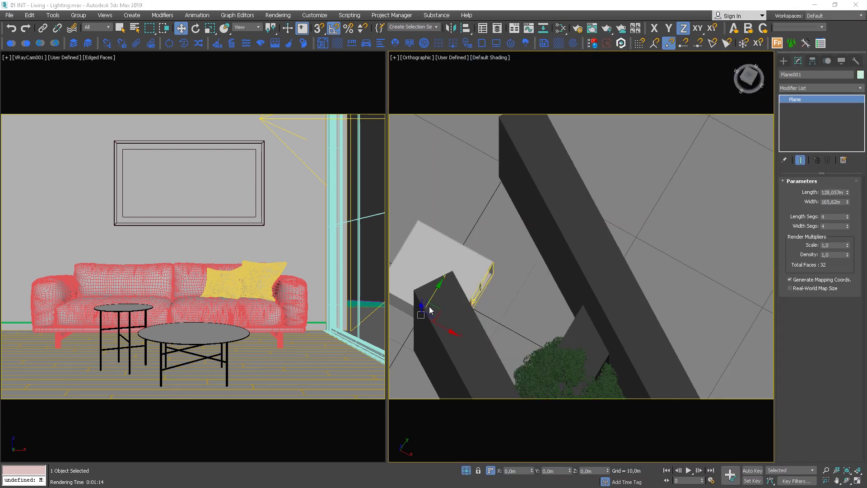
Step: Review the global switches and camera settings in the V-Ray render setup
left_click(578, 29)
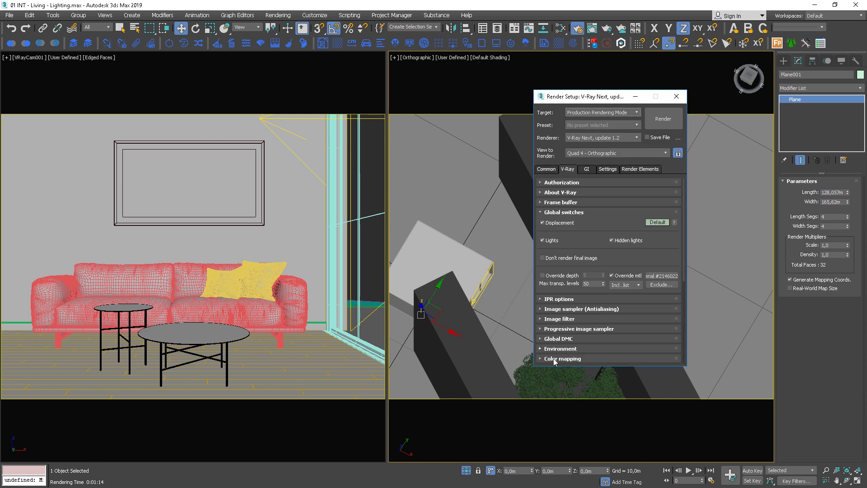
scroll(553, 358, "down", 5)
left_click(549, 310)
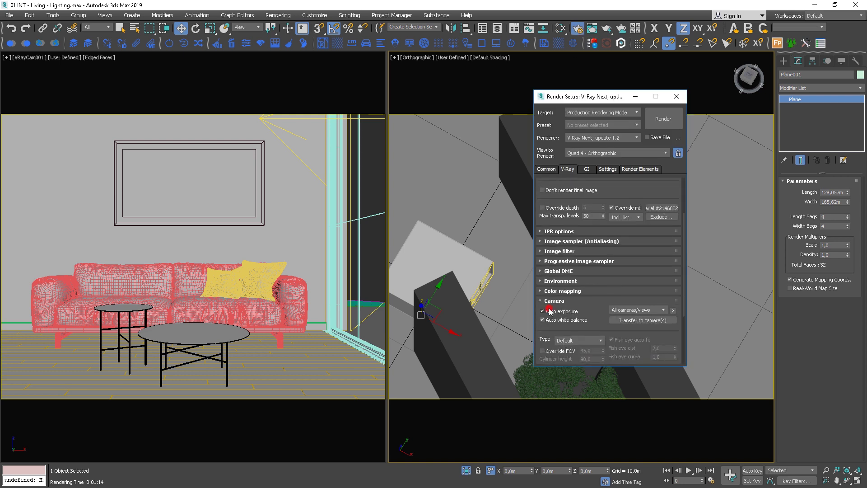
left_click(676, 97)
Step: Reopen the V-Ray frame buffer and start the interactive render
right_click(459, 143)
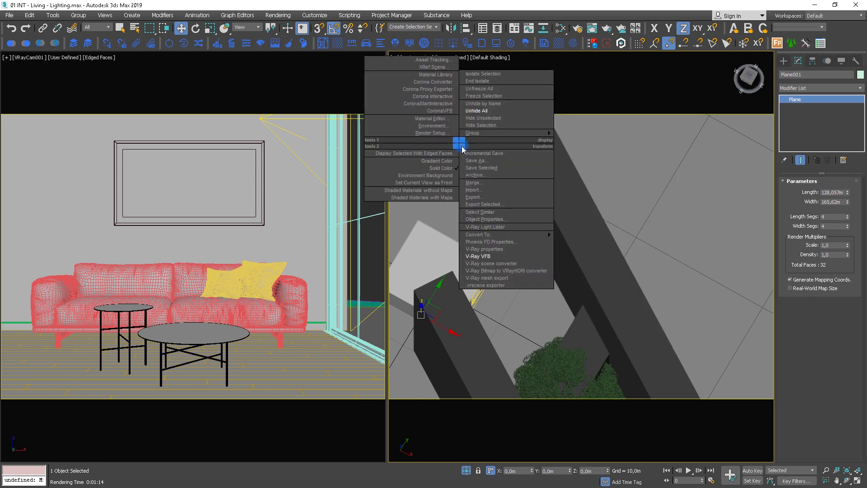
left_click(478, 256)
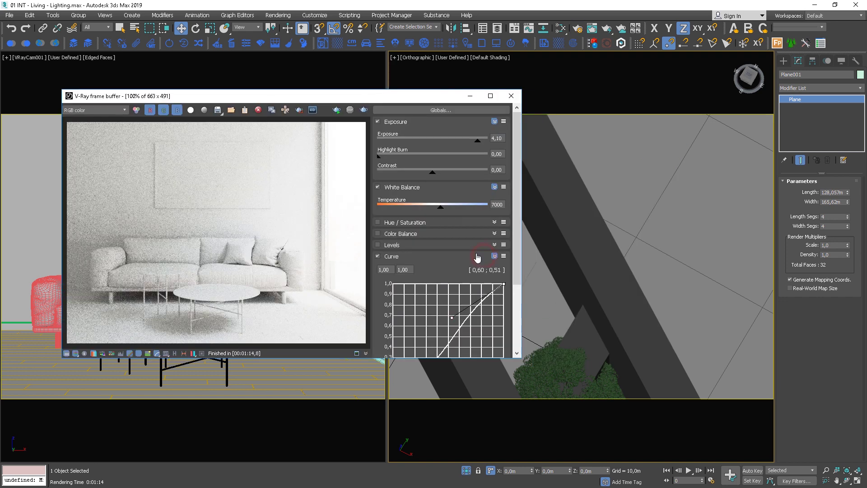
left_click(336, 112)
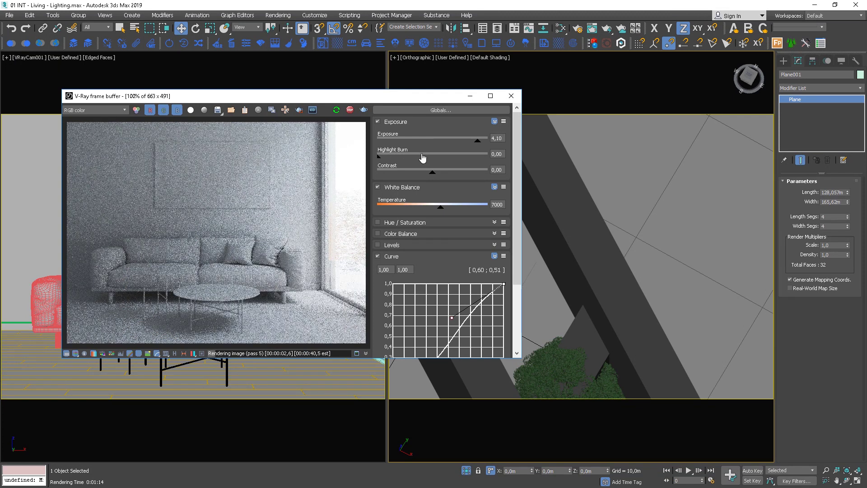
Step: Try a render exposure of 5,00, set it to 4,00, and move the frame buffer to uncover the camera view
left_click_drag(479, 143, 483, 145)
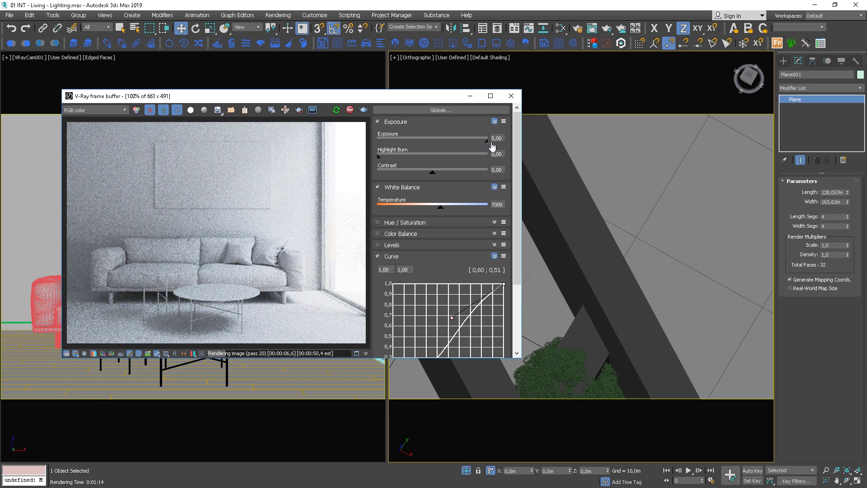
left_click_drag(485, 142, 476, 144)
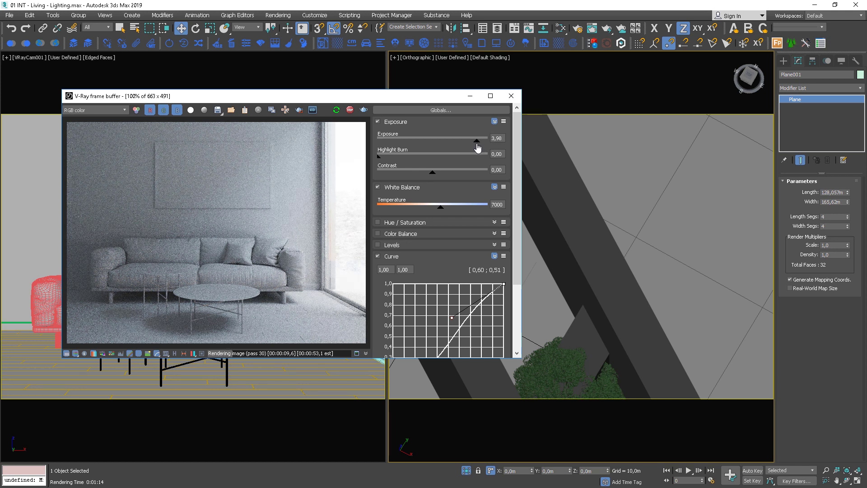
left_click(502, 138)
left_click_drag(334, 91, 372, 67)
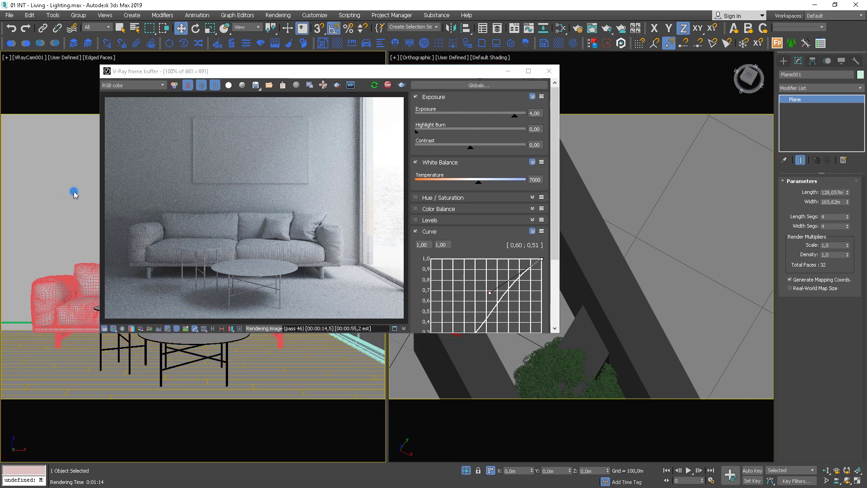
Step: Select the camera VRayCam001 and raise its film speed (ISO) to about 1942
right_click(94, 189)
left_click(70, 199)
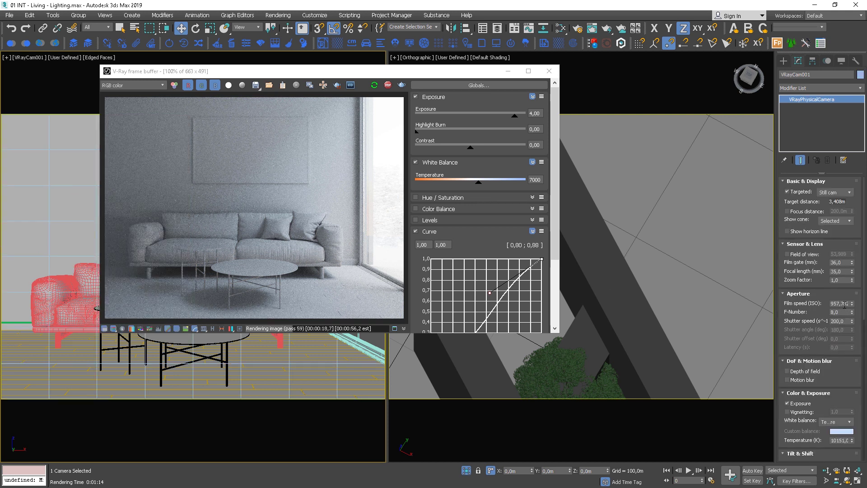
left_click_drag(851, 302, 854, 278)
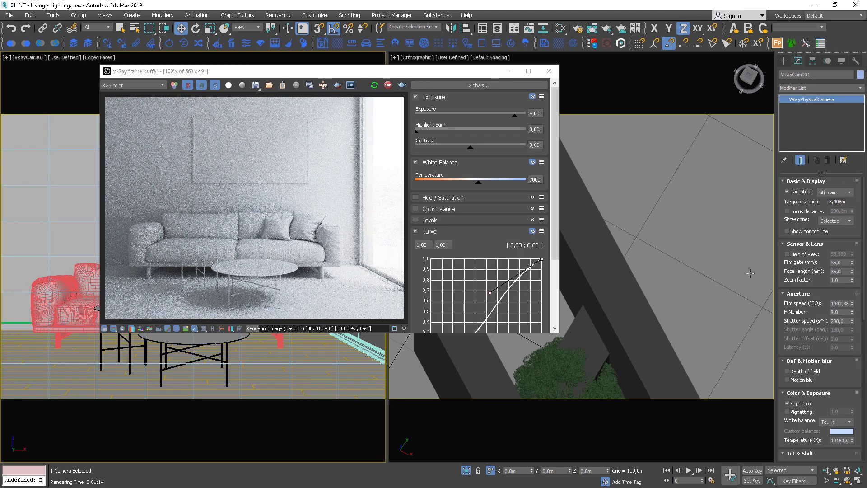
Step: Set the white balance temperature to 7914, lift the curve to brighten the image, and stop the render and close the frame buffer
left_click_drag(319, 74, 272, 85)
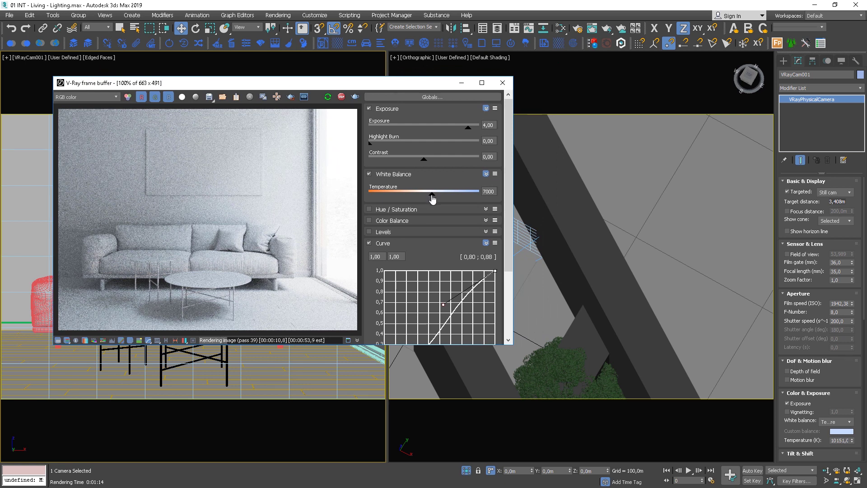
left_click_drag(432, 197, 447, 199)
left_click_drag(442, 304, 446, 295)
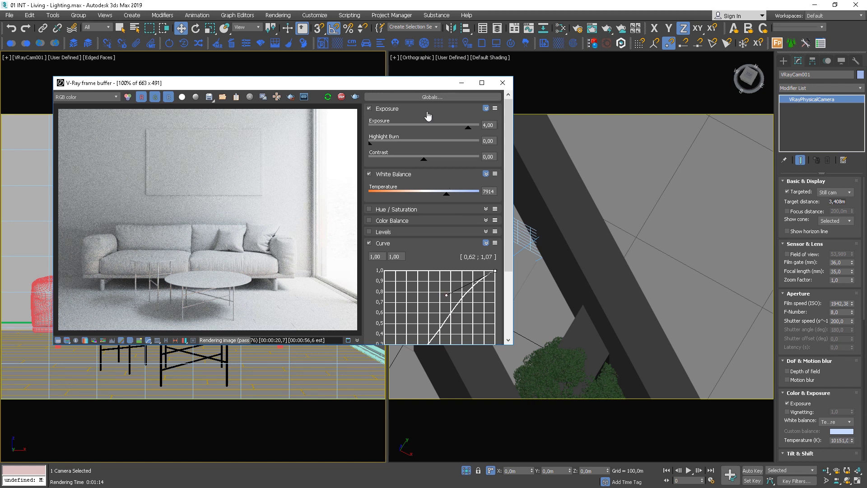
left_click(341, 97)
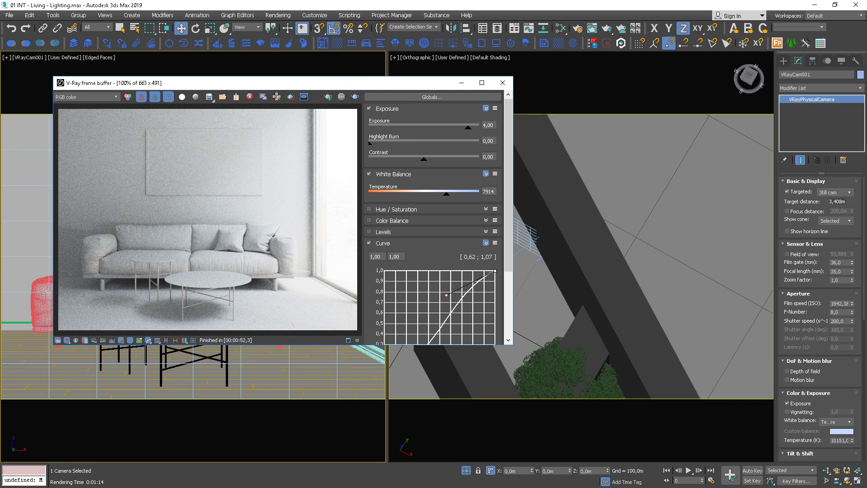
left_click(507, 83)
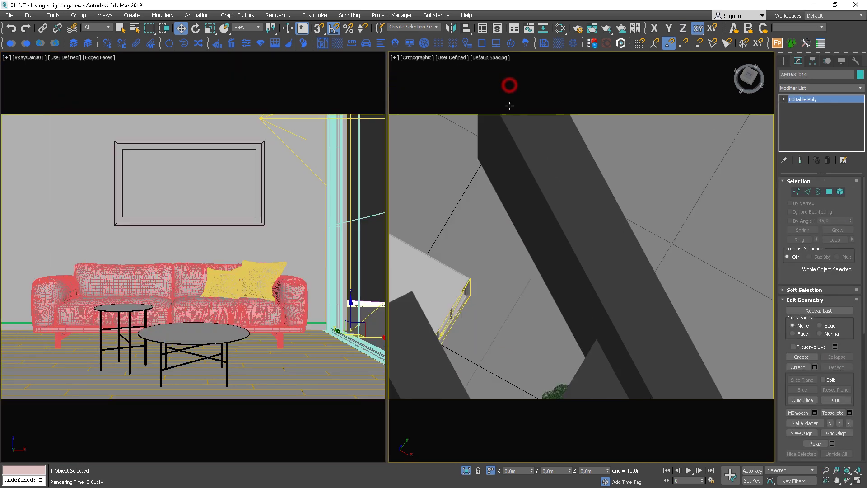
Step: Show the camera view in wireframe and, in the top view, move the tree about -5.2 m in X and -12.4 m in Y
right_click(338, 222)
key("F3")
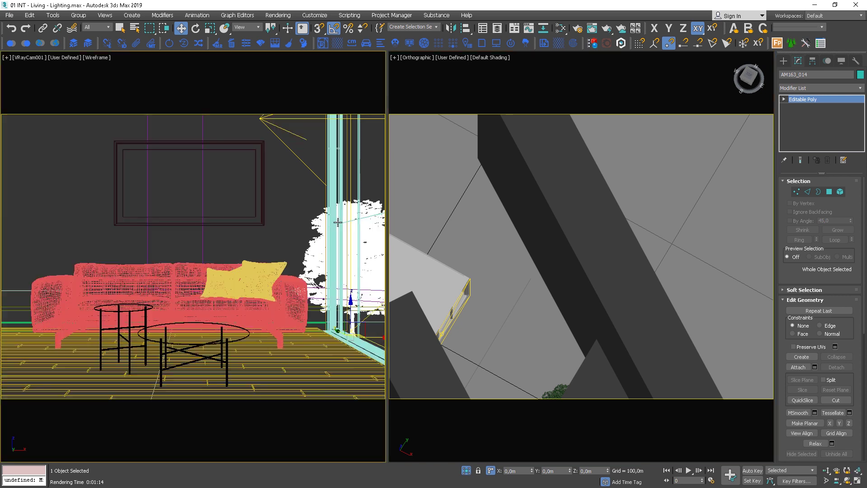
right_click(572, 219)
key("t")
key("z")
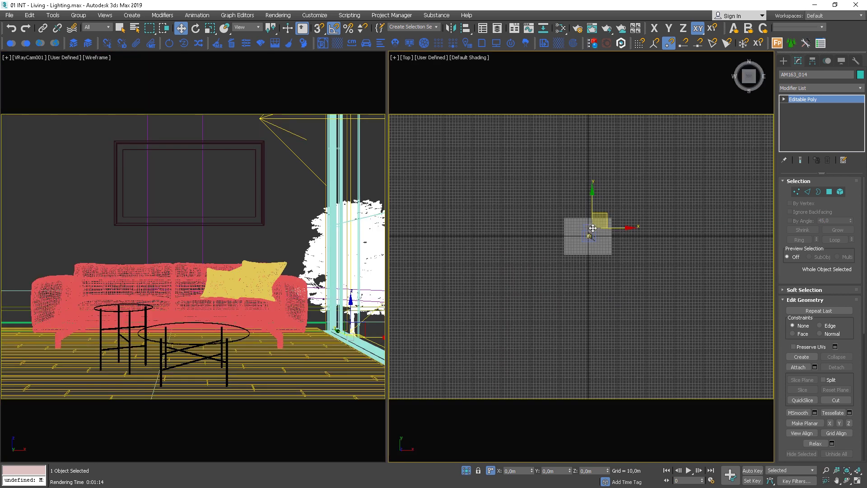
scroll(592, 228, "up", 10)
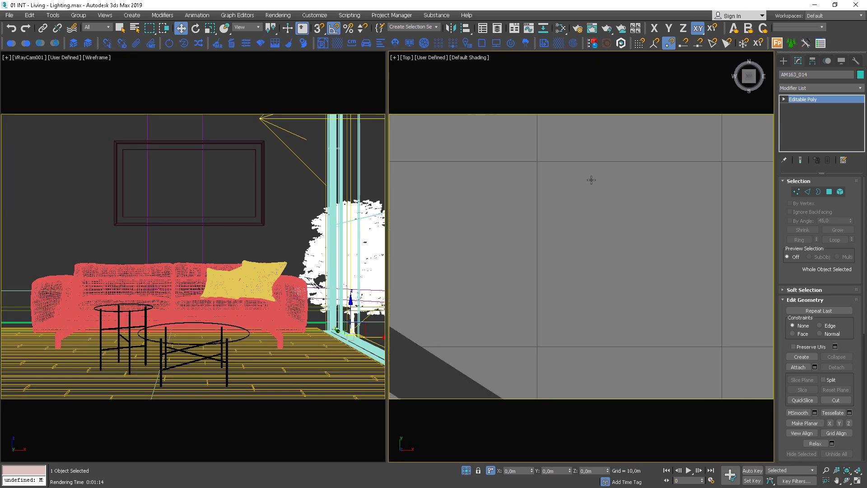
scroll(591, 179, "down", 7)
left_click_drag(601, 142, 582, 202)
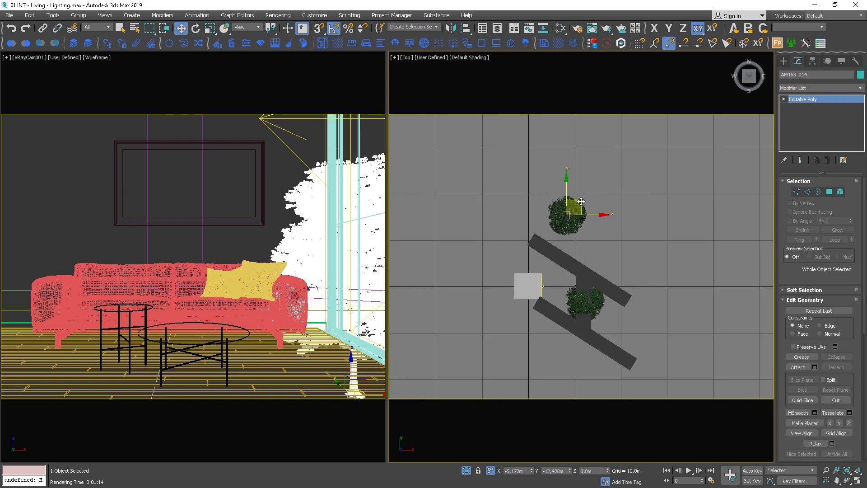
Step: Scale the moved tree down slightly
key("r")
mouse_move(574, 210)
middle_mouse_down()
mouse_move(552, 214)
mouse_move(575, 199)
middle_mouse_up()
key("w")
Step: Raise the tree along Z so its crown sits higher outside the window in the camera view
scroll(552, 217, "up", 2)
scroll(570, 229, "up", 2)
scroll(551, 221, "up", 3)
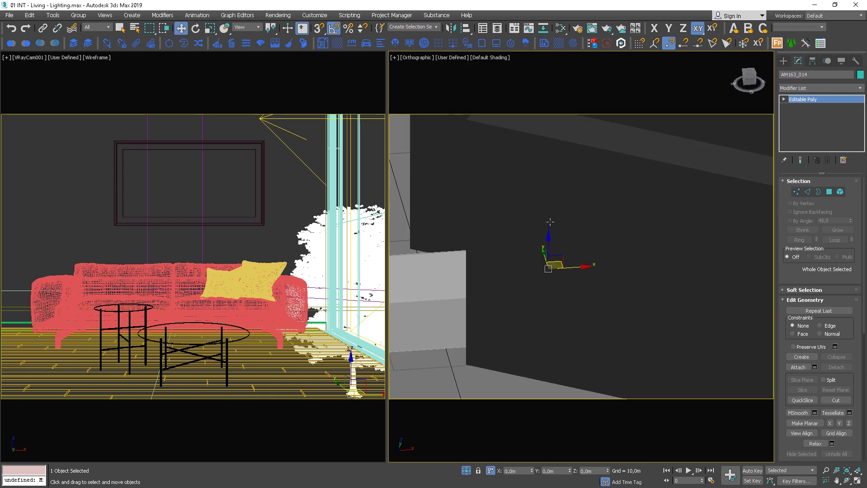
left_click_drag(550, 235, 553, 216)
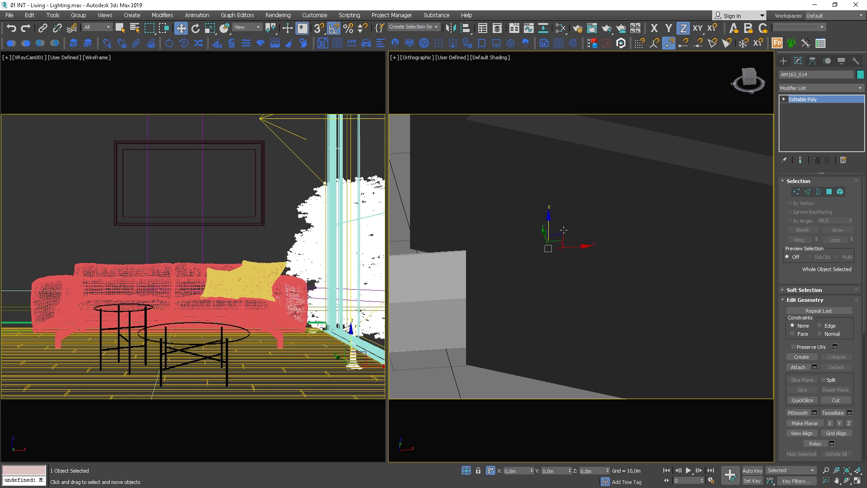
scroll(564, 230, "down", 3)
middle_click_drag(578, 219, 571, 197)
key("t")
key("z")
scroll(531, 247, "down", 2)
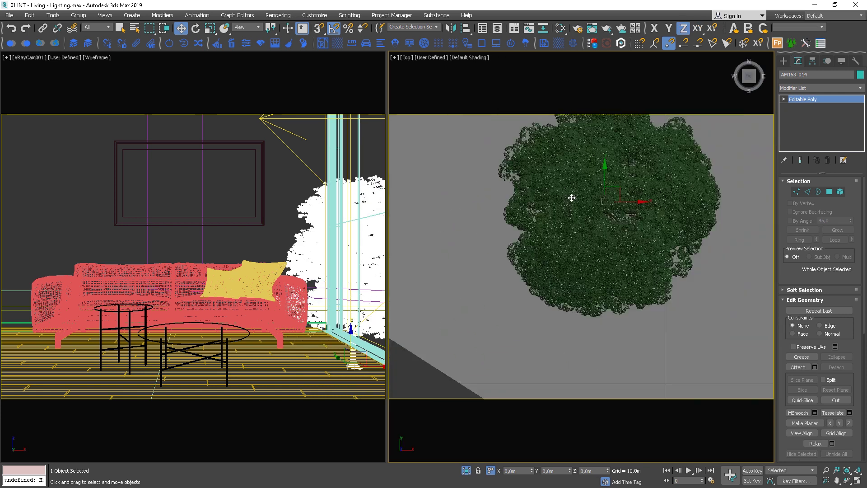
scroll(572, 197, "down", 3)
scroll(424, 231, "up", 1)
Step: Restart the interactive render in the V-Ray frame buffer and limit it to a region over the window
right_click(262, 216)
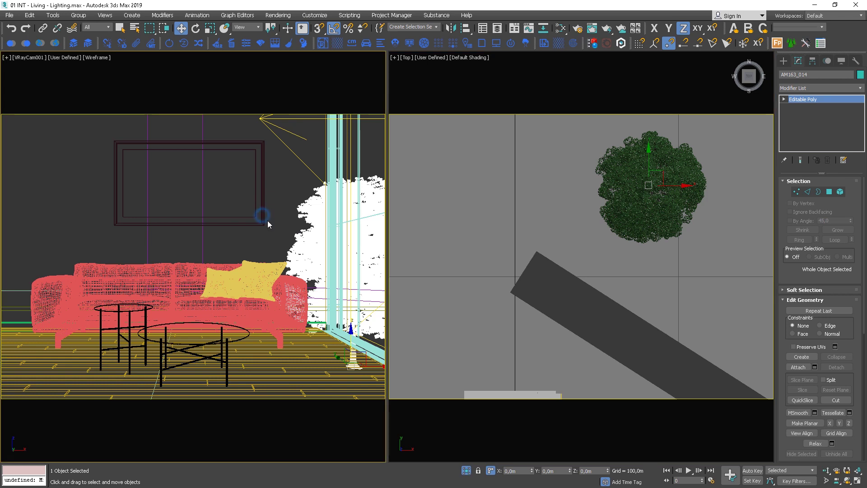
right_click(284, 221)
left_click(319, 333)
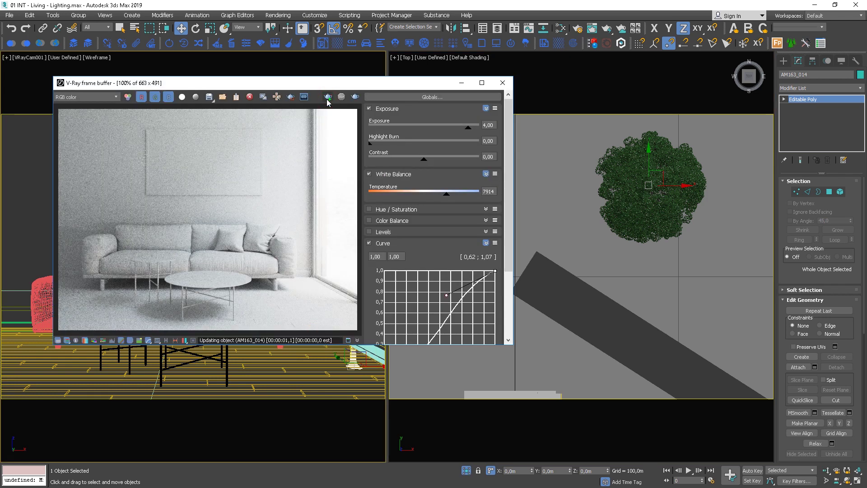
left_click(291, 97)
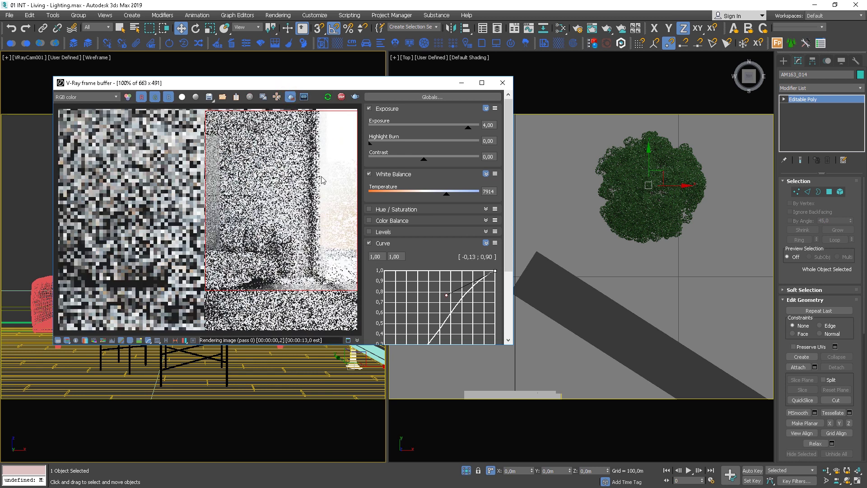
left_click_drag(303, 146, 356, 294)
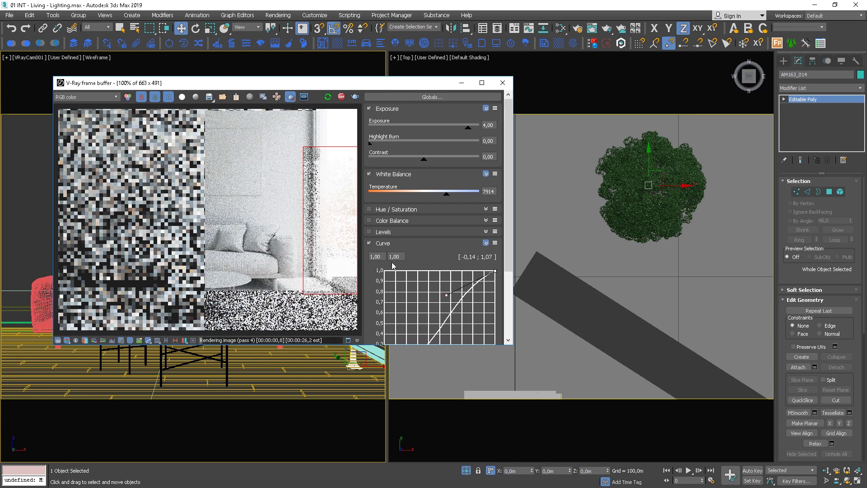
Step: Lower the curve's control handle slightly and turn off region rendering to render the whole image
left_click_drag(445, 296, 447, 298)
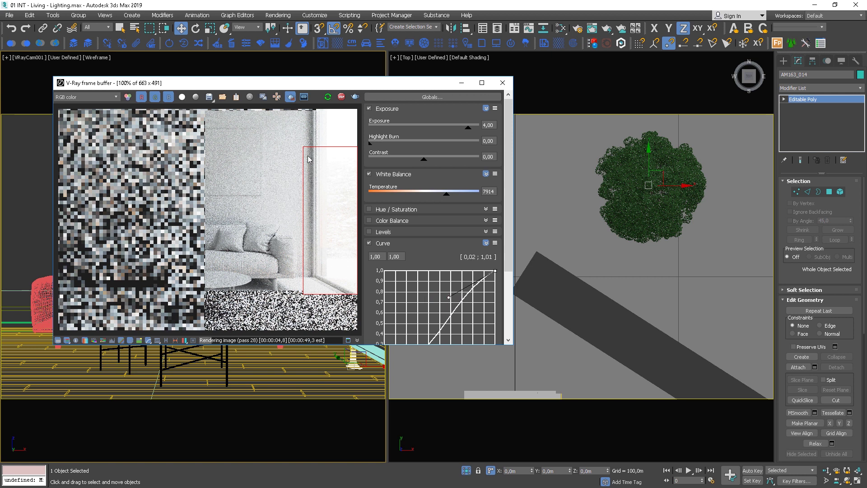
left_click(294, 100)
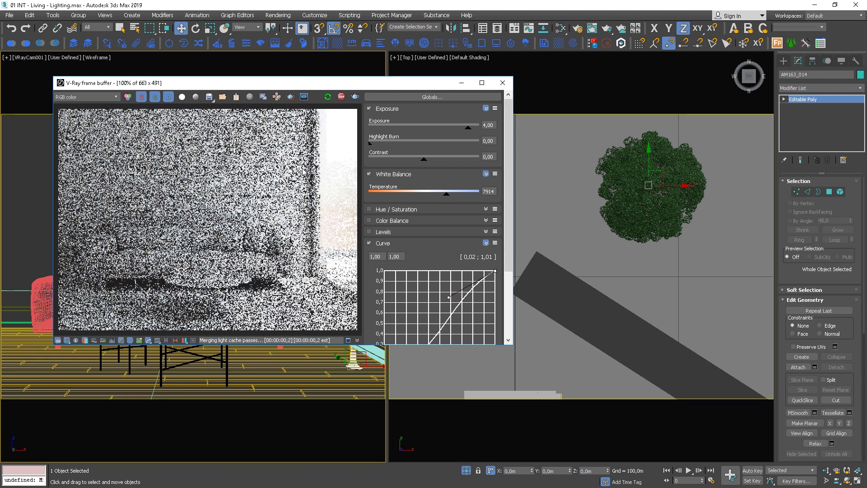